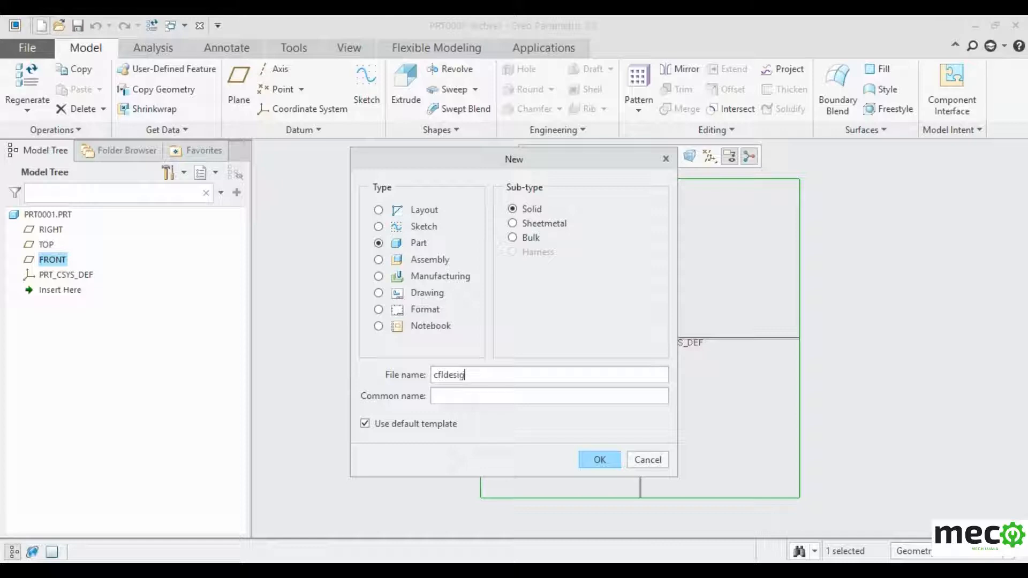
- Create the solid part 'cfldesign' using the default template
{"action": "left_click", "coordinate": [591, 459]}
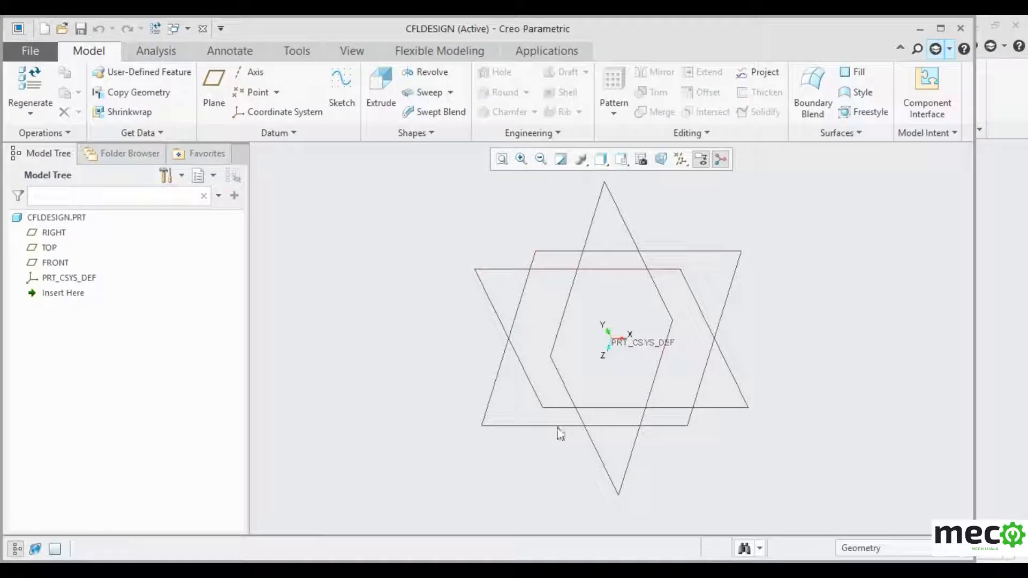
- Start a revolve on the FRONT plane with the sketch facing the screen
{"action": "left_click", "coordinate": [59, 263]}
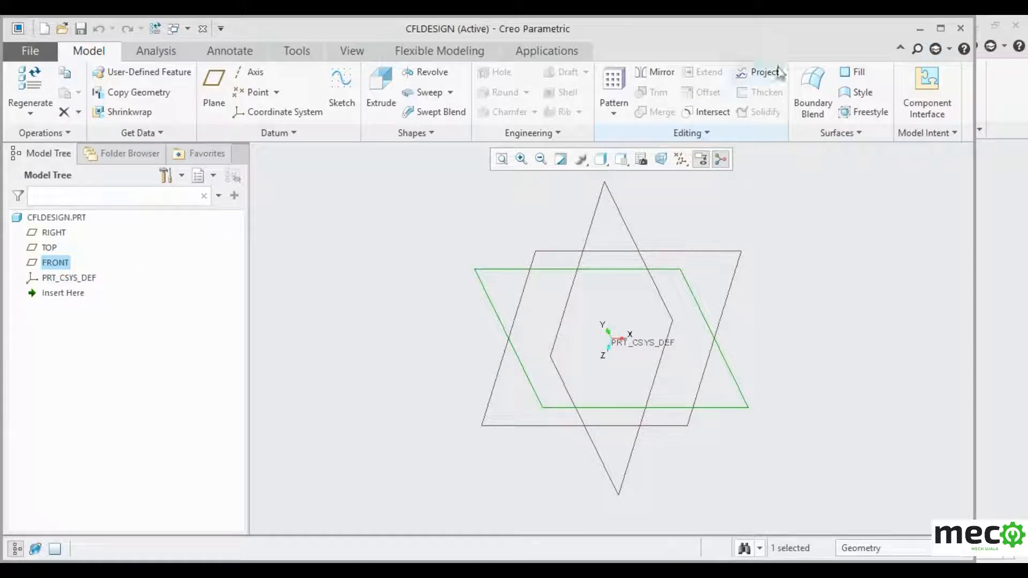
{"action": "left_click", "coordinate": [941, 28]}
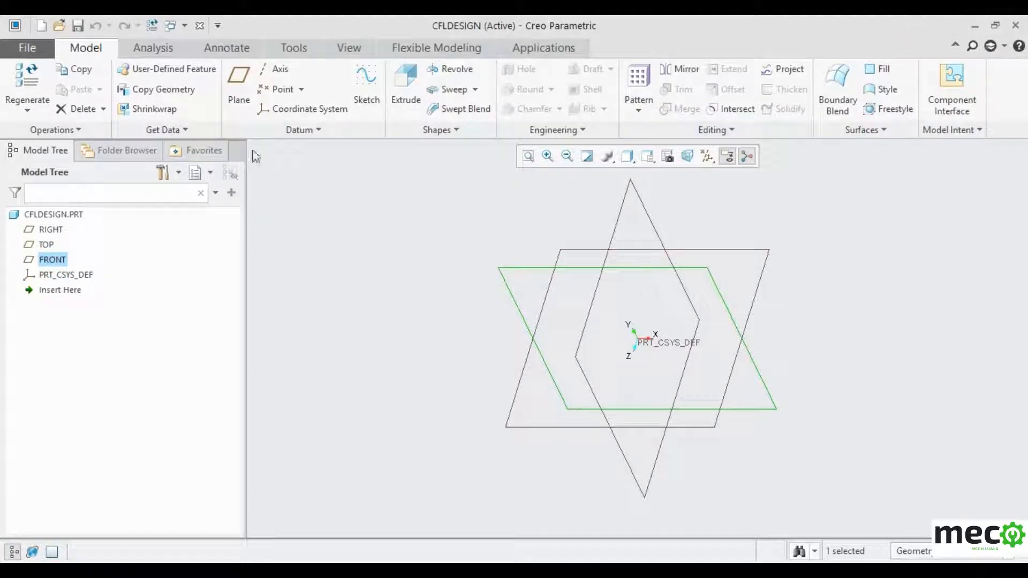
{"action": "left_click", "coordinate": [455, 69]}
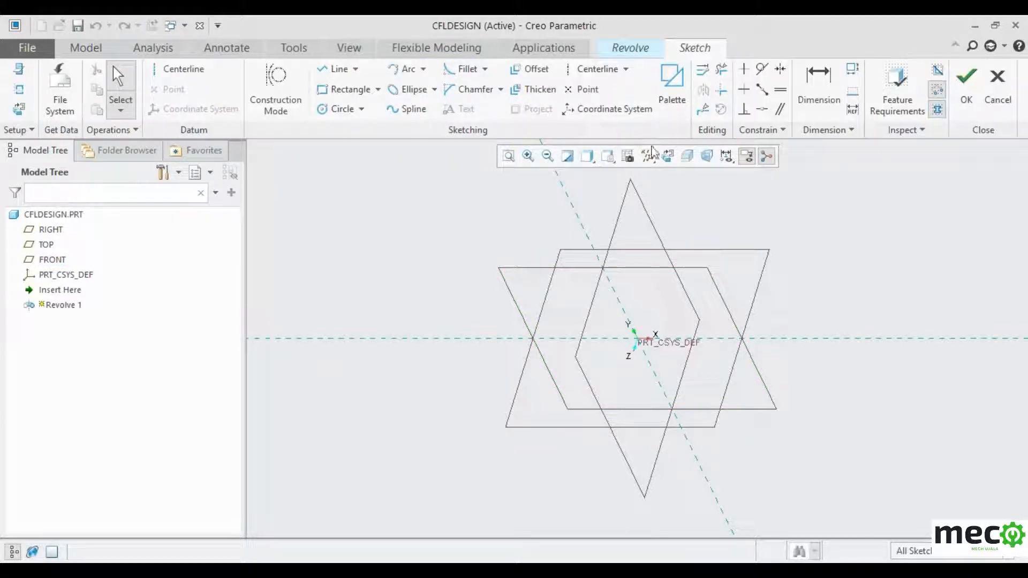
{"action": "left_click", "coordinate": [667, 155]}
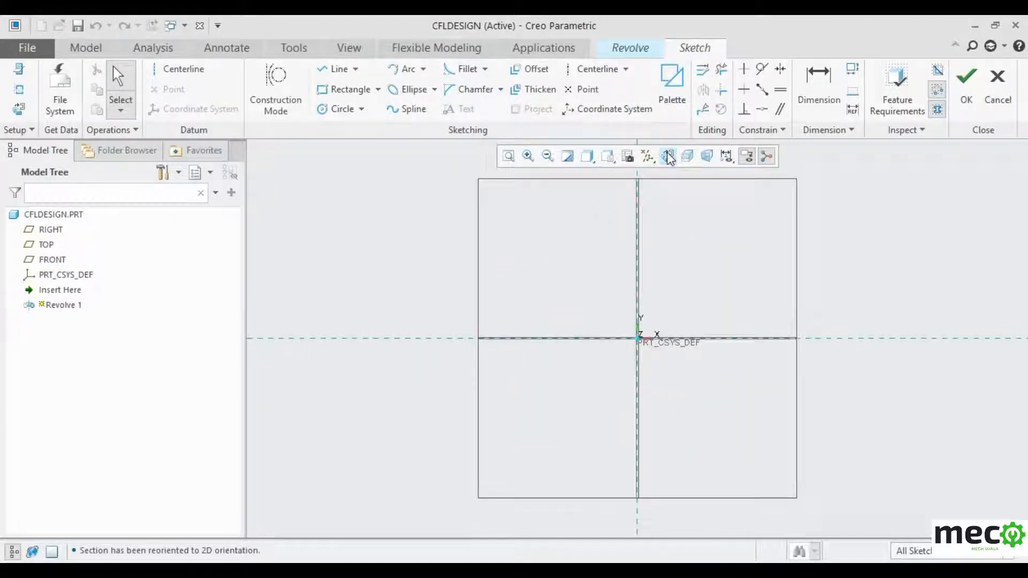
- Draw a horizontal bottom line from the vertical axis and a vertical line rising from its end
{"action": "left_click", "coordinate": [337, 70]}
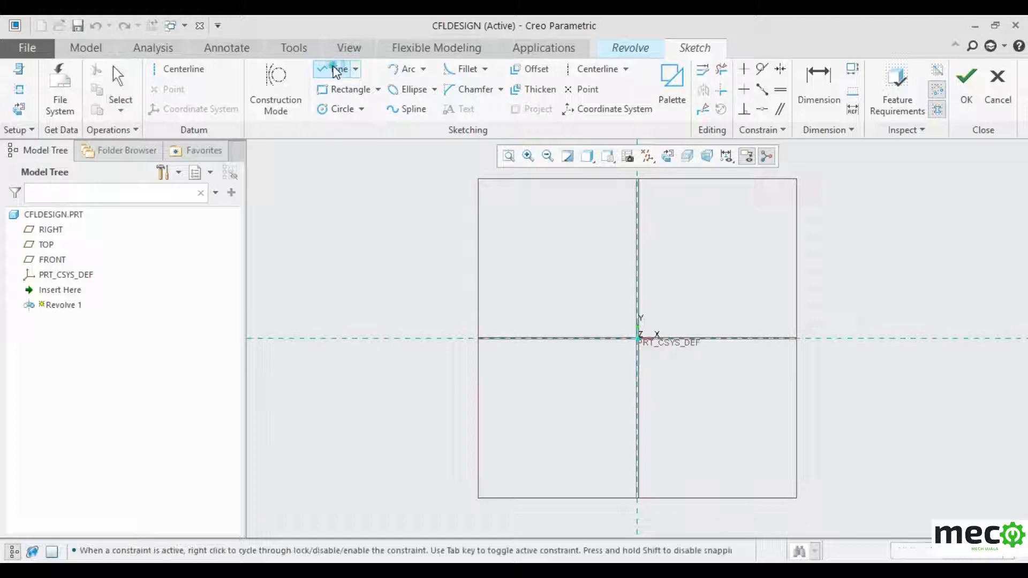
{"action": "left_click", "coordinate": [638, 460]}
{"action": "left_click", "coordinate": [679, 436]}
{"action": "left_click", "coordinate": [679, 396]}
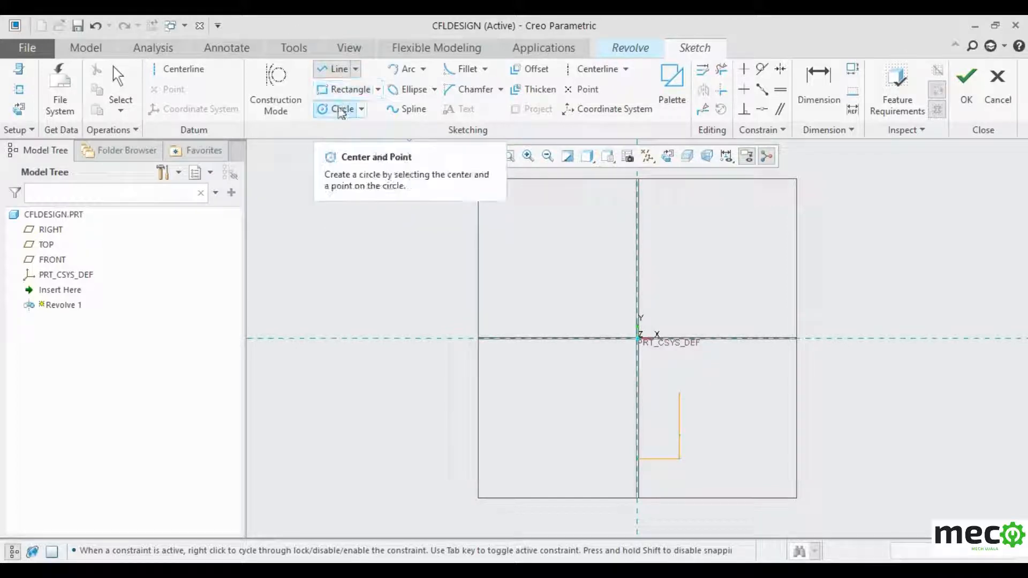
- Draw a three-point arc from the vertical line's top to the horizontal axis
{"action": "left_click", "coordinate": [423, 69]}
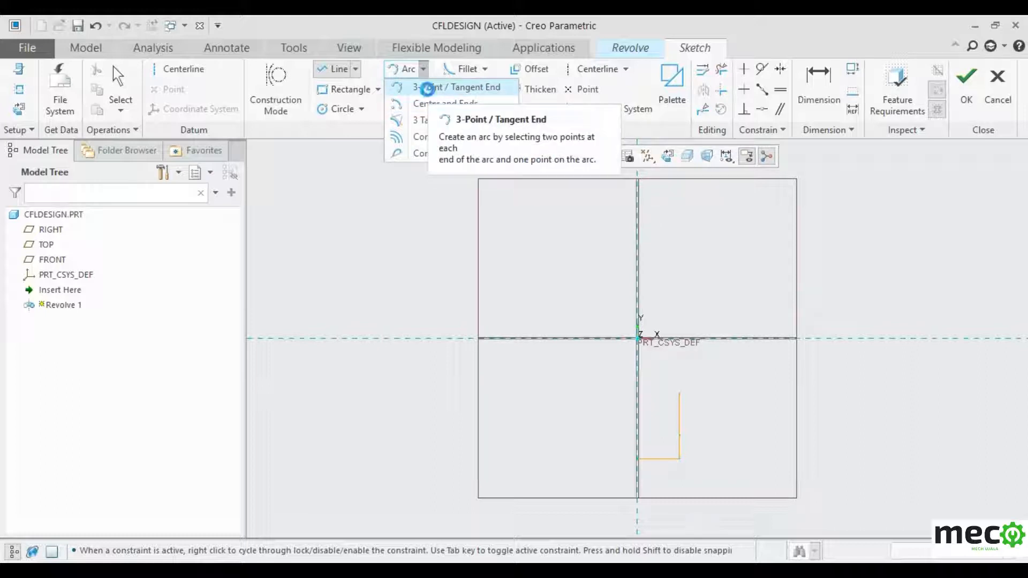
{"action": "left_click", "coordinate": [428, 89]}
{"action": "left_click", "coordinate": [679, 394]}
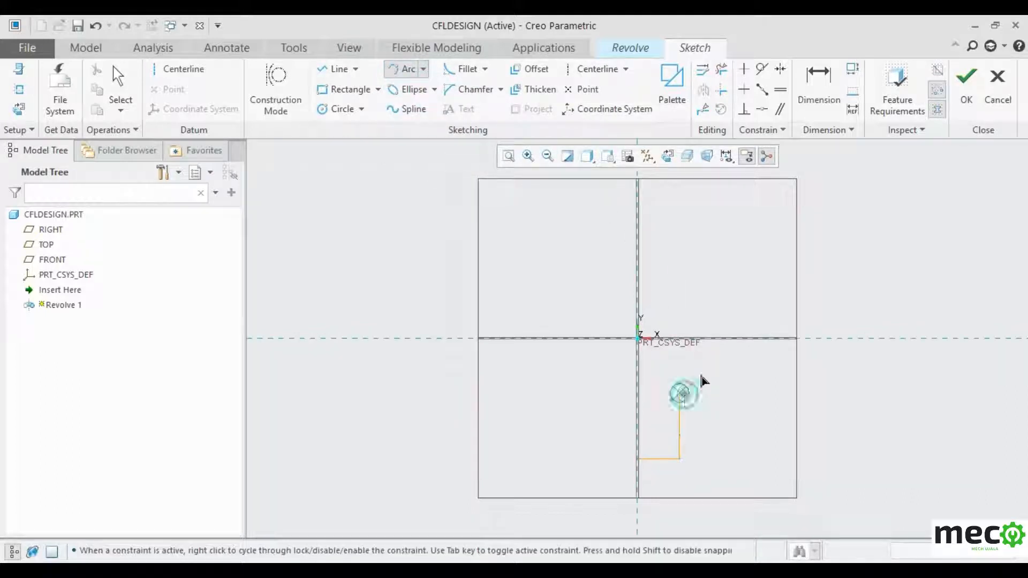
{"action": "left_click", "coordinate": [719, 339]}
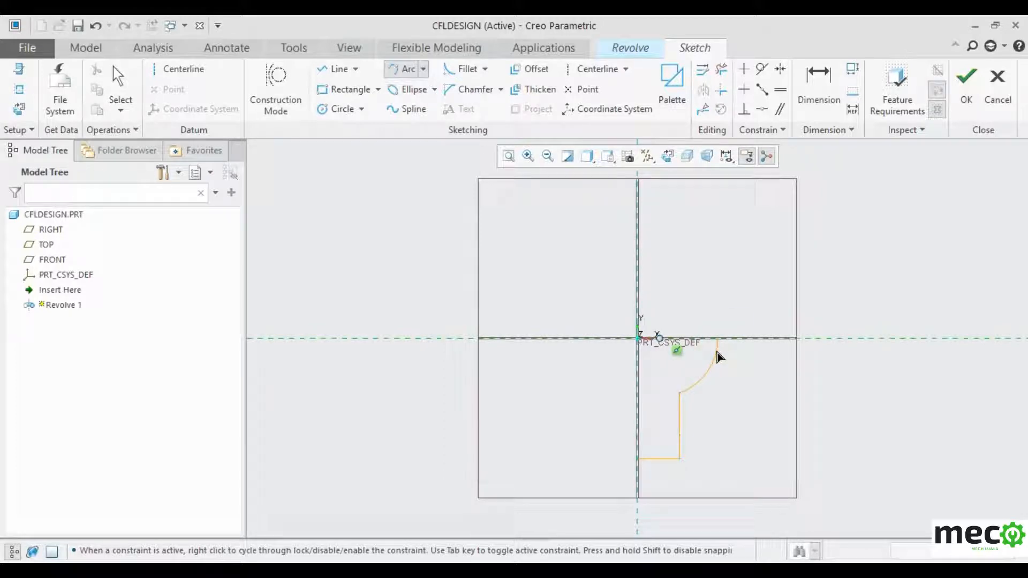
{"action": "left_click", "coordinate": [717, 349]}
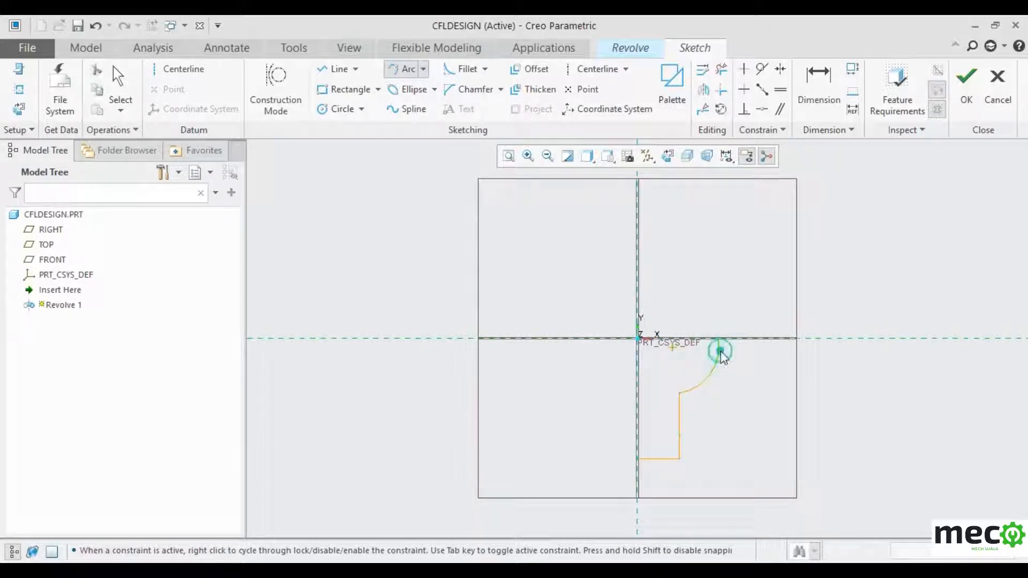
{"action": "middle_click", "coordinate": [731, 312]}
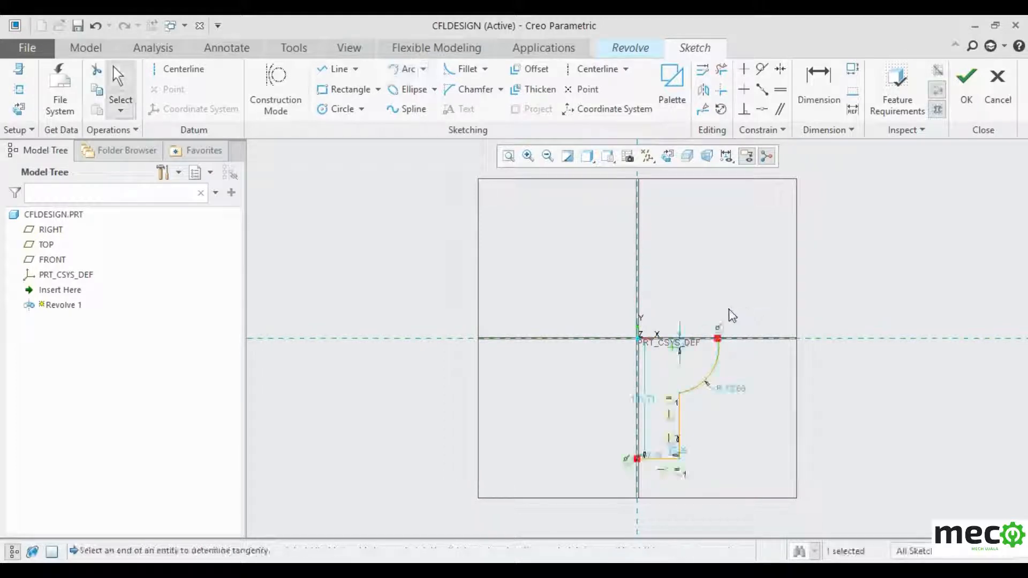
- Close the profile with lines along the horizontal axis to the origin and down the vertical axis
{"action": "left_click", "coordinate": [339, 68]}
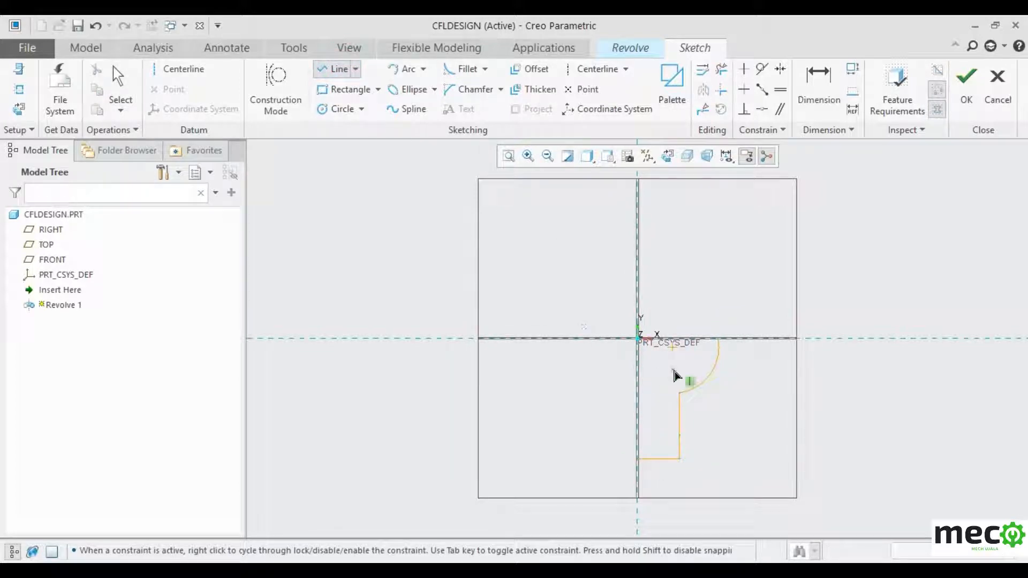
{"action": "left_click", "coordinate": [718, 339]}
{"action": "left_click", "coordinate": [638, 339]}
{"action": "left_click", "coordinate": [637, 459]}
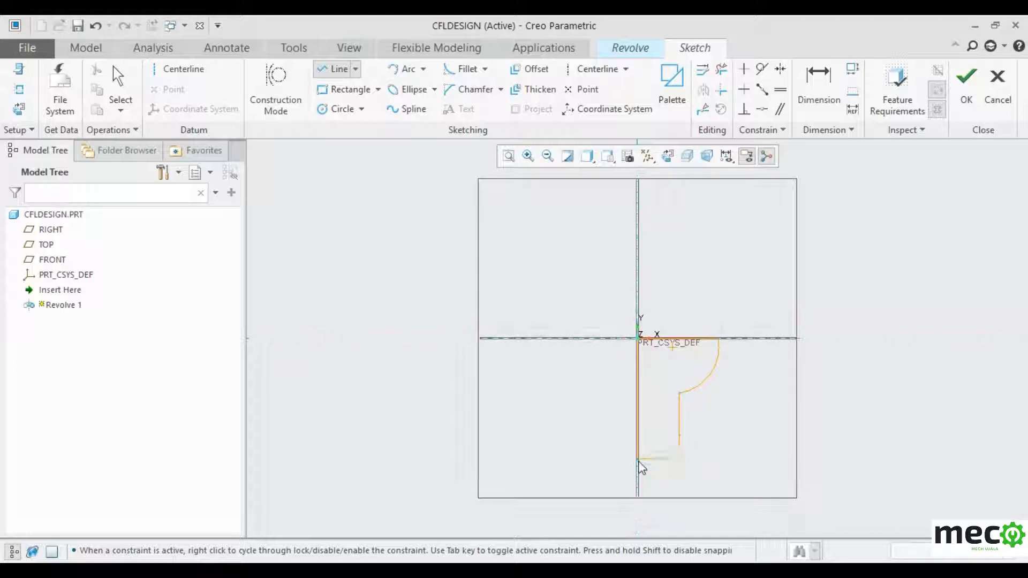
{"action": "middle_click", "coordinate": [697, 347]}
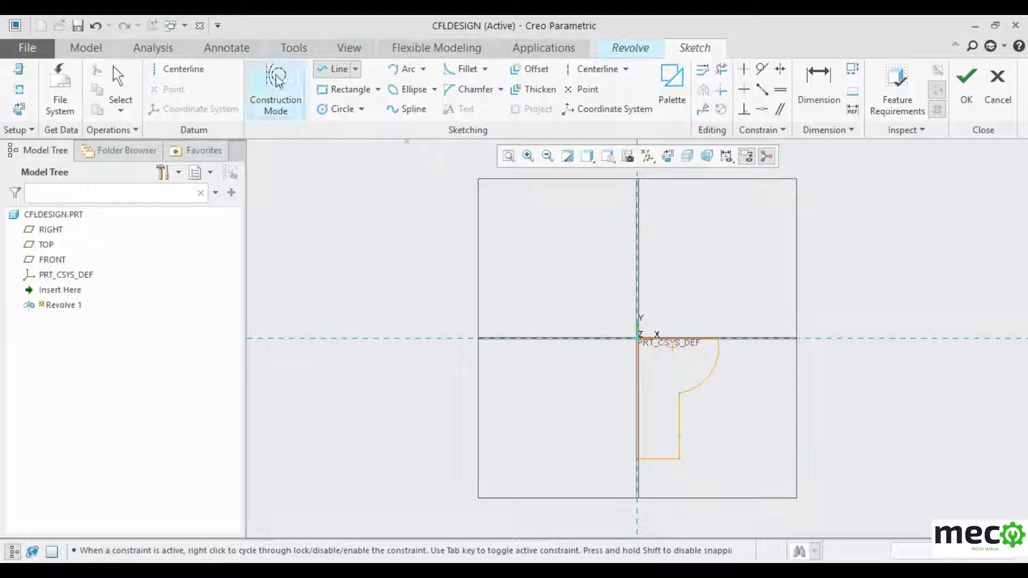
{"action": "left_click", "coordinate": [185, 69]}
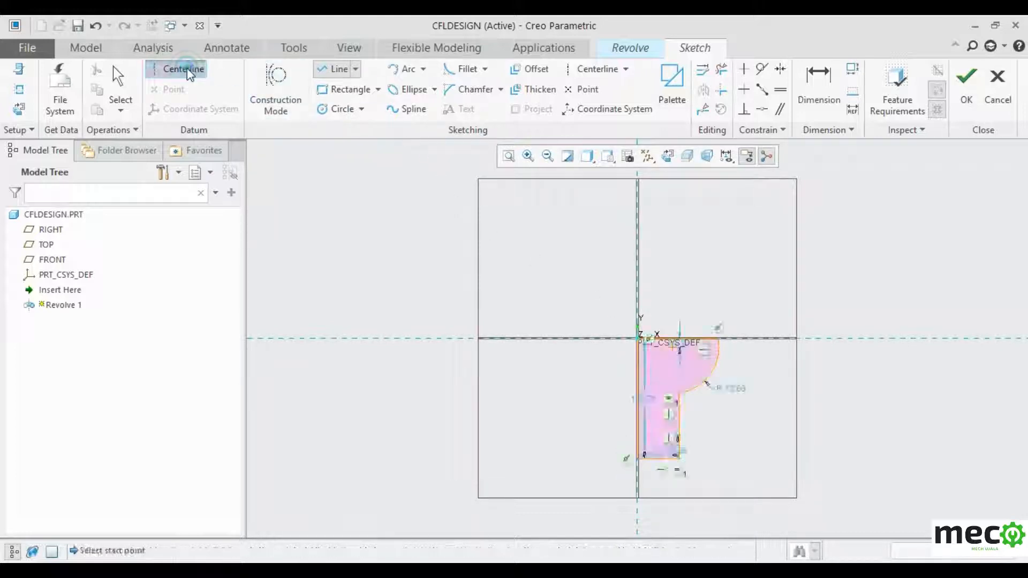
- Draw a centerline along the sketch's vertical axis
{"action": "left_click", "coordinate": [638, 269]}
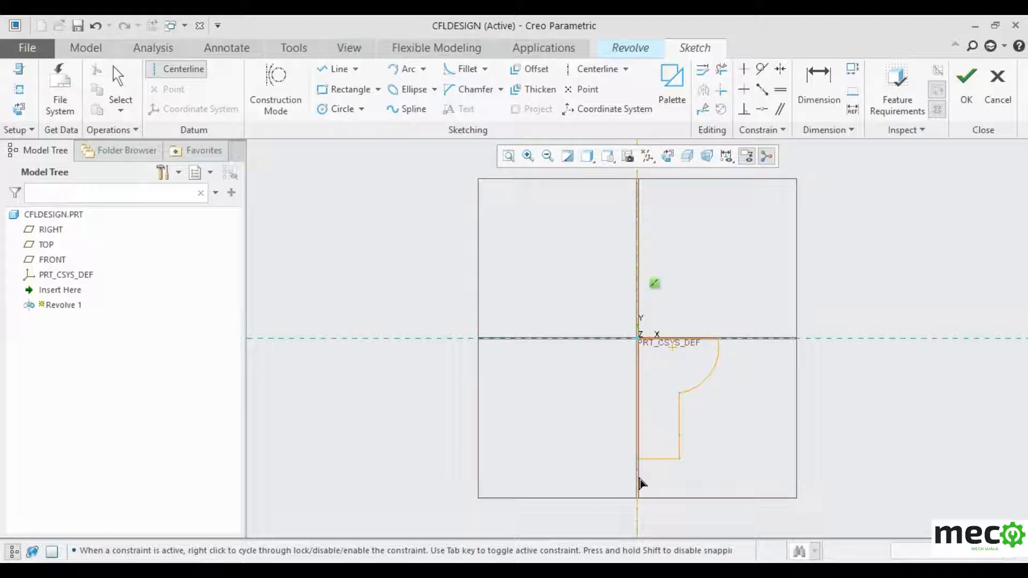
{"action": "left_click", "coordinate": [637, 477]}
{"action": "middle_click", "coordinate": [857, 230]}
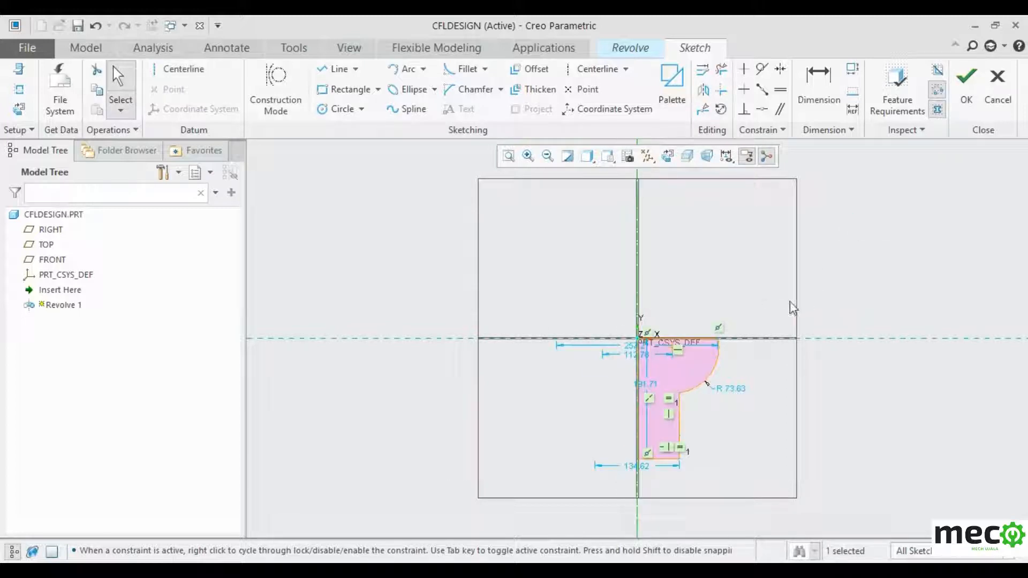
{"action": "scroll", "coordinate": [699, 412], "scroll_direction": "down", "scroll_amount": 3}
{"action": "scroll", "coordinate": [786, 338], "scroll_direction": "up", "scroll_amount": 2}
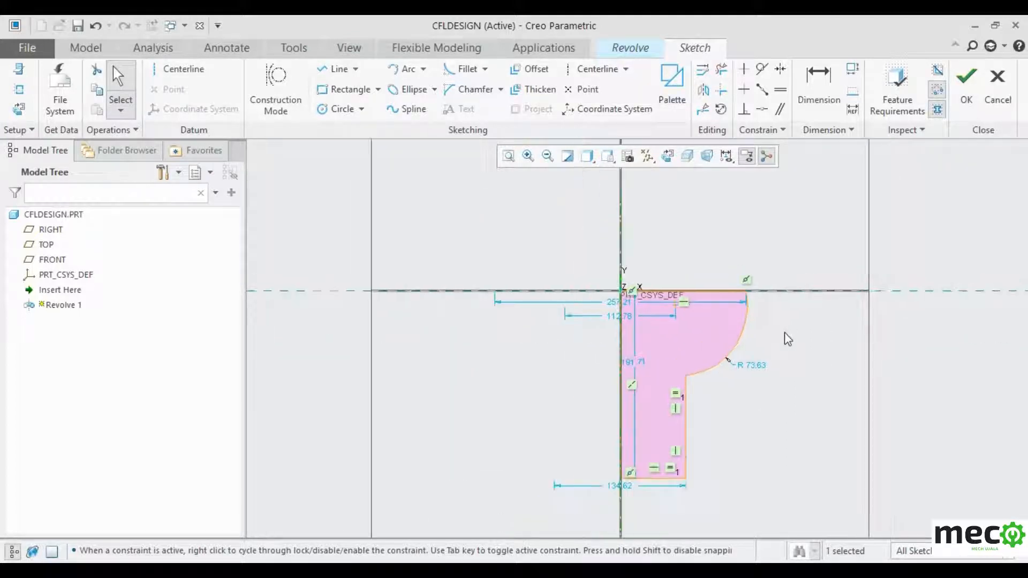
{"action": "scroll", "coordinate": [788, 339], "scroll_direction": "up", "scroll_amount": 1}
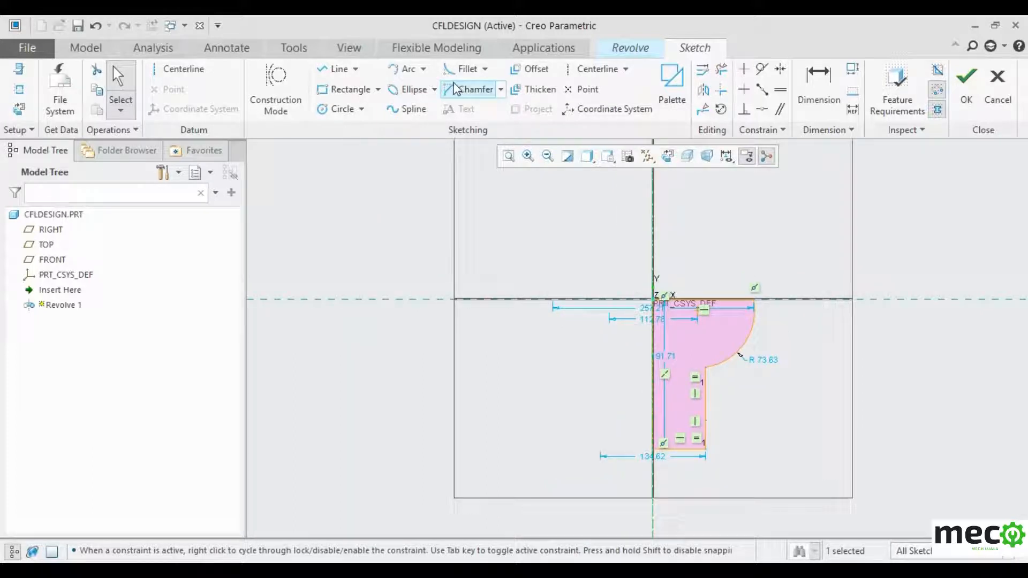
- Use the centerline as the revolve axis with a solid body, then return to the sketch
{"action": "left_click", "coordinate": [968, 90]}
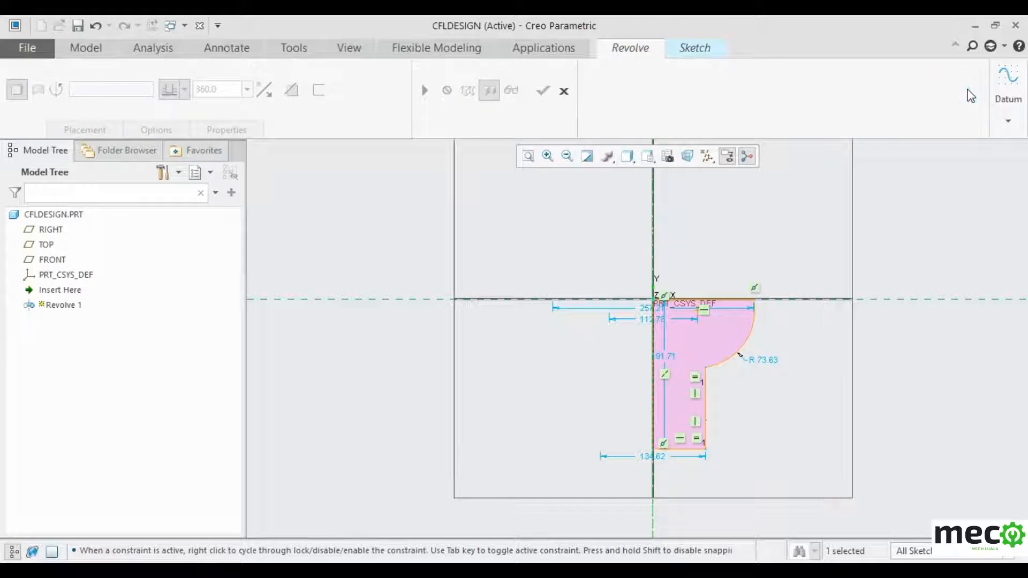
{"action": "left_click", "coordinate": [652, 226]}
{"action": "left_click", "coordinate": [59, 126]}
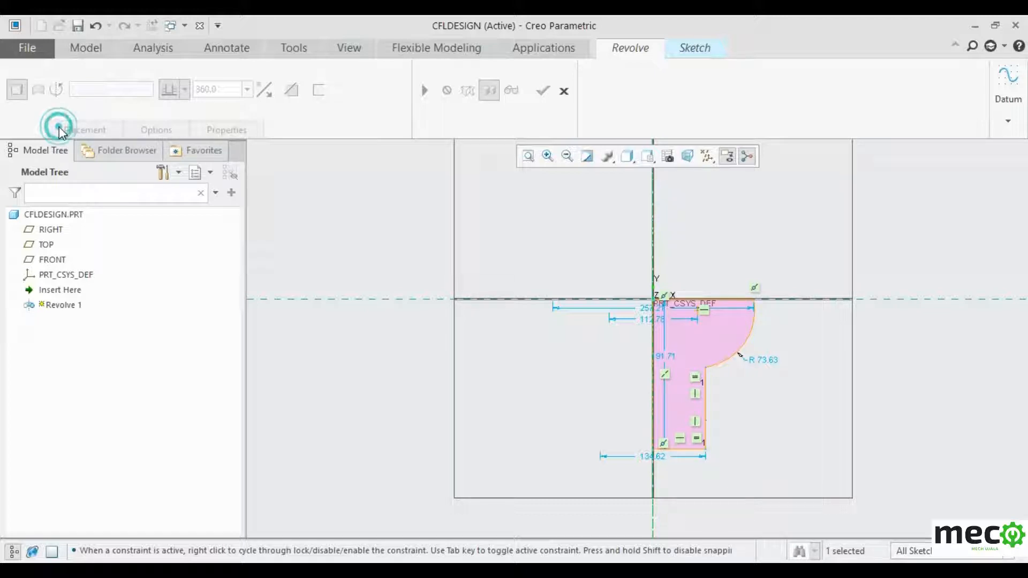
{"action": "left_click", "coordinate": [18, 90]}
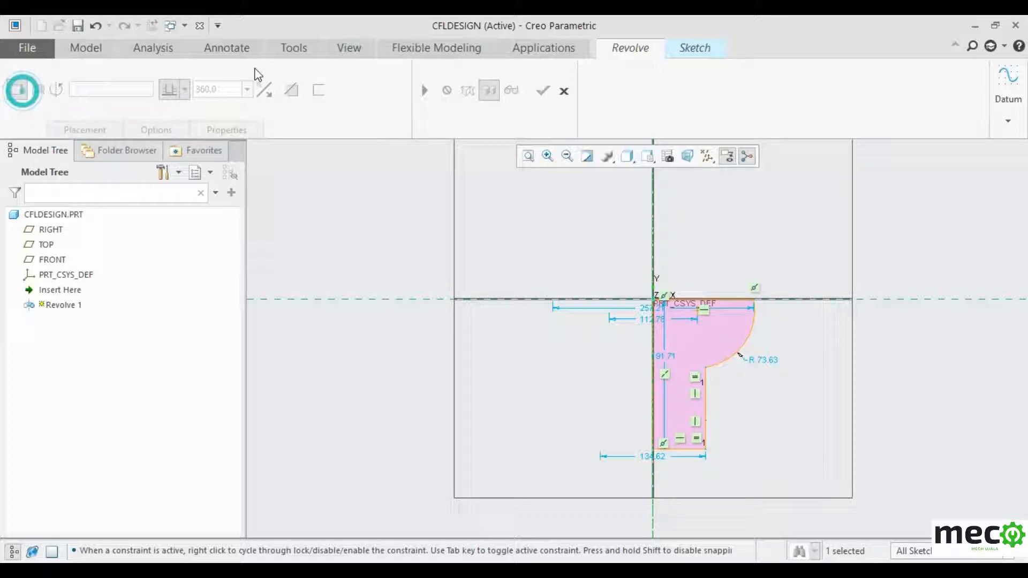
{"action": "left_click", "coordinate": [688, 48]}
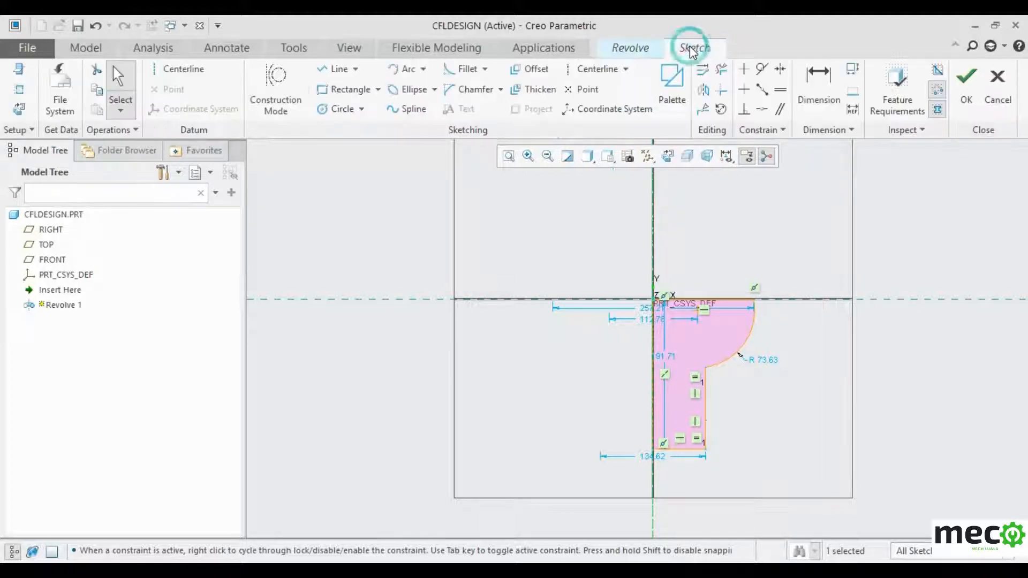
- Finish the sketch and complete Revolve 1 as a 360° bowl-on-stem solid
{"action": "left_click", "coordinate": [967, 85]}
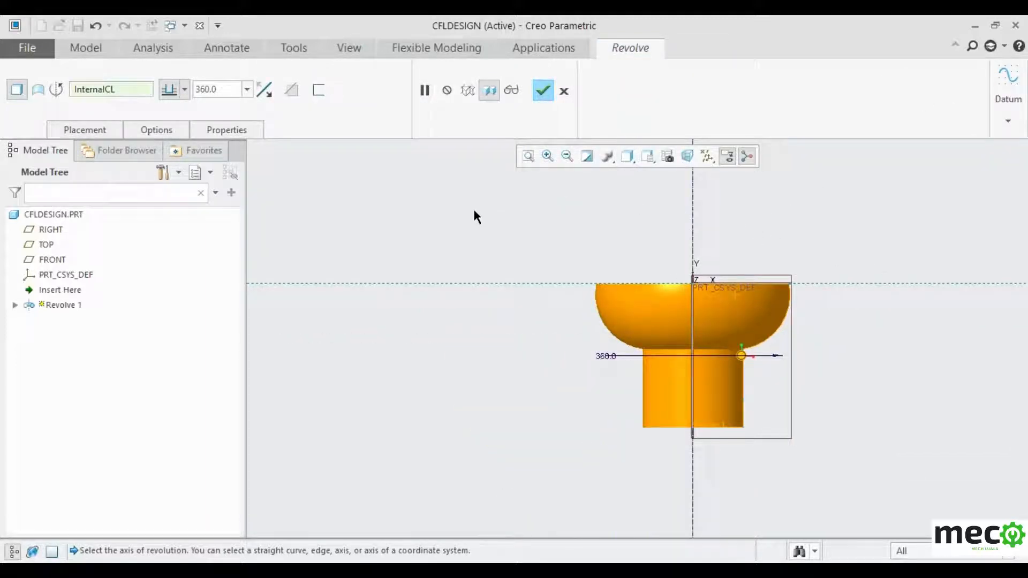
{"action": "middle_click_drag", "start_coordinate": [475, 211], "coordinate": [494, 155]}
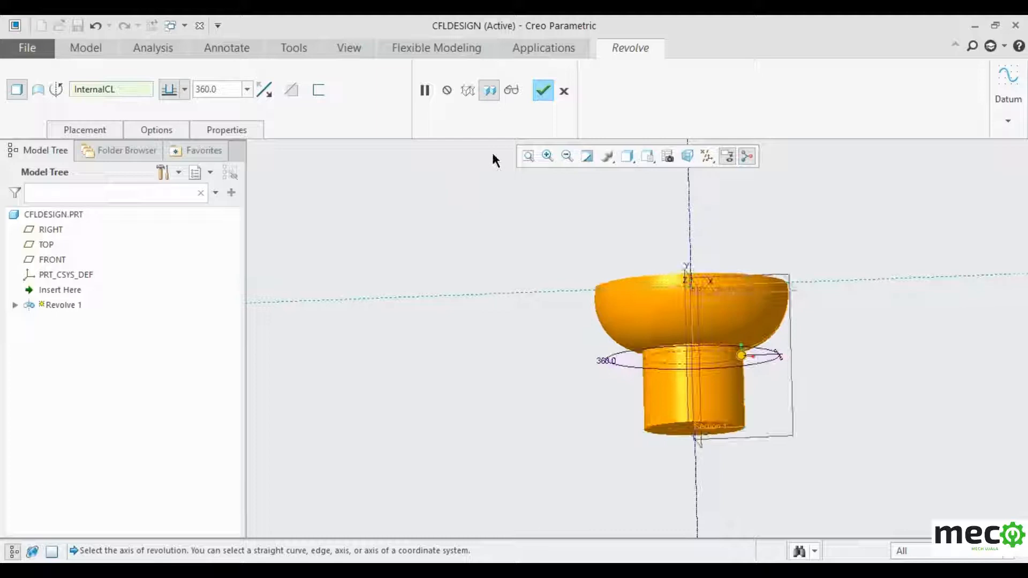
{"action": "left_click", "coordinate": [543, 91]}
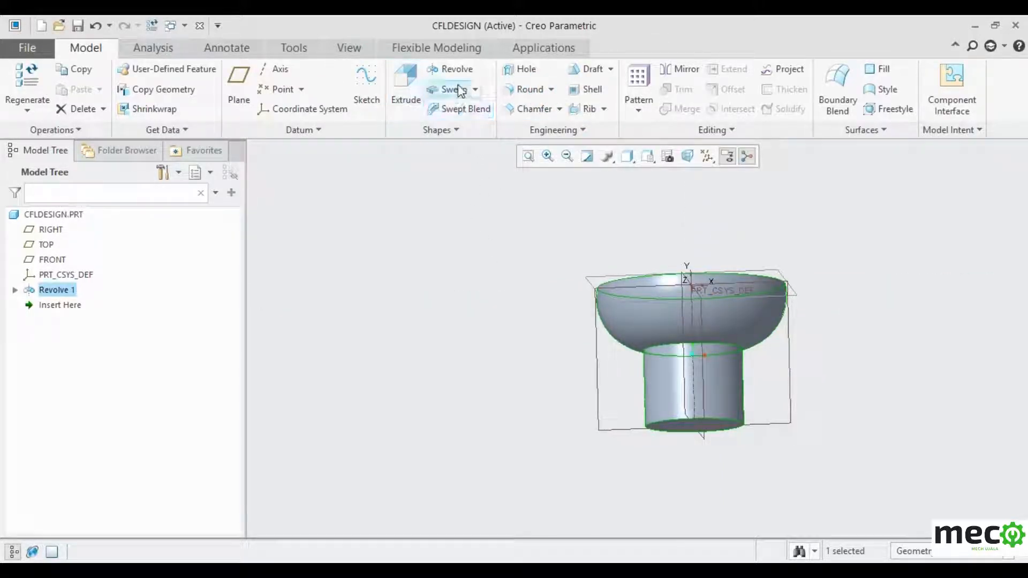
- Start a helical sweep with its profile sketch on the FRONT plane, facing the screen
{"action": "left_click", "coordinate": [475, 89]}
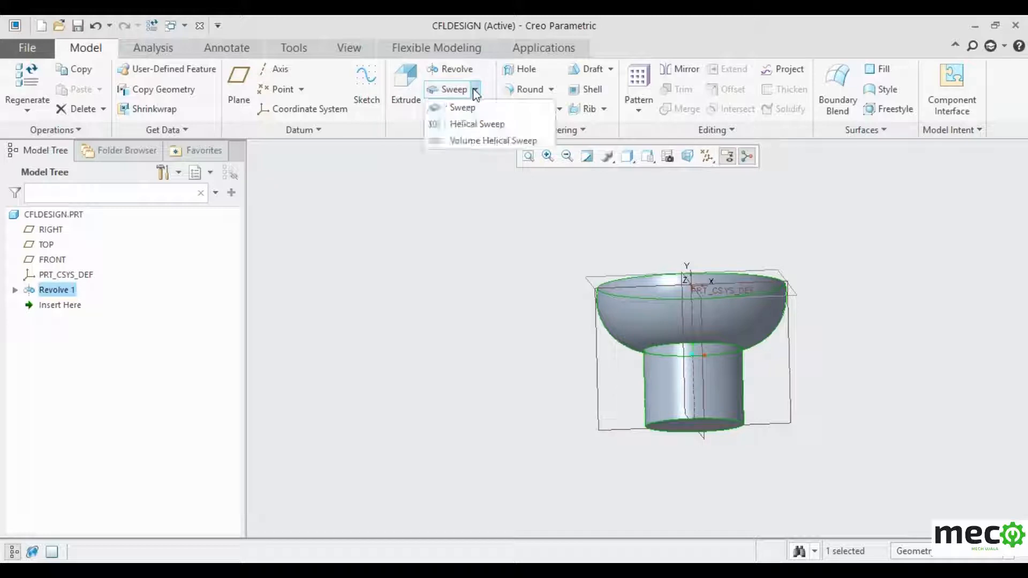
{"action": "left_click", "coordinate": [483, 126]}
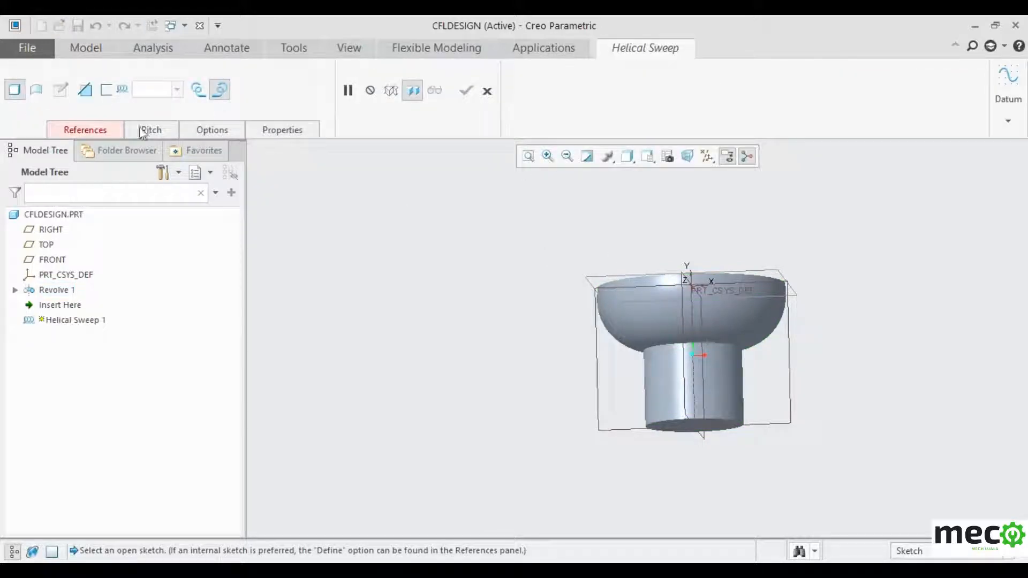
{"action": "left_click", "coordinate": [101, 127]}
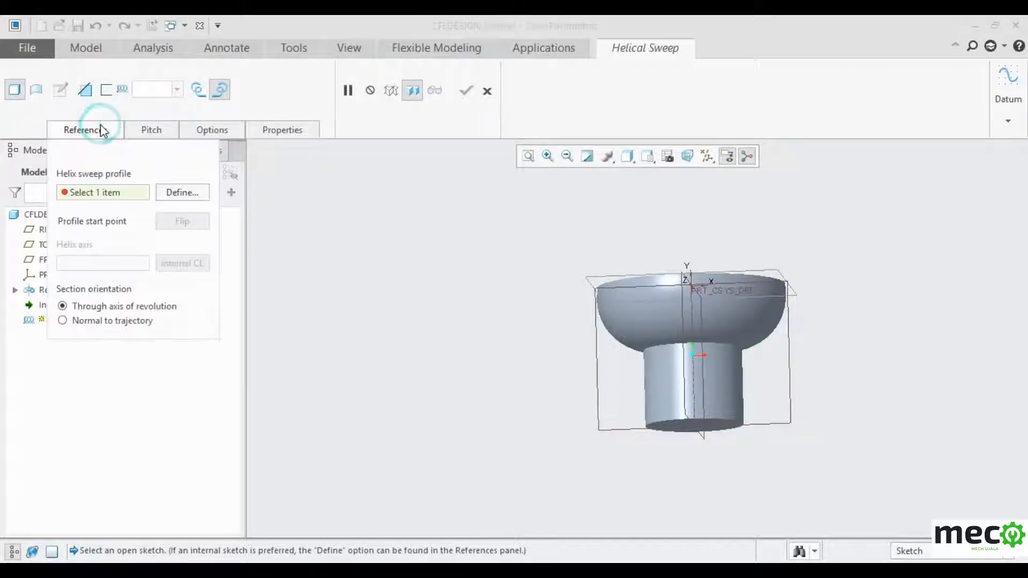
{"action": "left_click", "coordinate": [182, 192]}
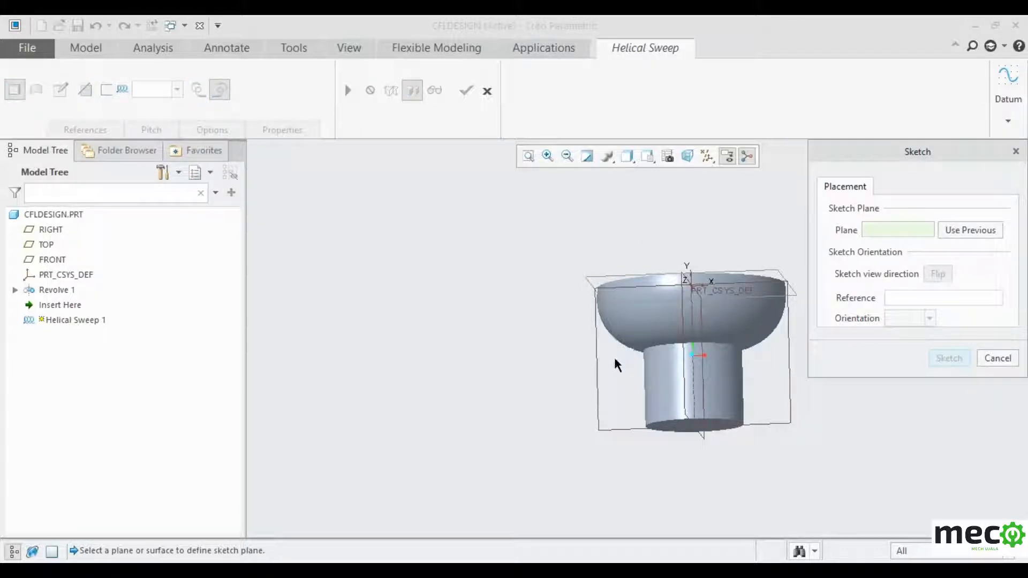
{"action": "left_click", "coordinate": [593, 361]}
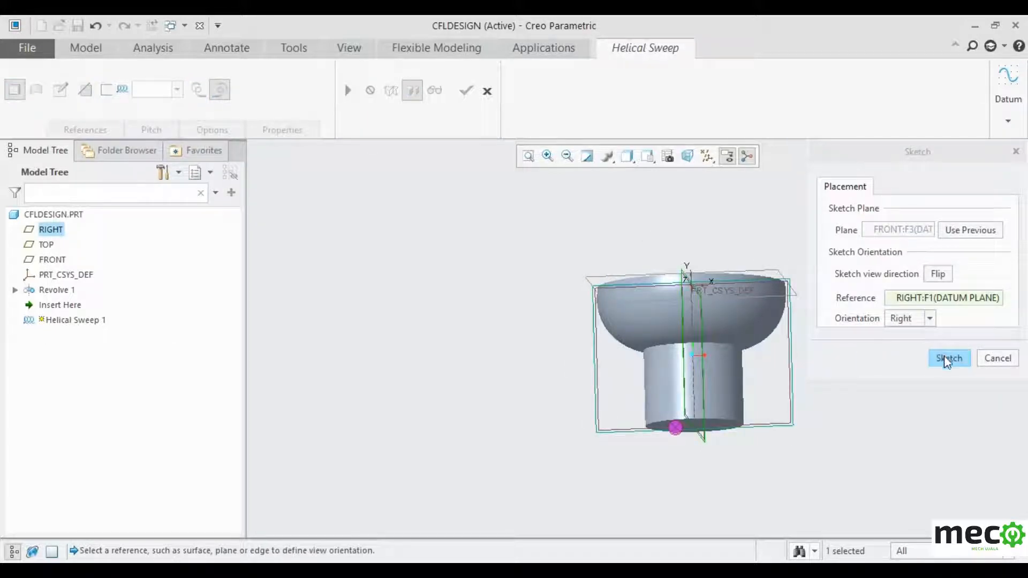
{"action": "left_click", "coordinate": [948, 359]}
{"action": "left_click", "coordinate": [669, 156]}
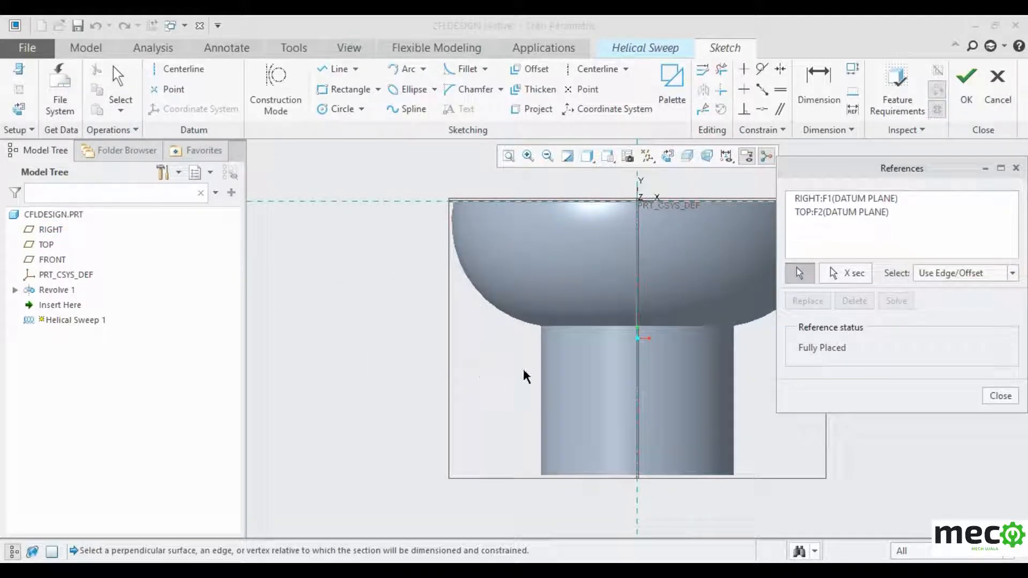
- Add the stem's left, bottom and side edges as sketch references
{"action": "left_click", "coordinate": [541, 373]}
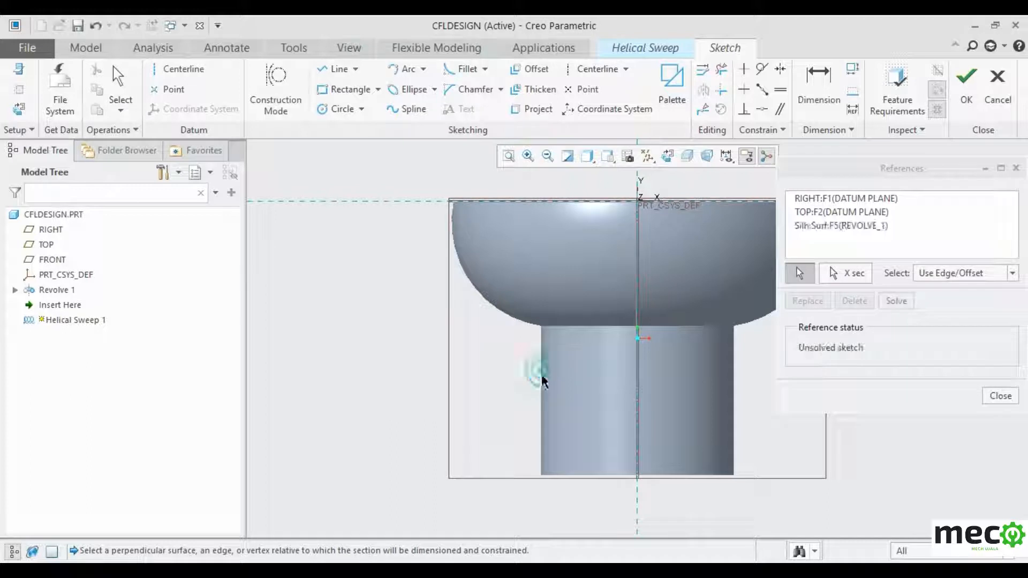
{"action": "left_click", "coordinate": [589, 475]}
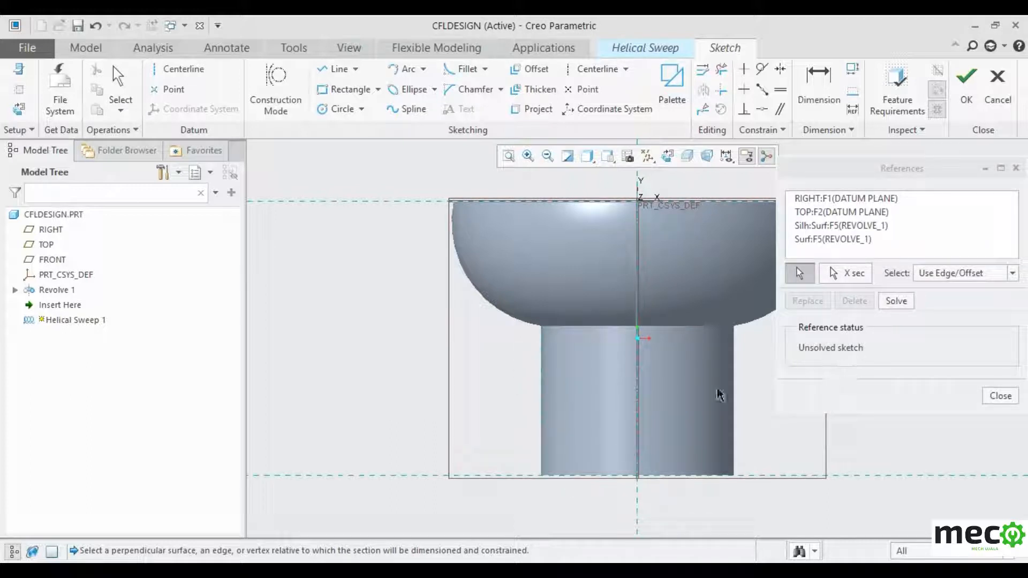
{"action": "left_click", "coordinate": [541, 444]}
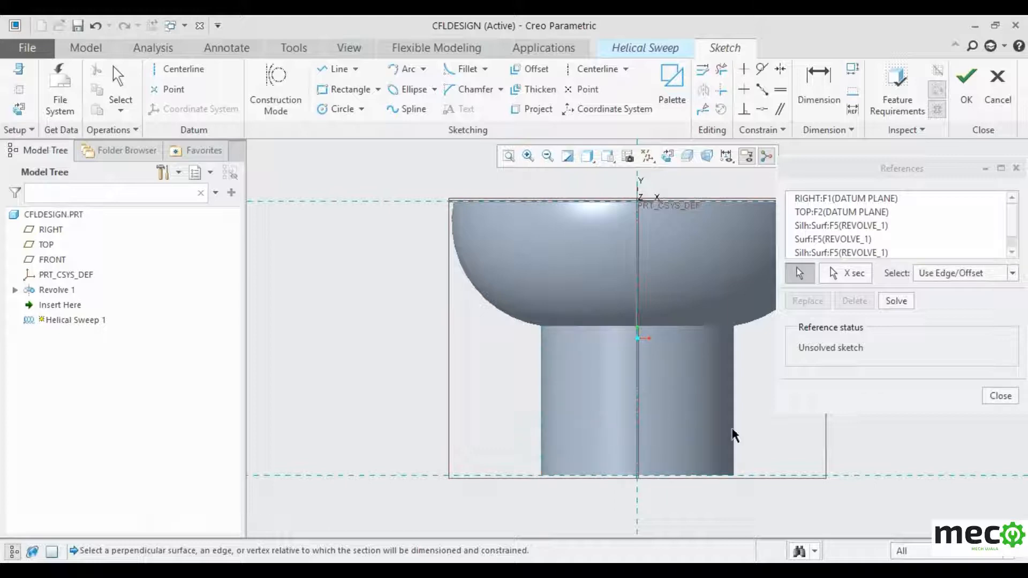
{"action": "left_click", "coordinate": [541, 399]}
{"action": "left_click", "coordinate": [541, 439]}
{"action": "left_click", "coordinate": [1001, 396]}
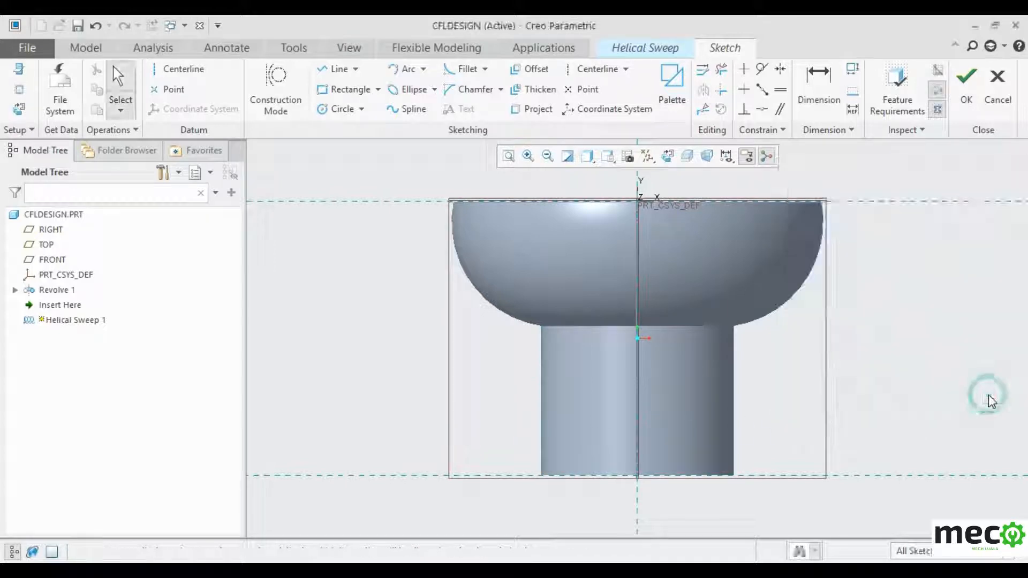
- Sketch a small line triangle at the stem's bottom-left corner
{"action": "scroll", "coordinate": [563, 460], "scroll_direction": "down", "scroll_amount": 1}
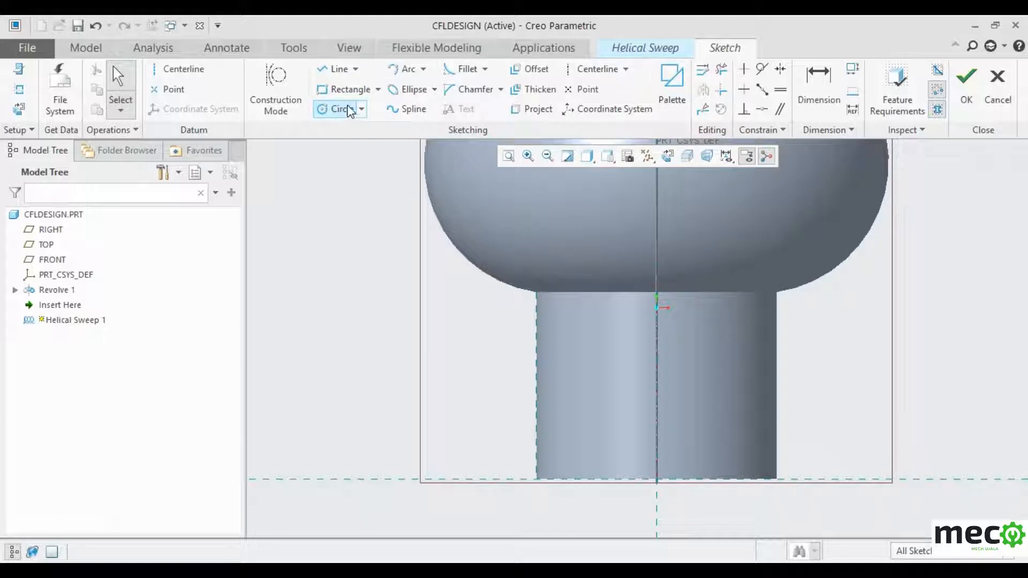
{"action": "left_click", "coordinate": [337, 70]}
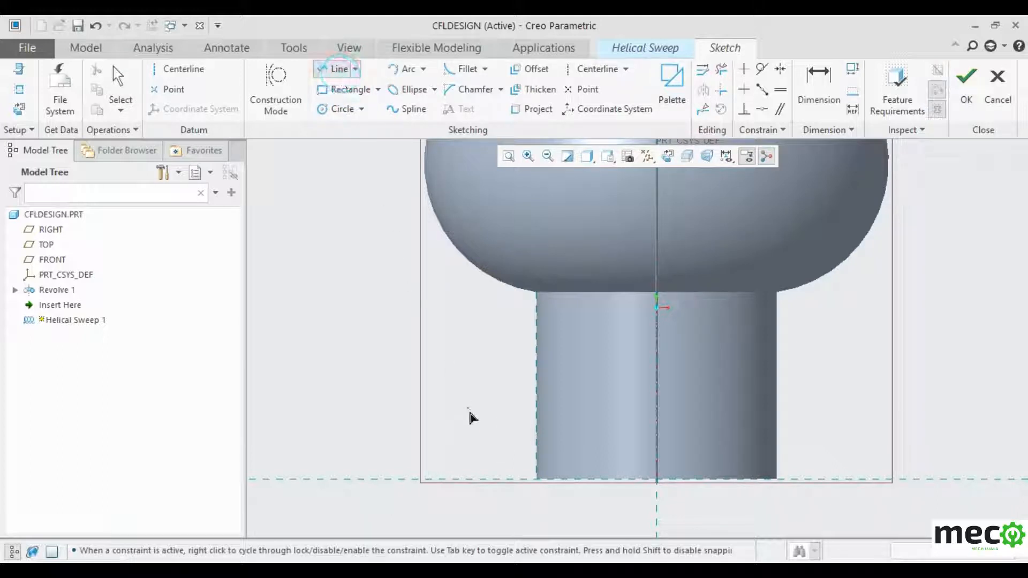
{"action": "scroll", "coordinate": [551, 485], "scroll_direction": "down", "scroll_amount": 4}
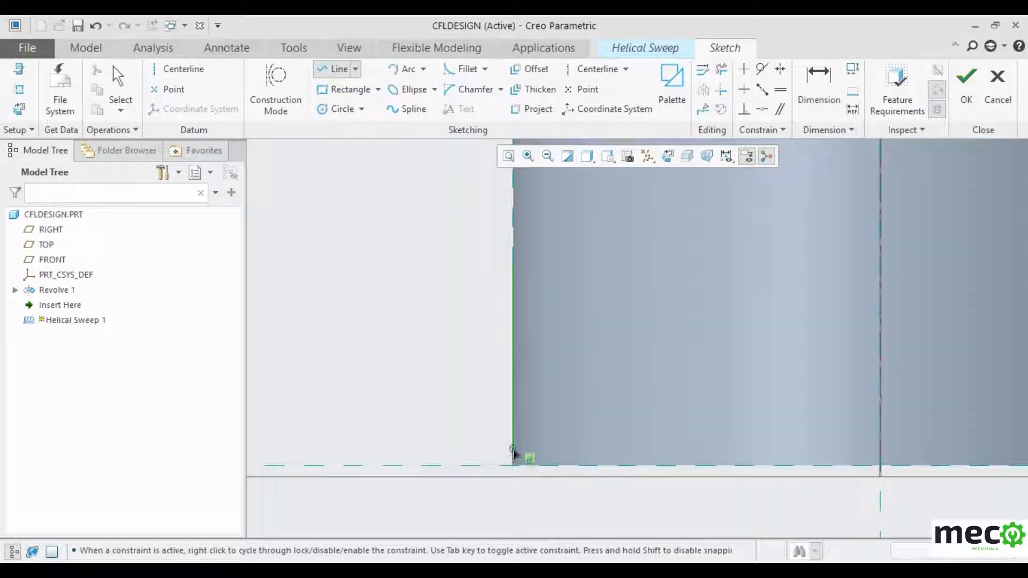
{"action": "scroll", "coordinate": [513, 451], "scroll_direction": "down", "scroll_amount": 2}
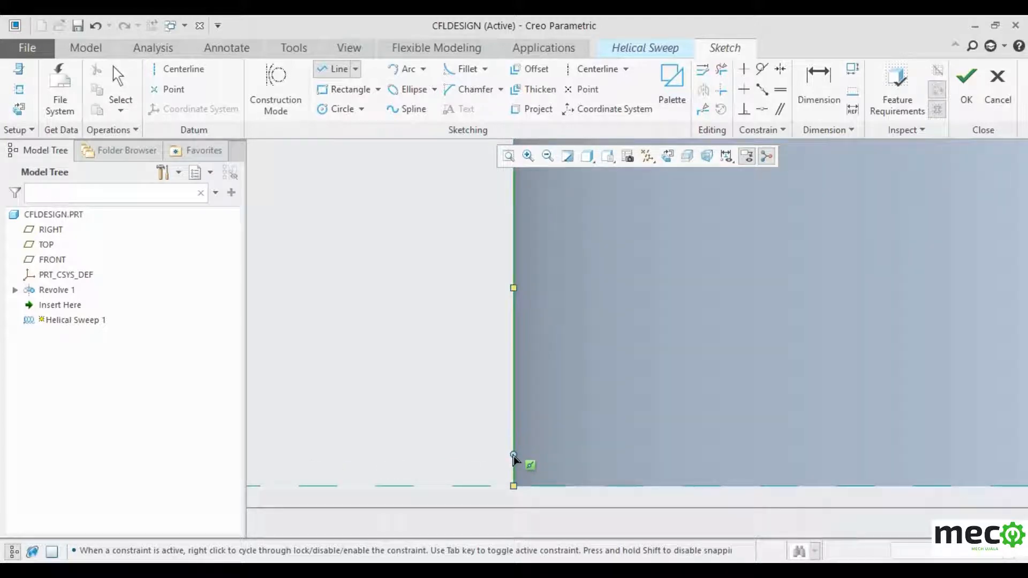
{"action": "left_click", "coordinate": [513, 455]}
{"action": "left_click", "coordinate": [515, 485]}
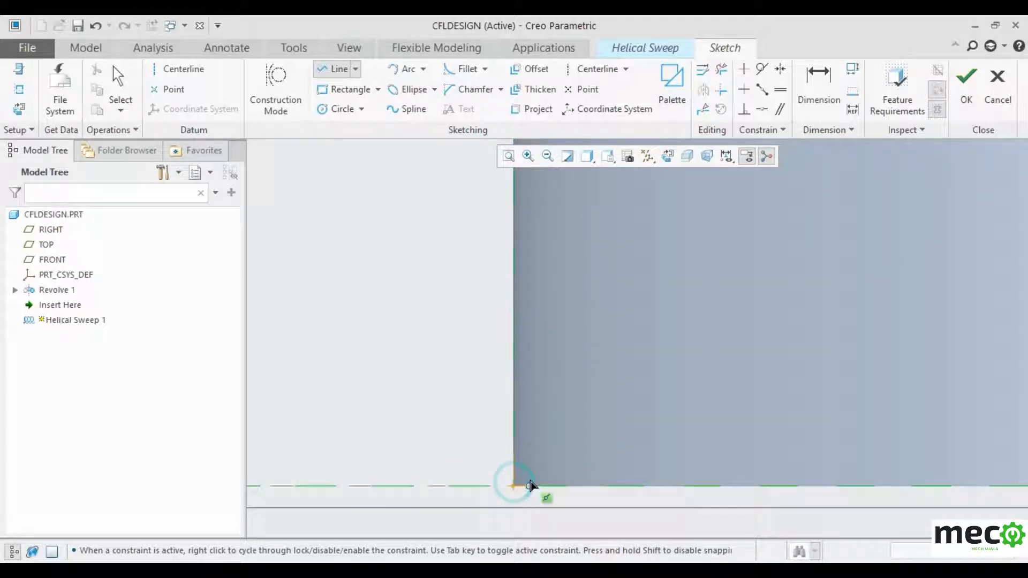
{"action": "middle_click", "coordinate": [539, 468]}
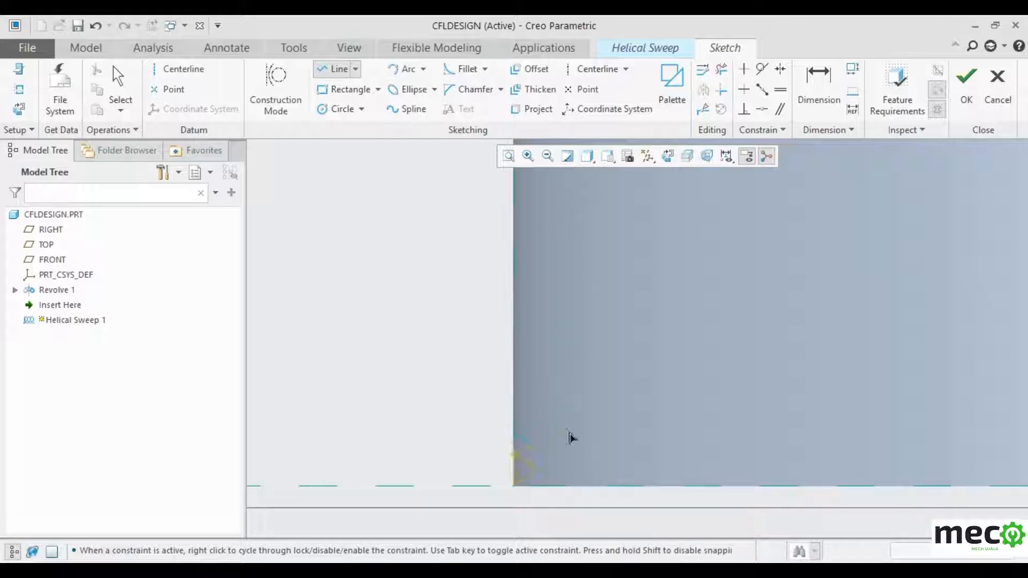
{"action": "middle_click", "coordinate": [384, 445]}
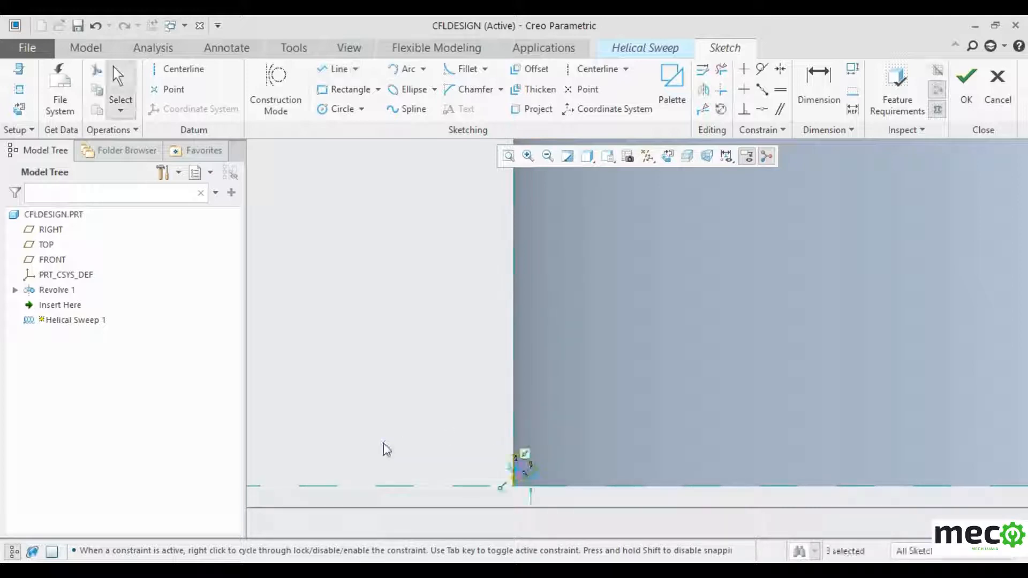
{"action": "scroll", "coordinate": [523, 474], "scroll_direction": "up", "scroll_amount": 3}
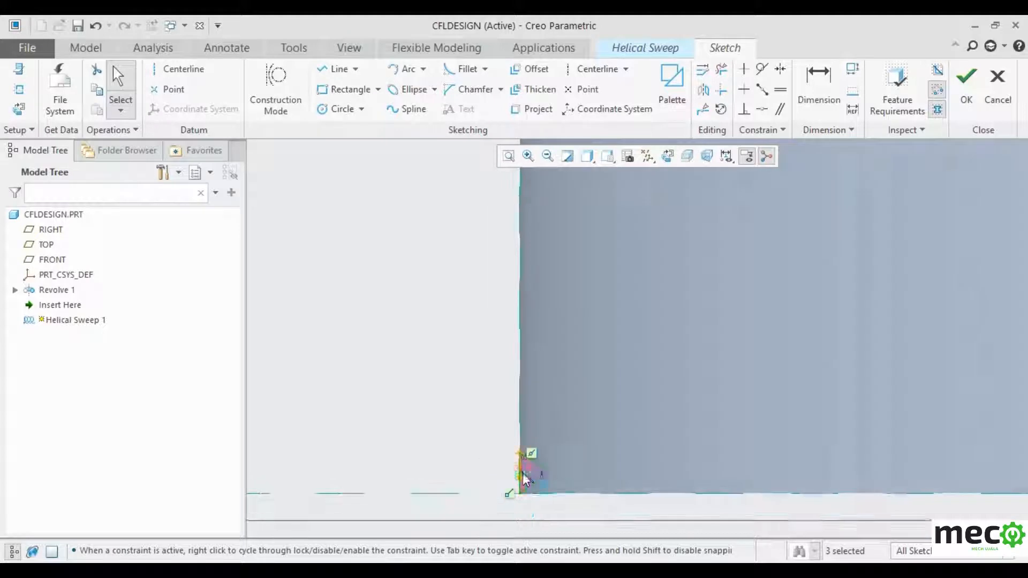
- Constrain the triangle's three sides to equal length
{"action": "left_click", "coordinate": [780, 92]}
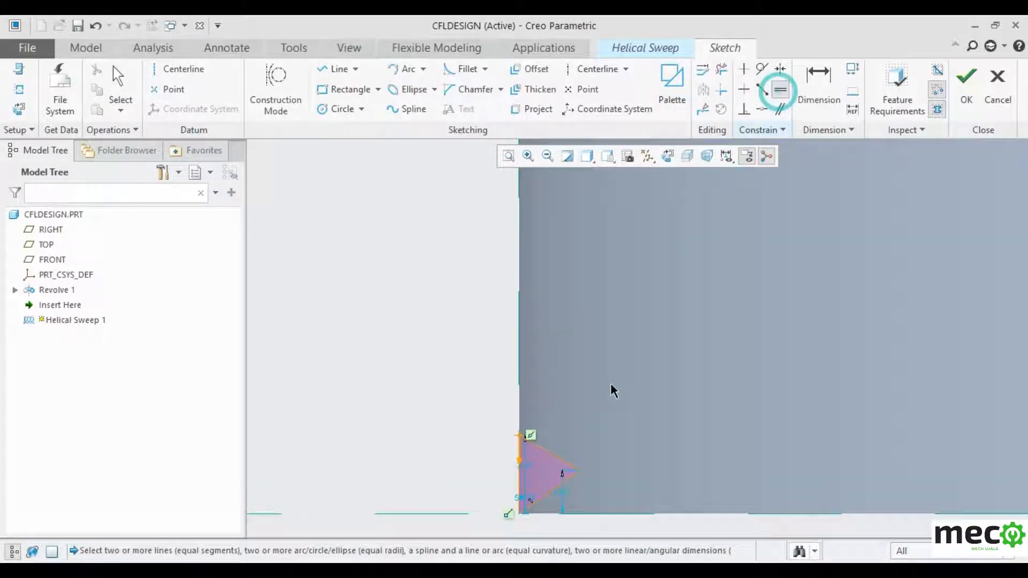
{"action": "left_click", "coordinate": [550, 453]}
{"action": "left_click", "coordinate": [552, 490]}
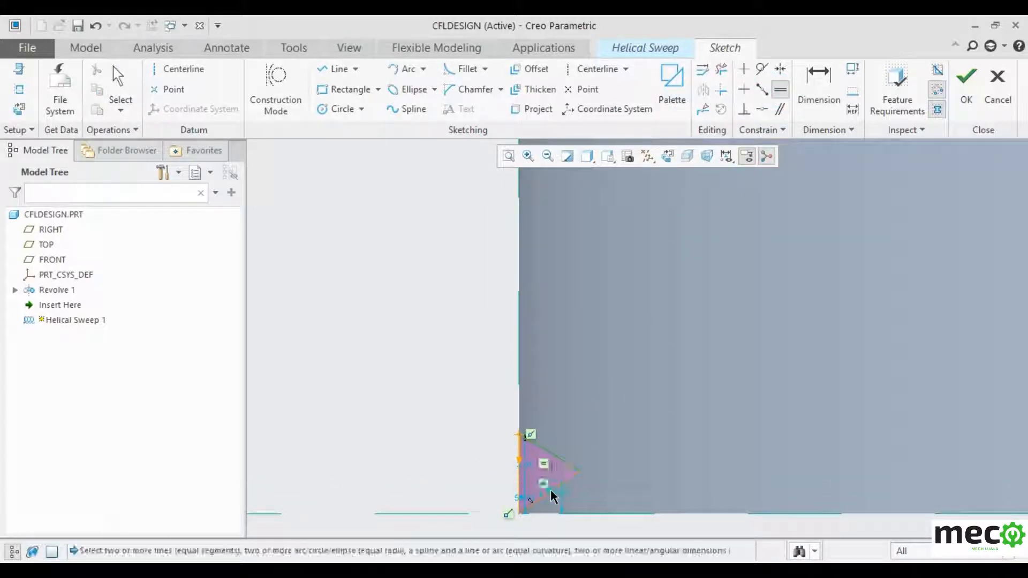
{"action": "left_click", "coordinate": [520, 488]}
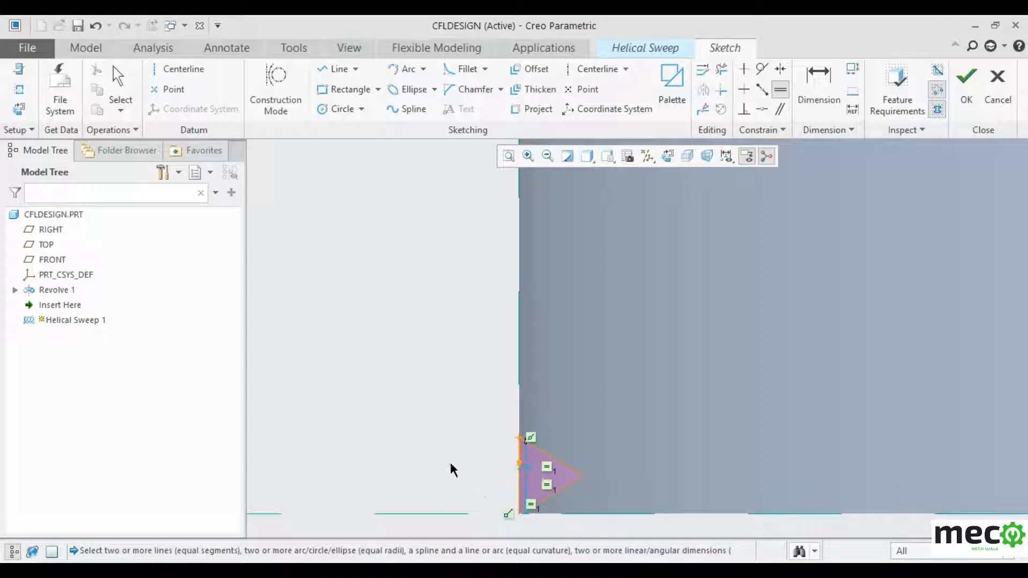
{"action": "scroll", "coordinate": [416, 403], "scroll_direction": "up", "scroll_amount": 5}
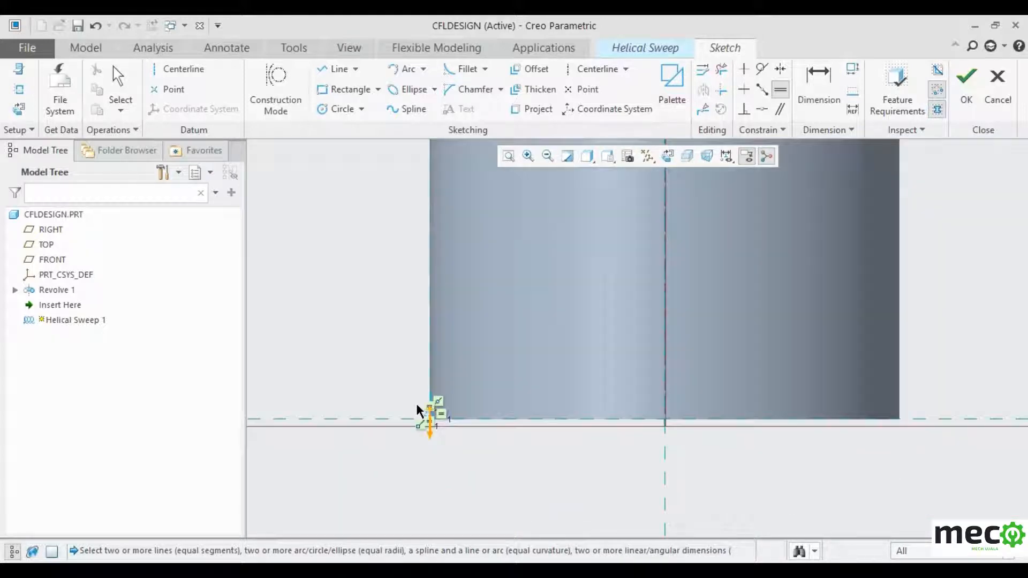
{"action": "scroll", "coordinate": [420, 410], "scroll_direction": "up", "scroll_amount": 1}
{"action": "scroll", "coordinate": [418, 407], "scroll_direction": "down", "scroll_amount": 5}
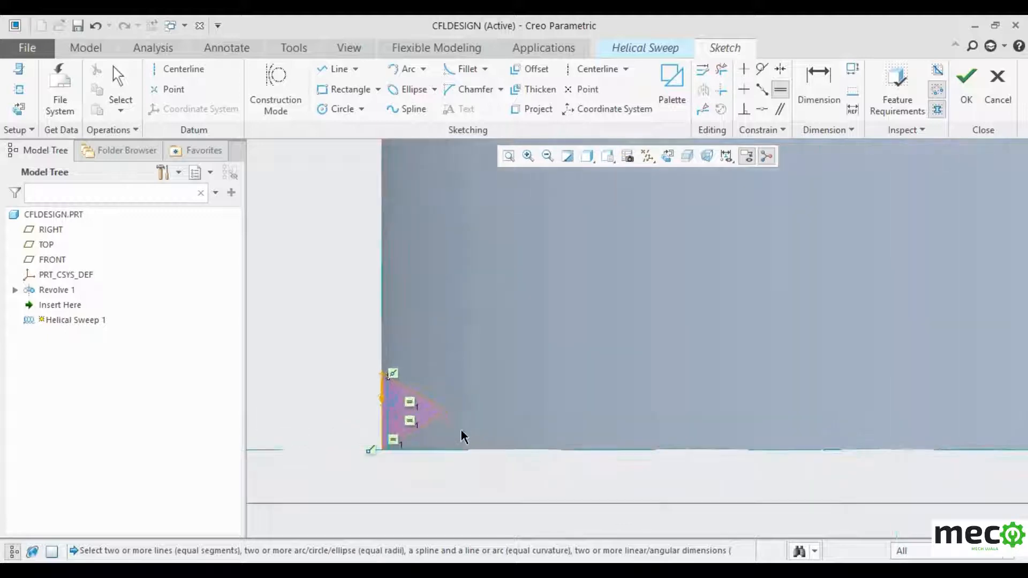
{"action": "scroll", "coordinate": [417, 433], "scroll_direction": "down", "scroll_amount": 3}
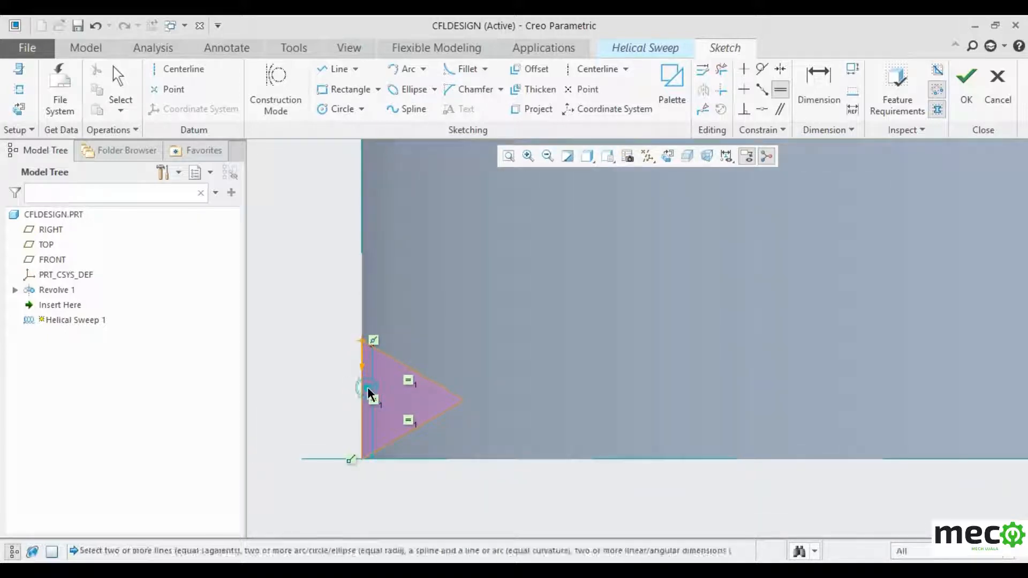
- Dimension the triangle's vertical side to 4
{"action": "left_click", "coordinate": [819, 87]}
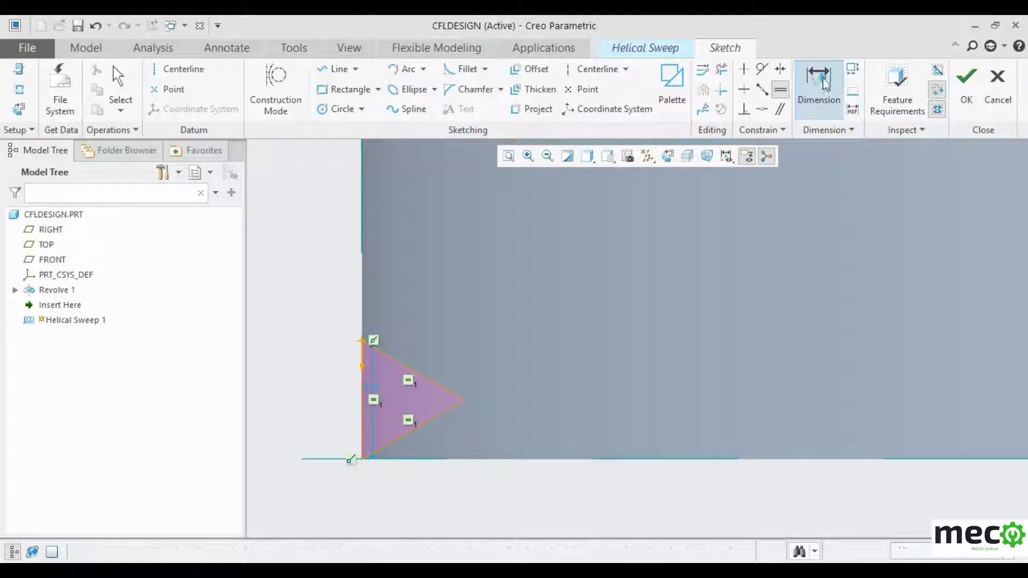
{"action": "middle_click", "coordinate": [372, 384]}
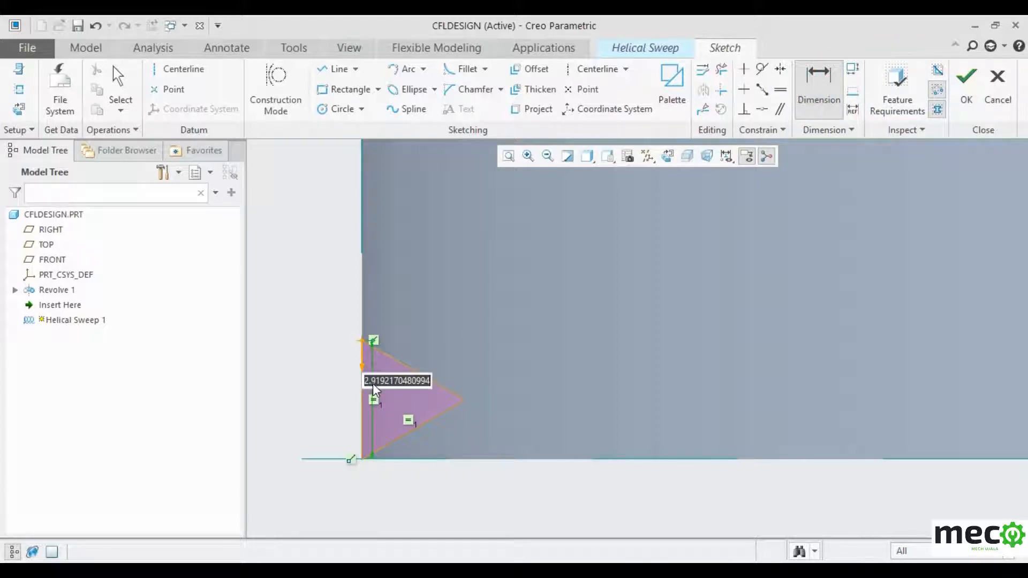
{"action": "type", "text": "4"}
{"action": "key", "text": "Return"}
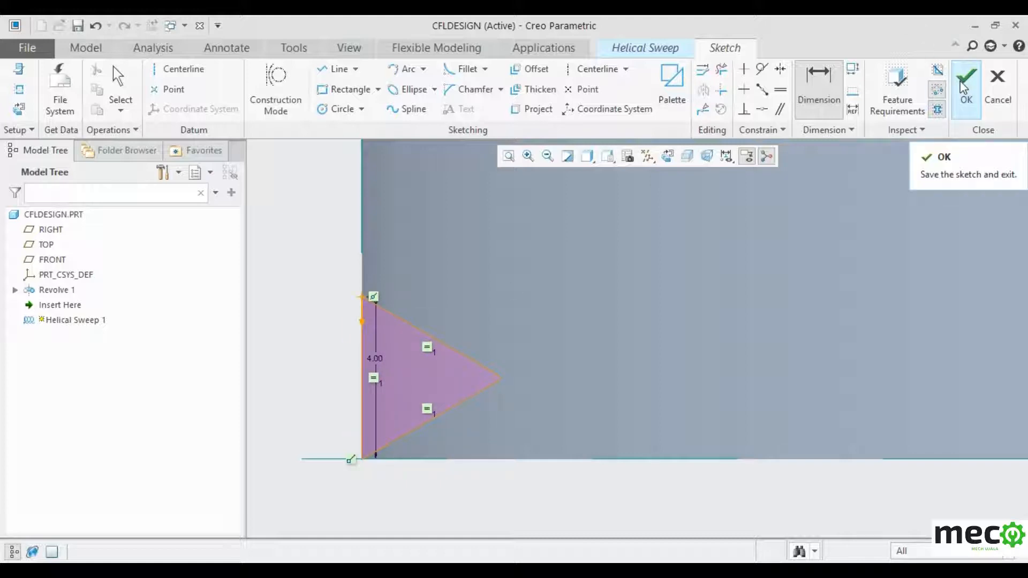
{"action": "scroll", "coordinate": [629, 365], "scroll_direction": "up", "scroll_amount": 5}
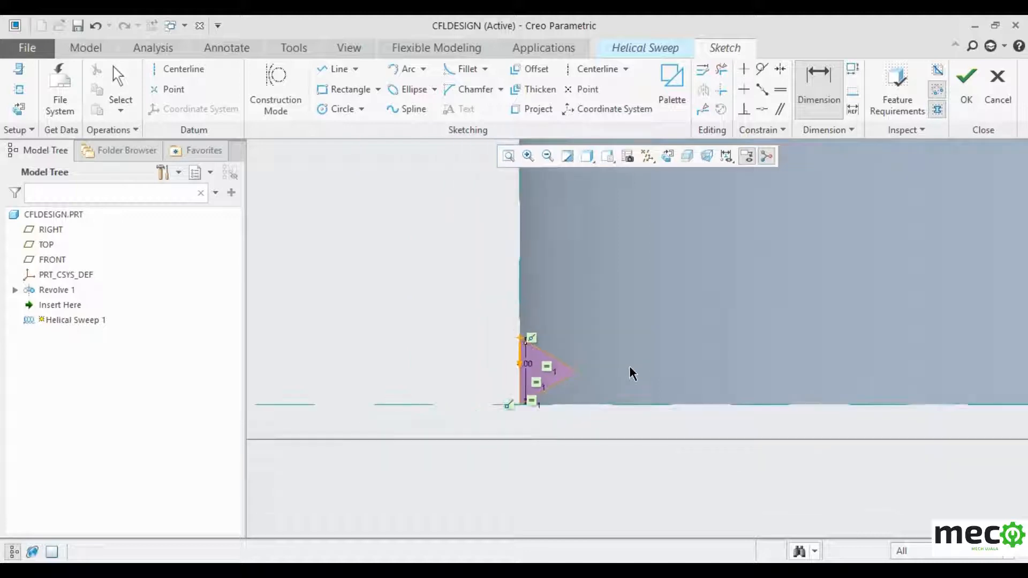
{"action": "scroll", "coordinate": [507, 394], "scroll_direction": "up", "scroll_amount": 2}
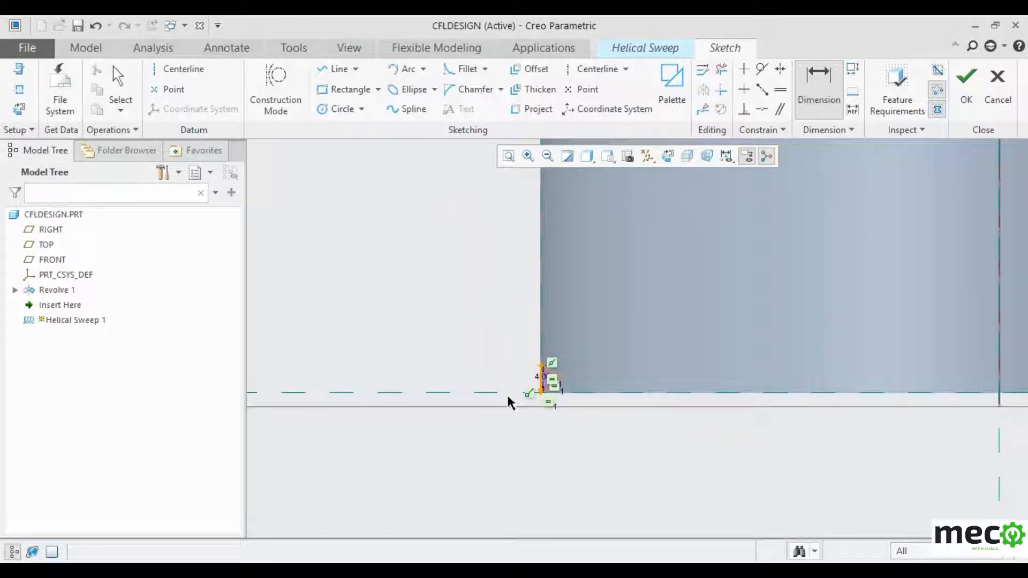
- Undo the 4.00 dimension, the equal constraints and the triangle lines
{"action": "key", "text": "ctrl+z"}
{"action": "key", "text": "ctrl+z"}
{"action": "key", "text": "ctrl+z"}
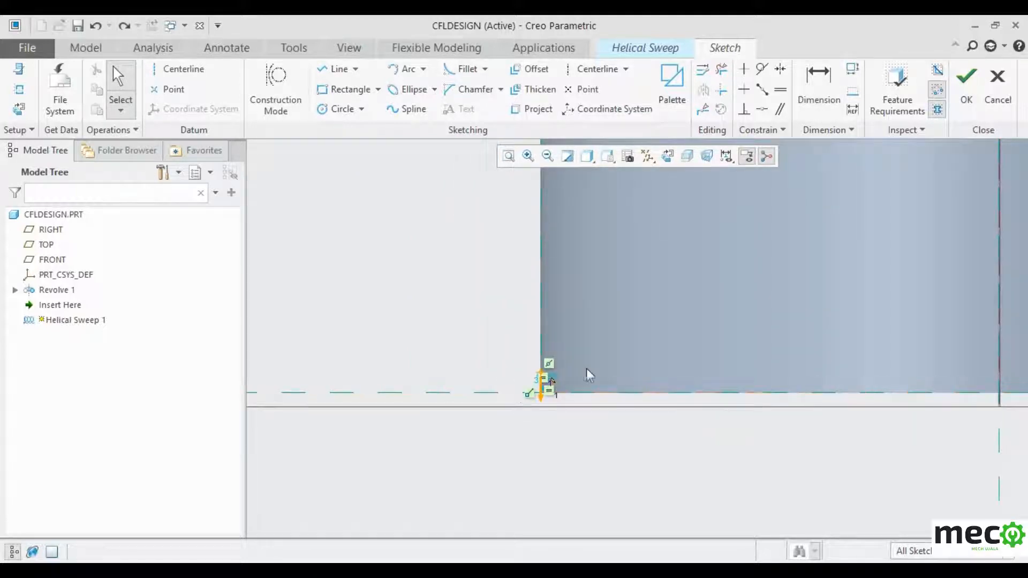
{"action": "scroll", "coordinate": [551, 390], "scroll_direction": "down", "scroll_amount": 7}
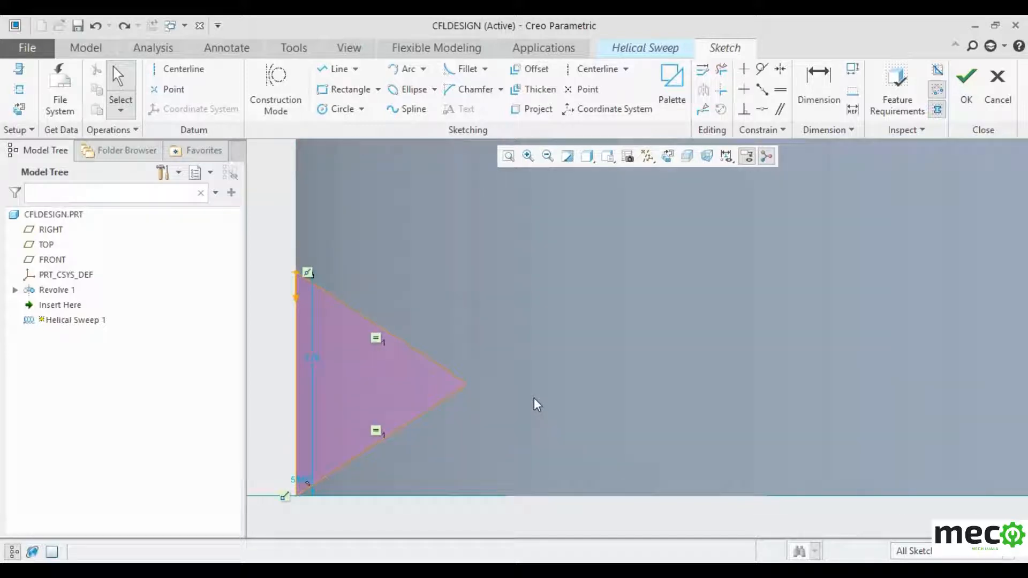
{"action": "key", "text": "ctrl+z"}
{"action": "key", "text": "ctrl+z"}
{"action": "key", "text": "ctrl+z"}
{"action": "key", "text": "ctrl+z"}
{"action": "scroll", "coordinate": [517, 399], "scroll_direction": "up", "scroll_amount": 5}
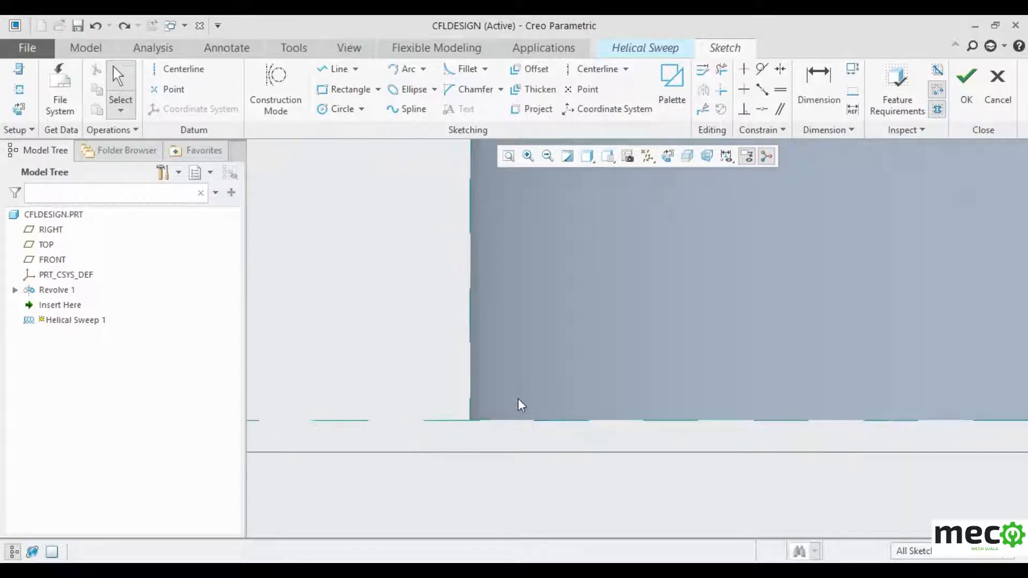
{"action": "scroll", "coordinate": [459, 482], "scroll_direction": "up", "scroll_amount": 5}
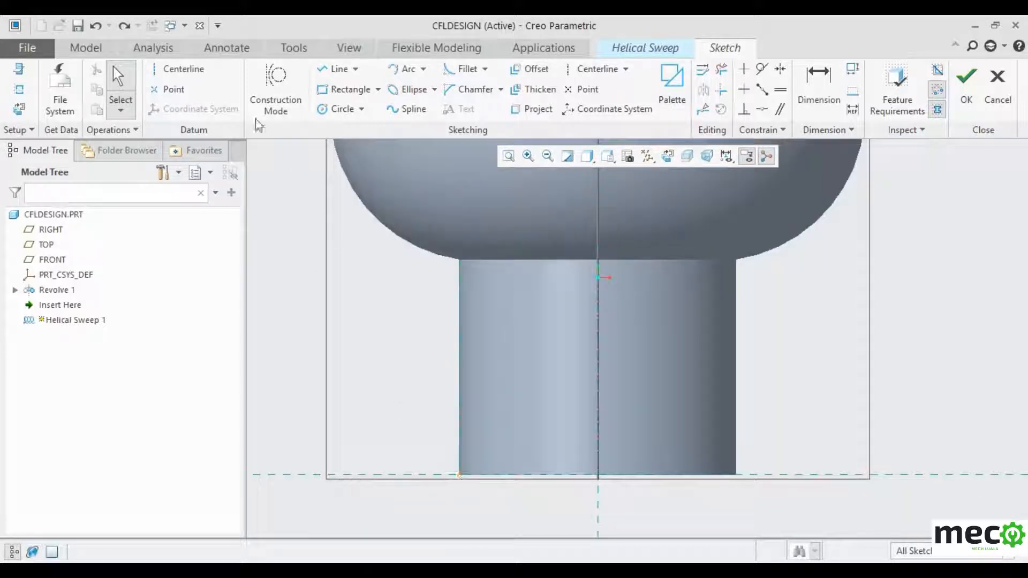
- Draw a vertical profile line along the stem's left edge down to its bottom
{"action": "left_click", "coordinate": [332, 70]}
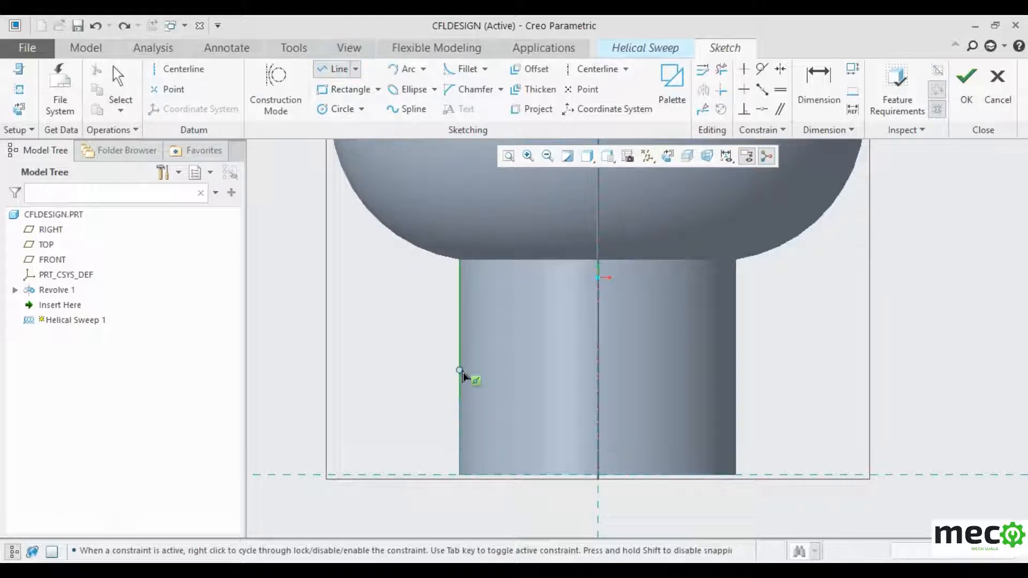
{"action": "left_click", "coordinate": [460, 299]}
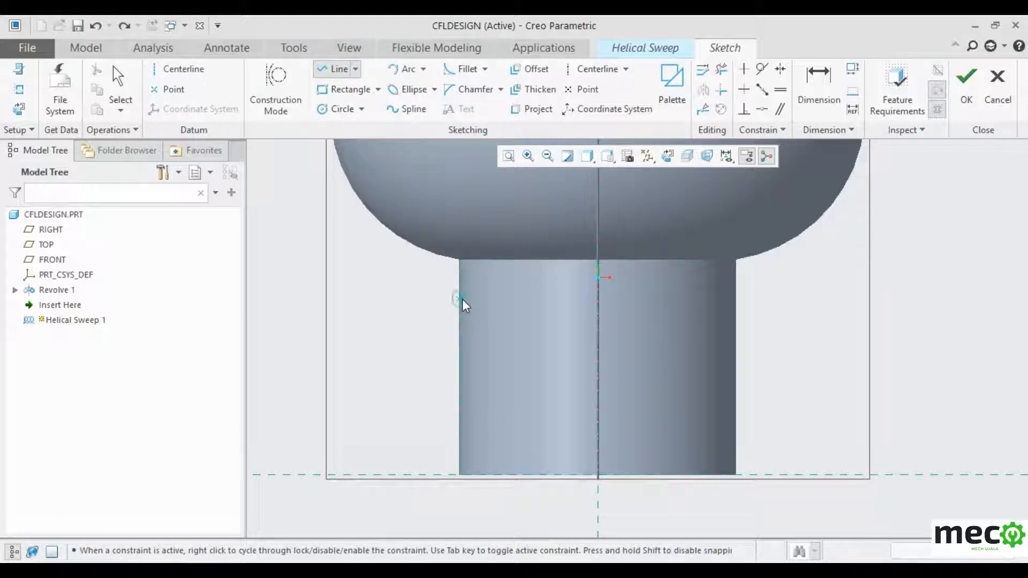
{"action": "left_click", "coordinate": [459, 475]}
- Finish the sketch, then cancel and discard Helical Sweep 1
{"action": "left_click", "coordinate": [967, 83]}
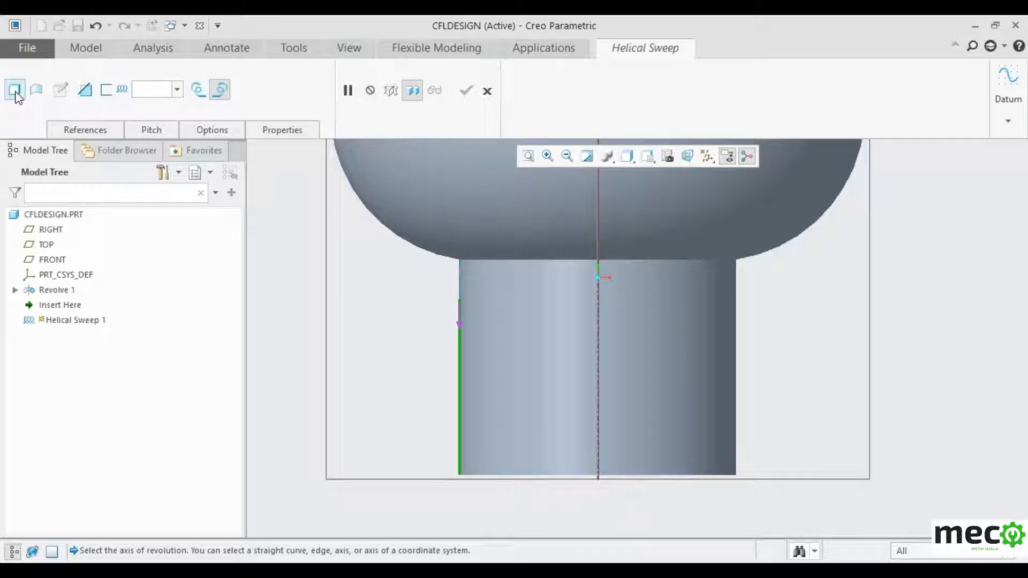
{"action": "left_click", "coordinate": [487, 91]}
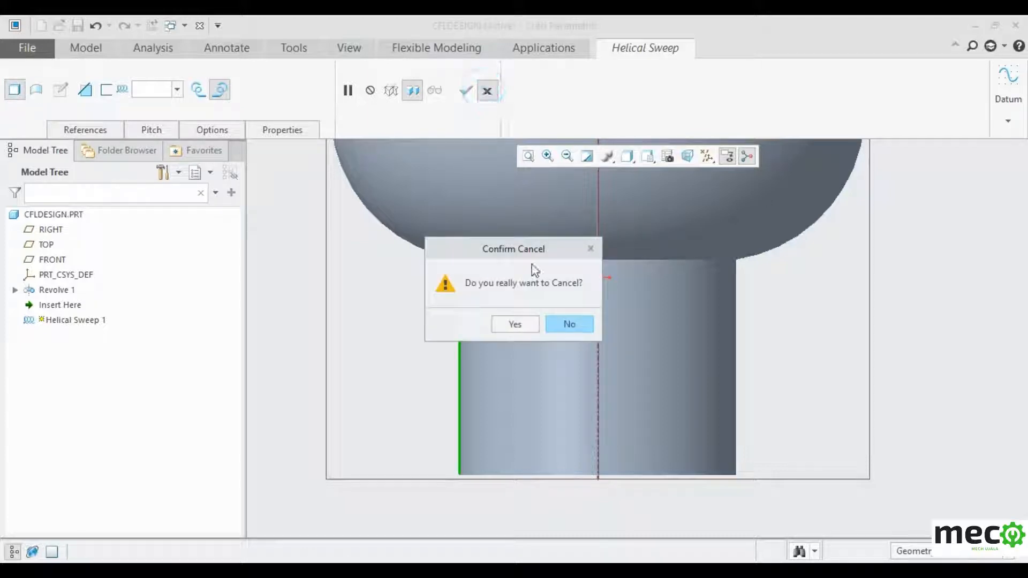
{"action": "left_click", "coordinate": [517, 324]}
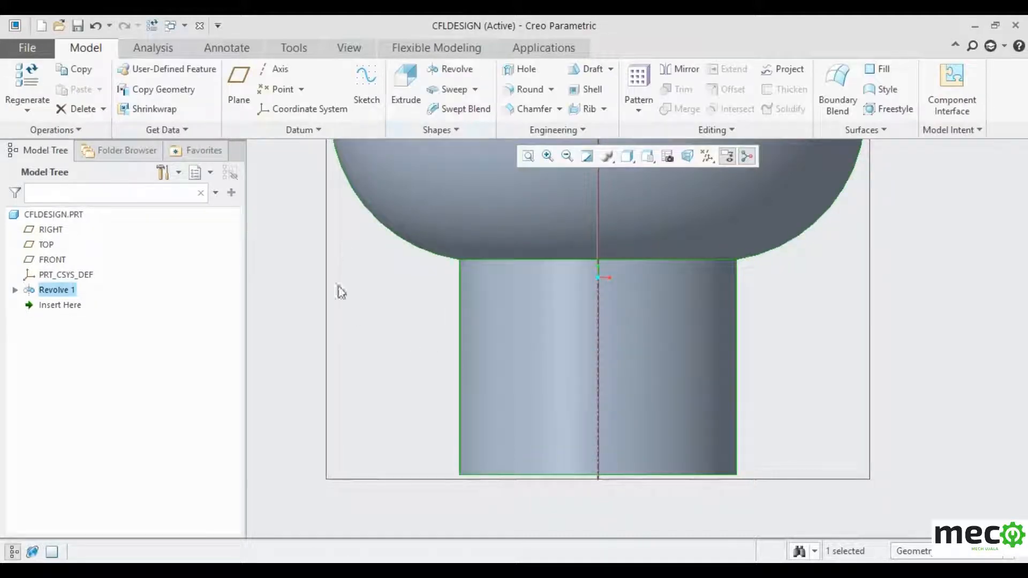
- Begin a fresh helical sweep, sketching its profile on FRONT with RIGHT orientation
{"action": "left_click", "coordinate": [476, 90]}
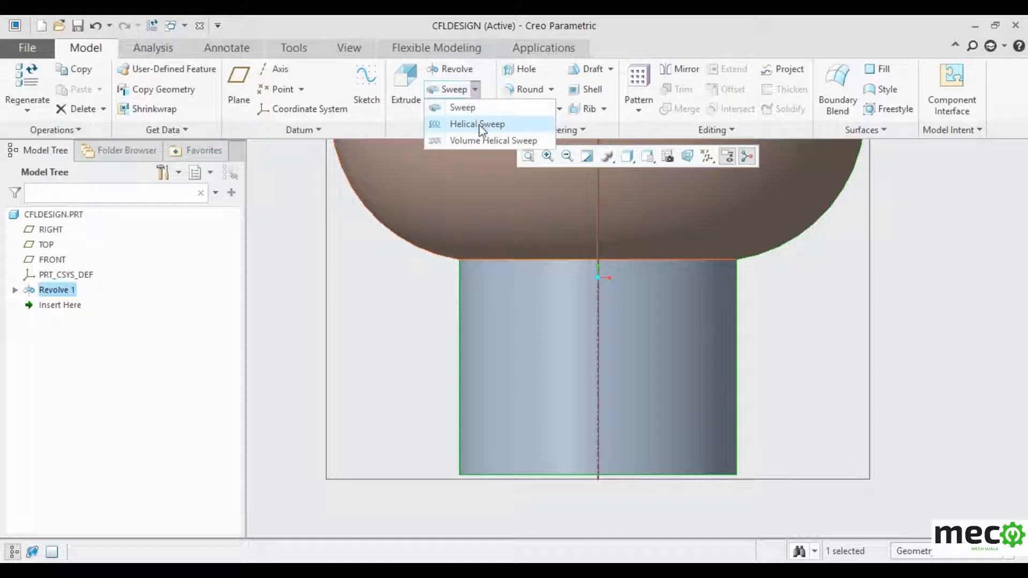
{"action": "left_click", "coordinate": [477, 124]}
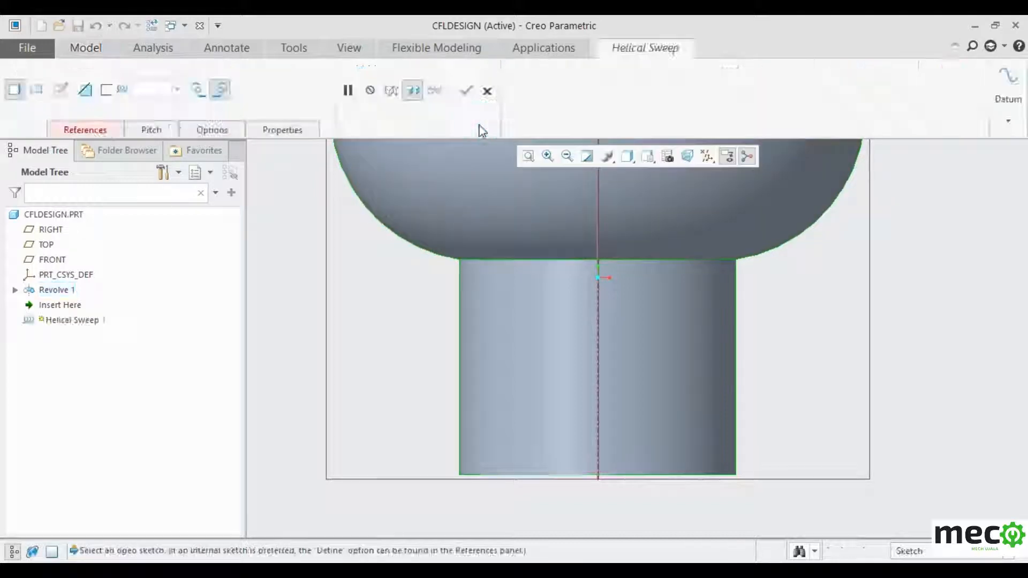
{"action": "left_click", "coordinate": [101, 131]}
{"action": "left_click", "coordinate": [181, 192]}
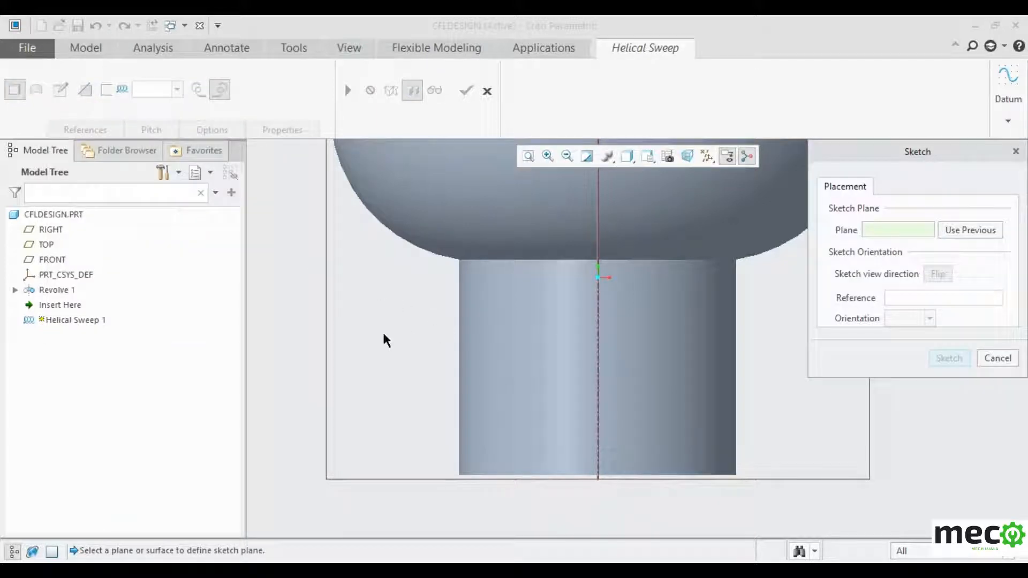
{"action": "left_click", "coordinate": [323, 340]}
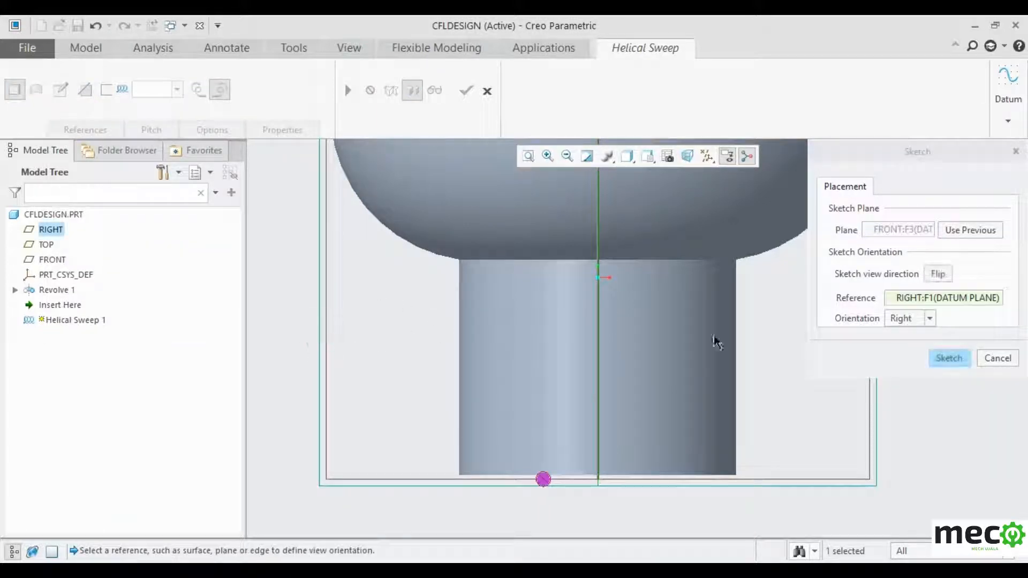
{"action": "left_click", "coordinate": [947, 358]}
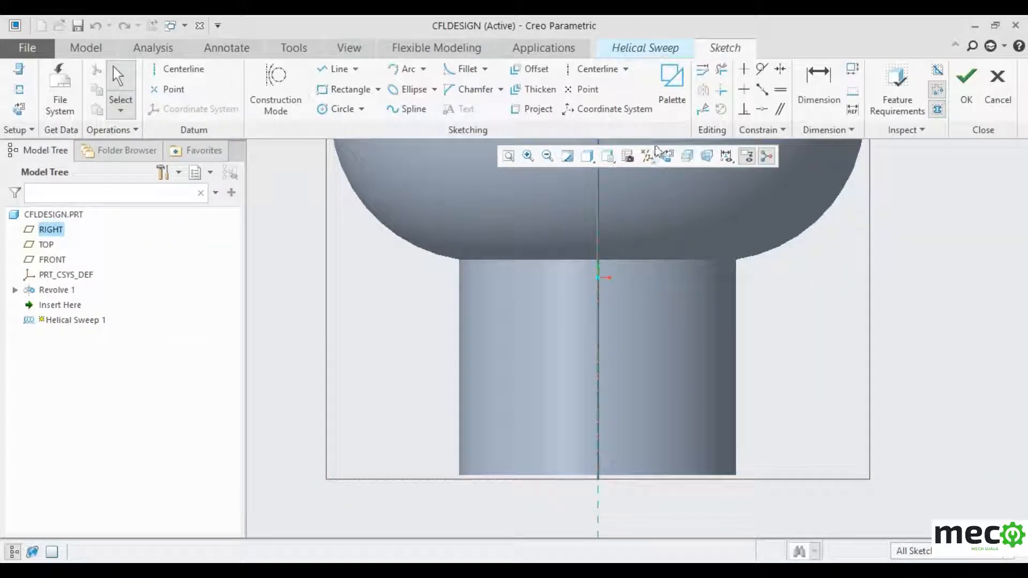
- Face the sketch plane and add two stem edges and the stem's bottom surface as references
{"action": "left_click", "coordinate": [668, 156]}
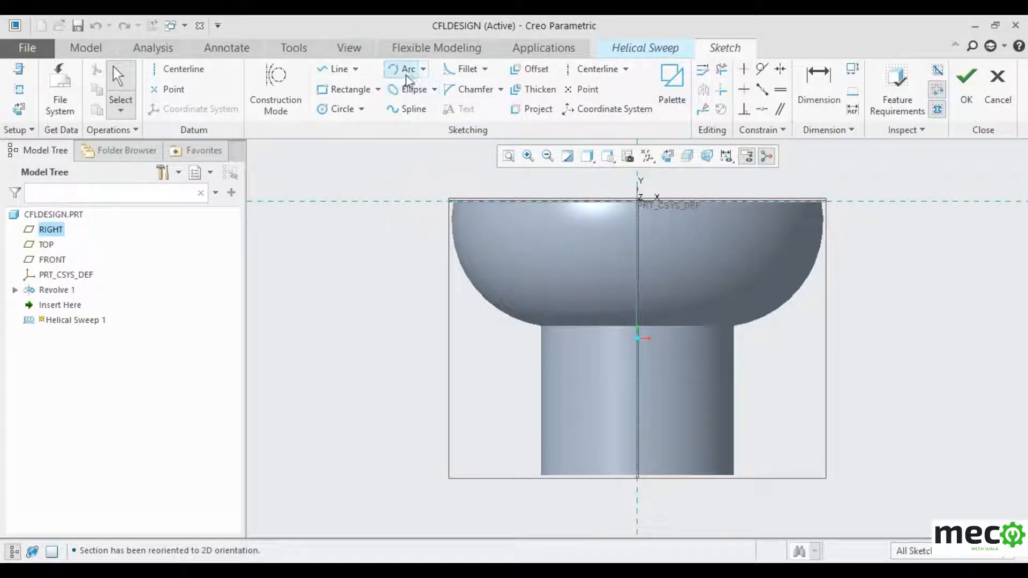
{"action": "left_click", "coordinate": [336, 70]}
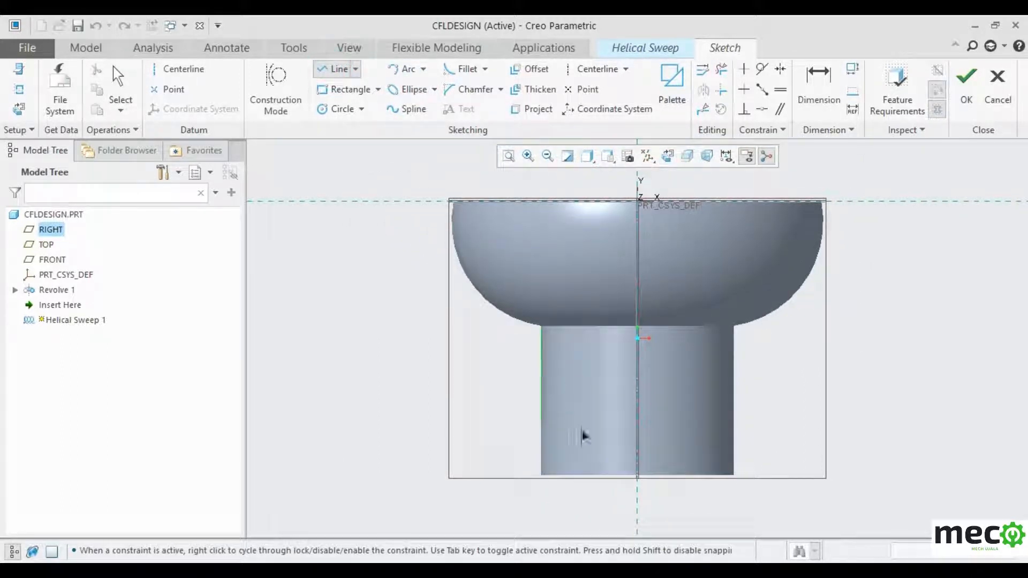
{"action": "left_click", "coordinate": [19, 89]}
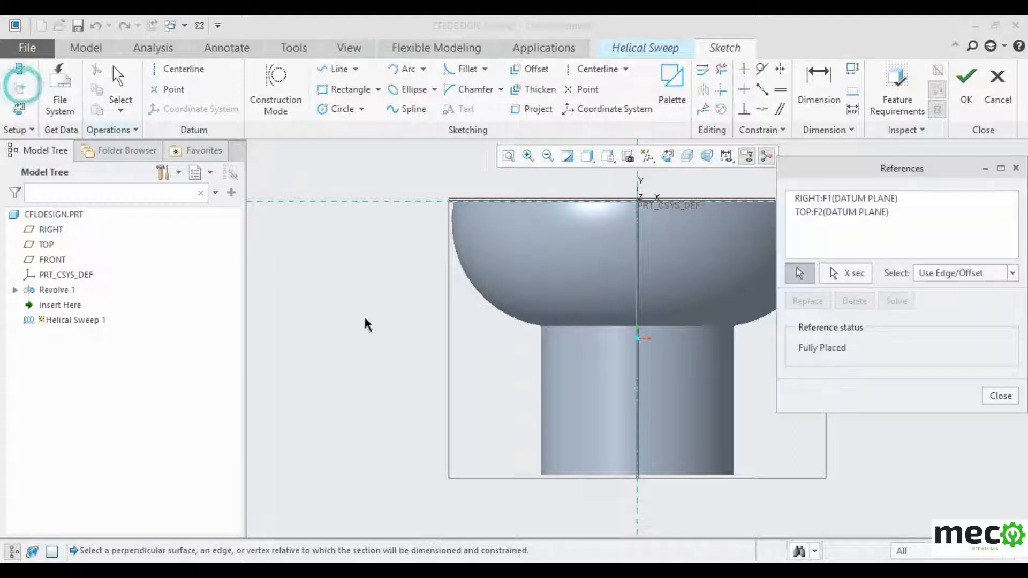
{"action": "scroll", "coordinate": [643, 444], "scroll_direction": "down", "scroll_amount": 2}
{"action": "scroll", "coordinate": [643, 444], "scroll_direction": "down", "scroll_amount": 2}
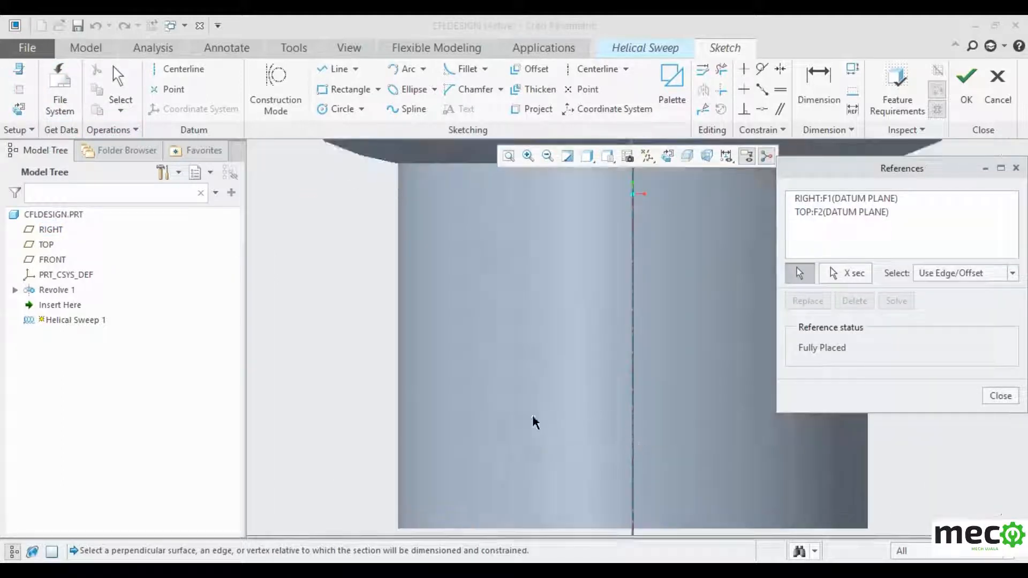
{"action": "left_click", "coordinate": [398, 392]}
{"action": "left_click", "coordinate": [398, 423]}
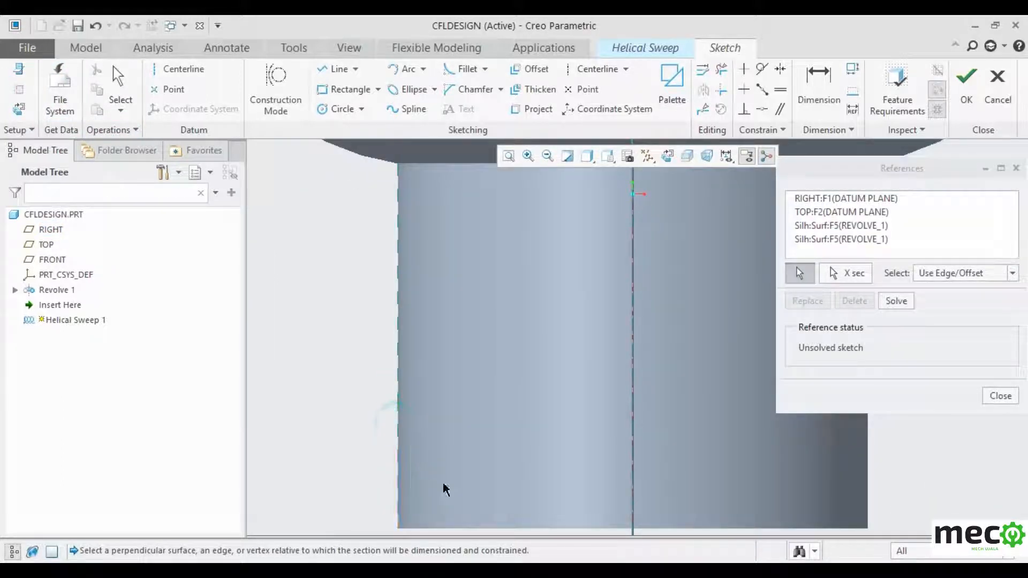
{"action": "left_click", "coordinate": [477, 529]}
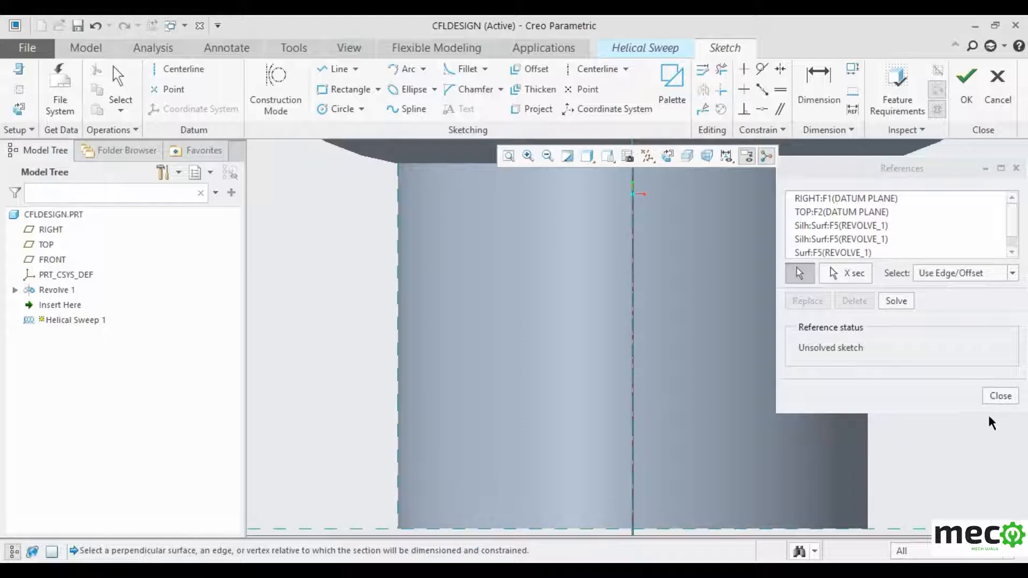
{"action": "left_click", "coordinate": [1001, 396]}
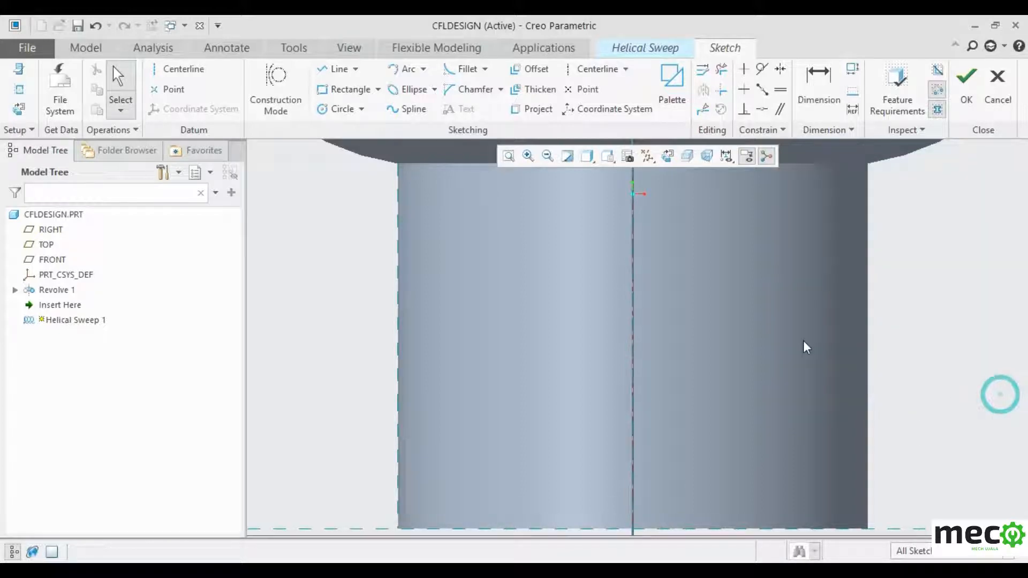
- Draw a centreline on the vertical axis and a profile line down the stem's left edge, previewing pitch 6.69
{"action": "left_click", "coordinate": [172, 72]}
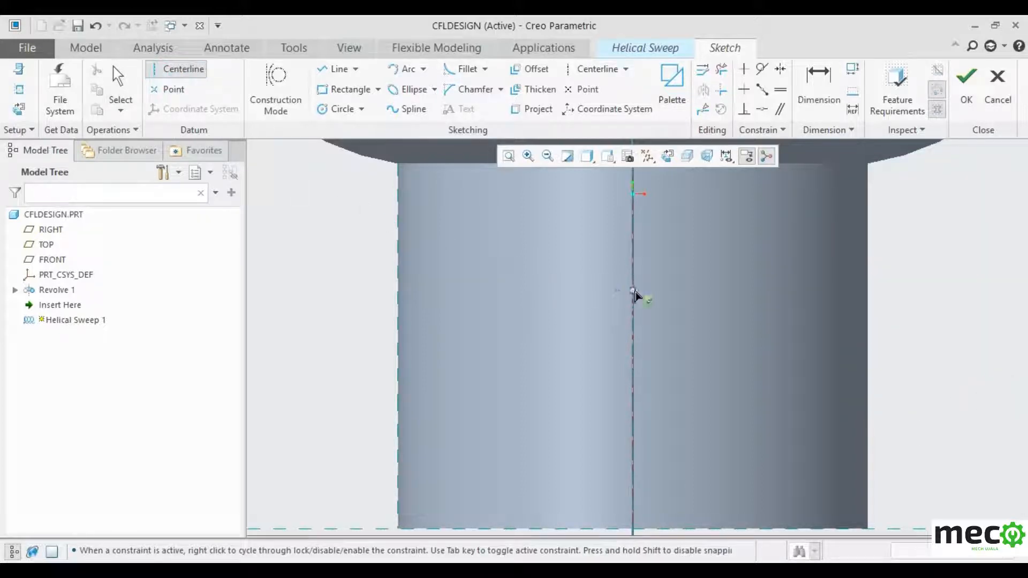
{"action": "left_click", "coordinate": [637, 323]}
{"action": "left_click", "coordinate": [634, 372]}
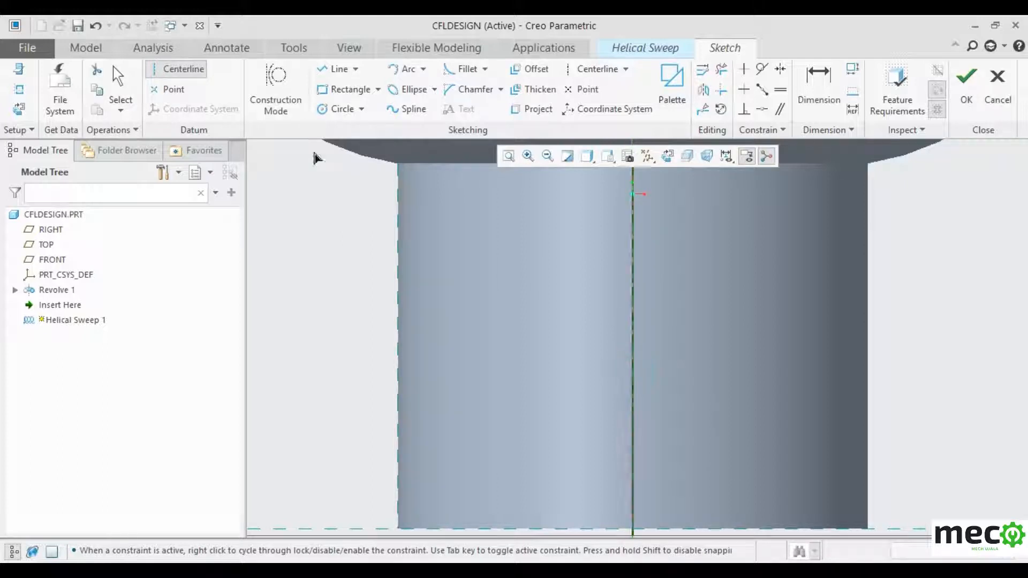
{"action": "left_click", "coordinate": [337, 69]}
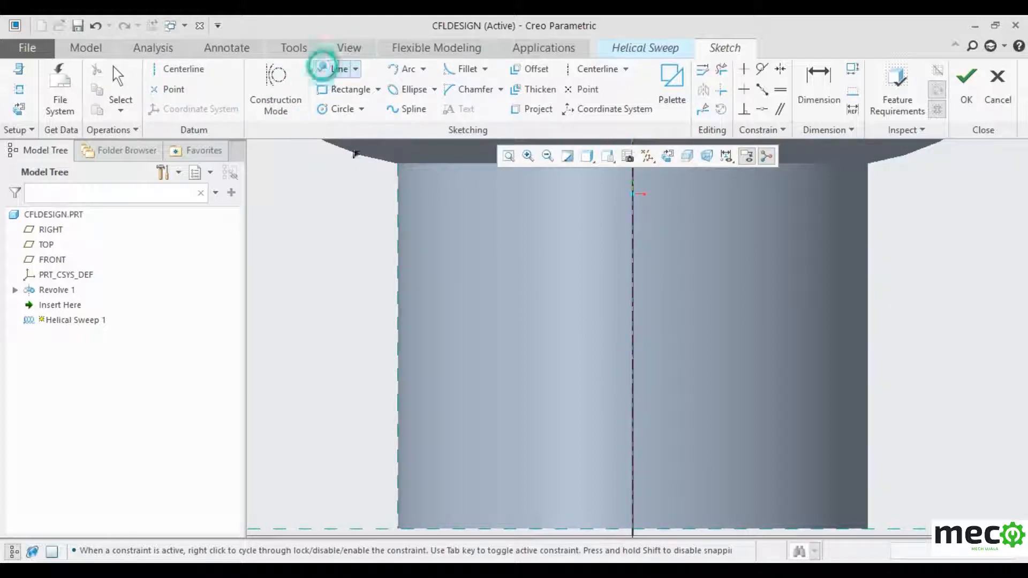
{"action": "left_click", "coordinate": [399, 294]}
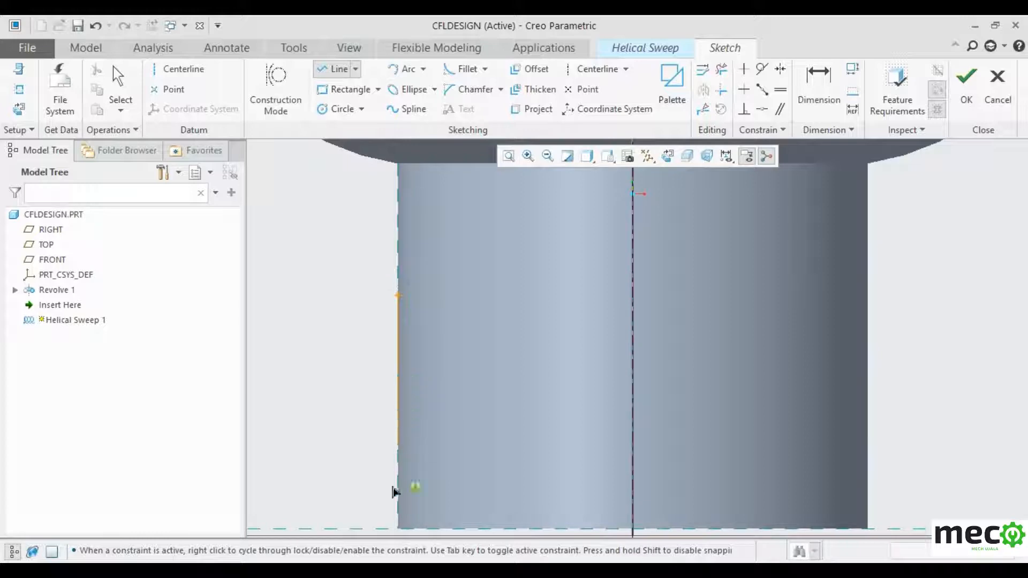
{"action": "left_click", "coordinate": [396, 528]}
{"action": "middle_click", "coordinate": [426, 492]}
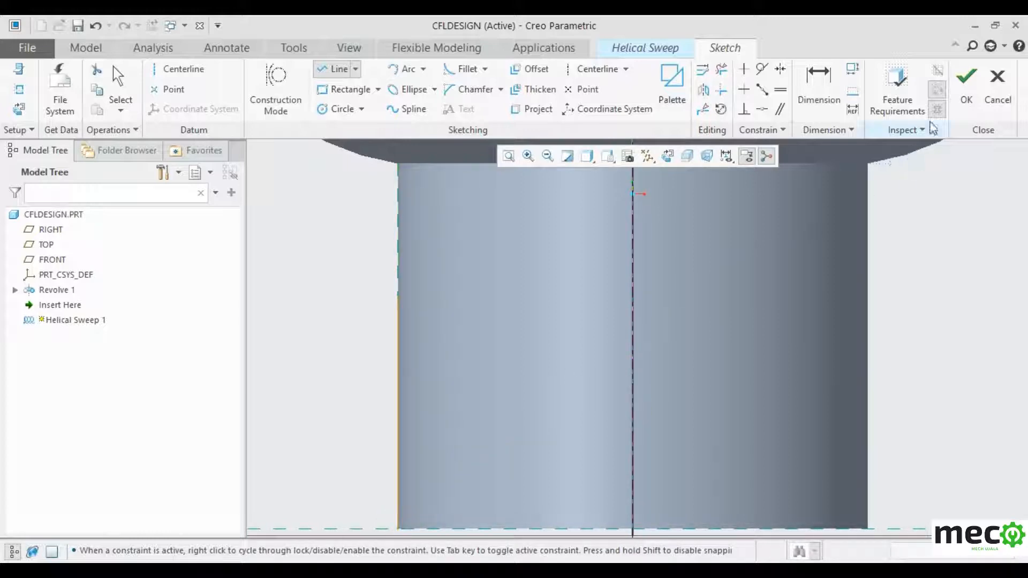
{"action": "left_click", "coordinate": [967, 91]}
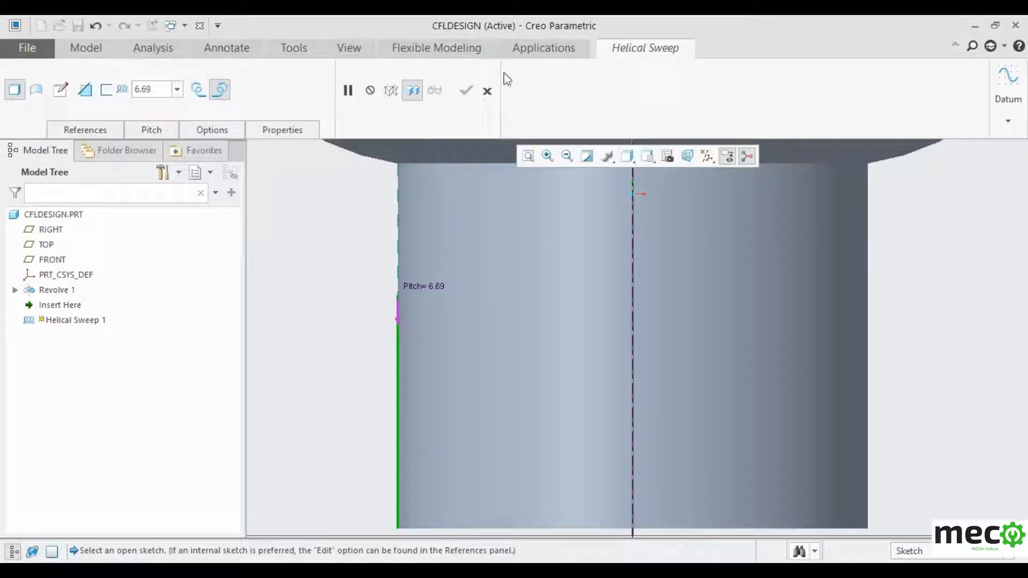
{"action": "left_click", "coordinate": [61, 89]}
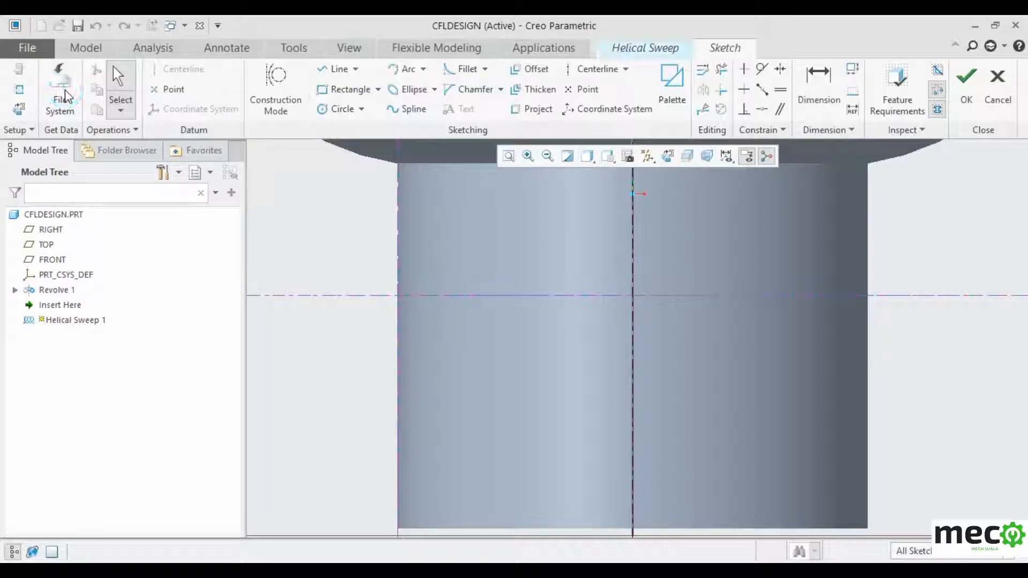
{"action": "scroll", "coordinate": [542, 319], "scroll_direction": "down", "scroll_amount": 3}
{"action": "scroll", "coordinate": [464, 488], "scroll_direction": "up", "scroll_amount": 5}
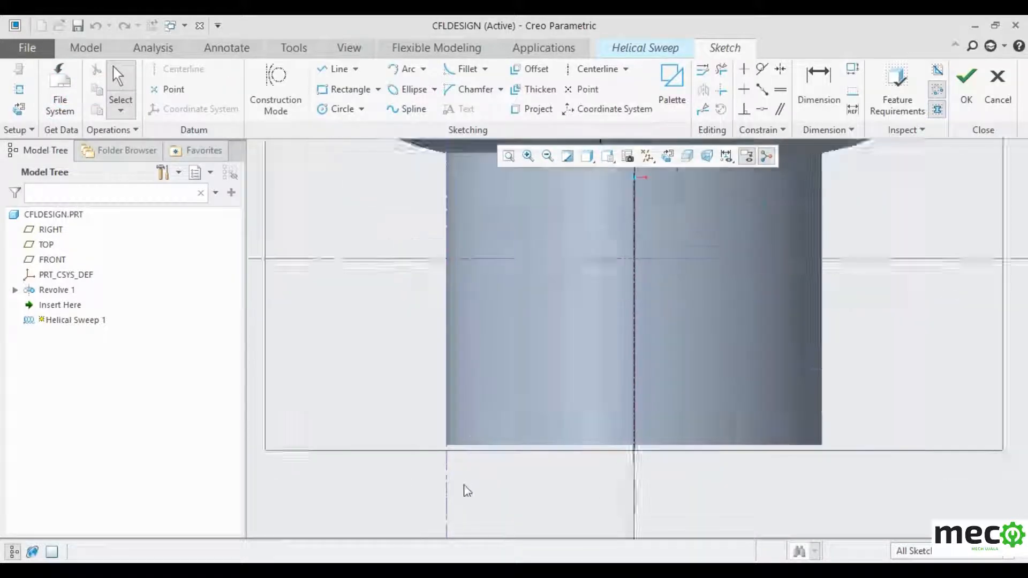
{"action": "left_click", "coordinate": [317, 73]}
{"action": "scroll", "coordinate": [440, 420], "scroll_direction": "up", "scroll_amount": 3}
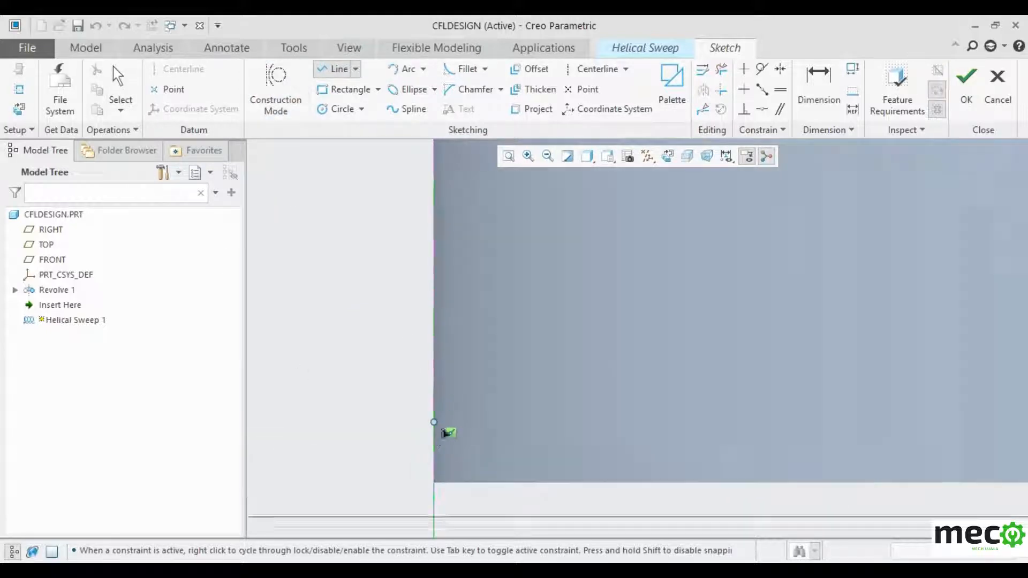
{"action": "left_click", "coordinate": [433, 459]}
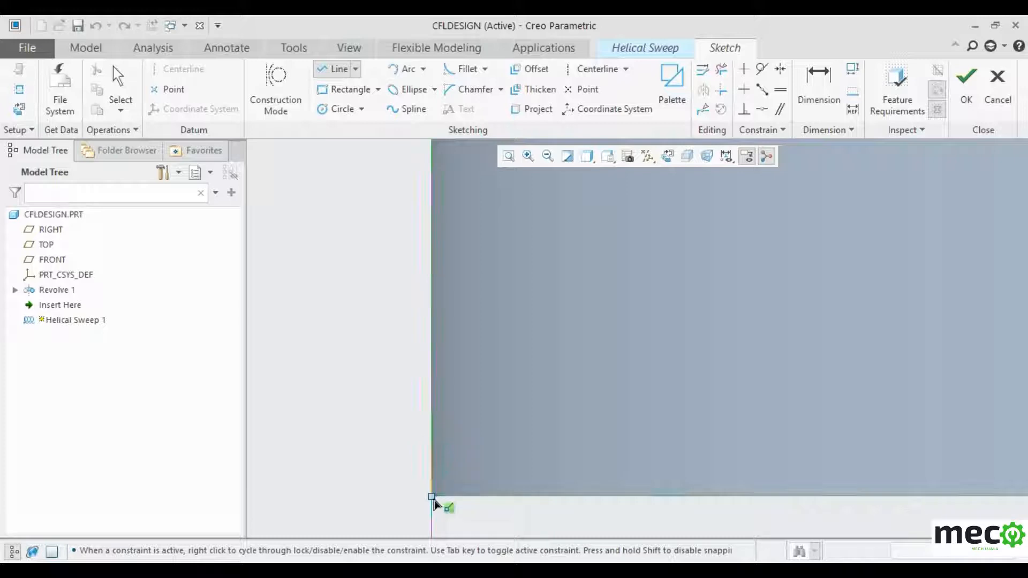
{"action": "left_click", "coordinate": [437, 498]}
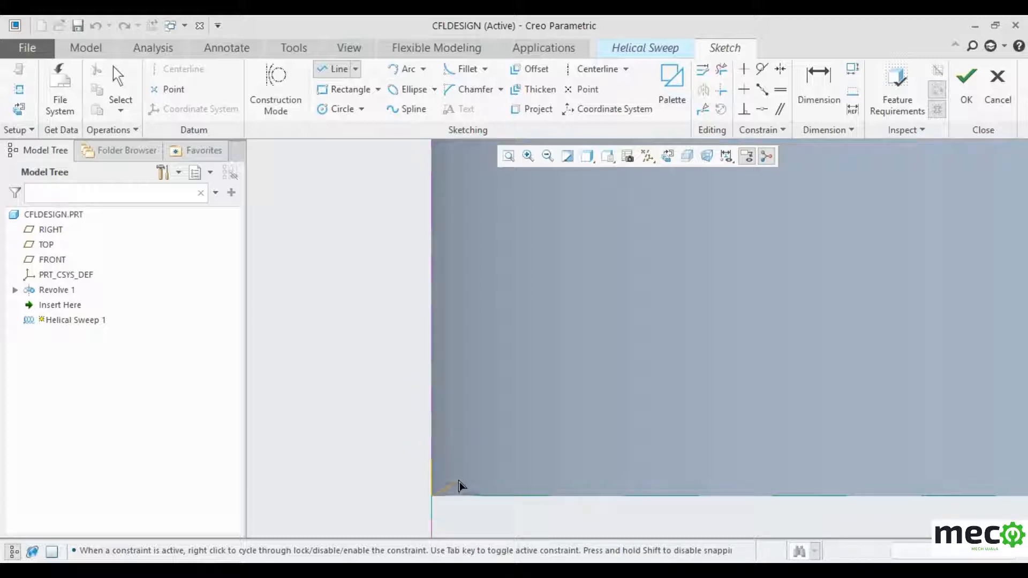
{"action": "middle_click", "coordinate": [460, 481]}
{"action": "left_click", "coordinate": [432, 460]}
{"action": "left_click", "coordinate": [782, 90]}
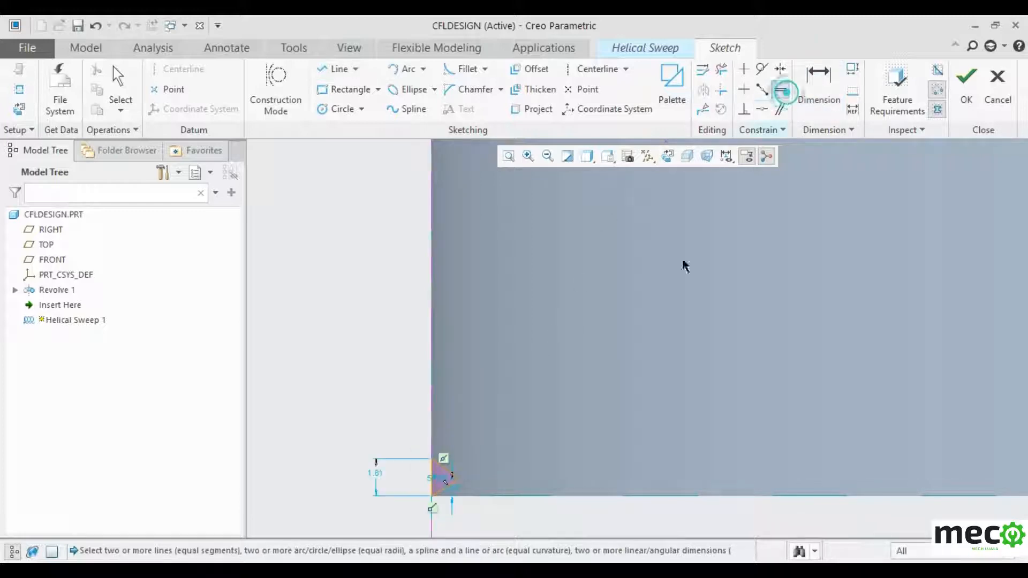
{"action": "scroll", "coordinate": [448, 478], "scroll_direction": "down", "scroll_amount": 3}
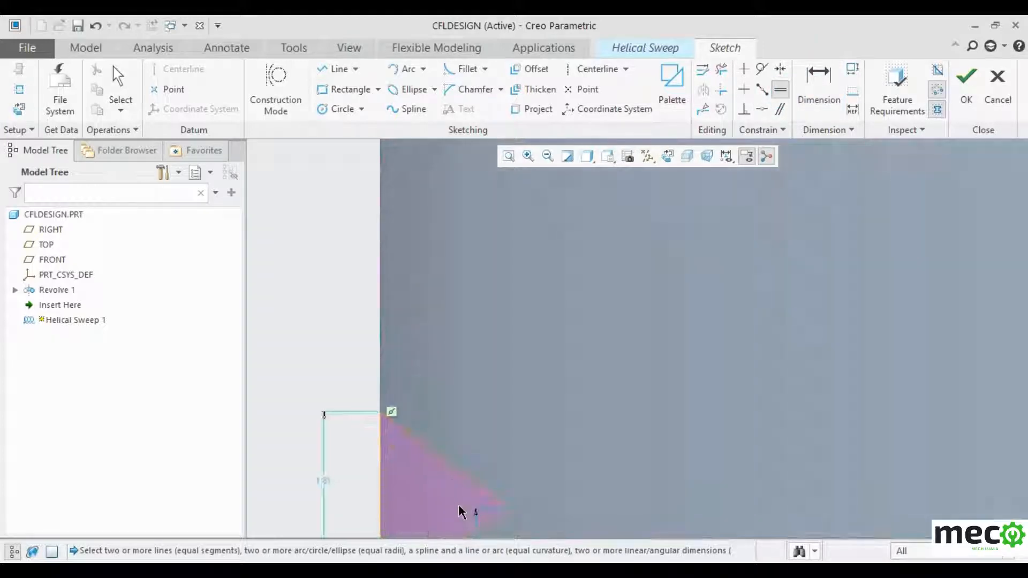
{"action": "left_click", "coordinate": [457, 472]}
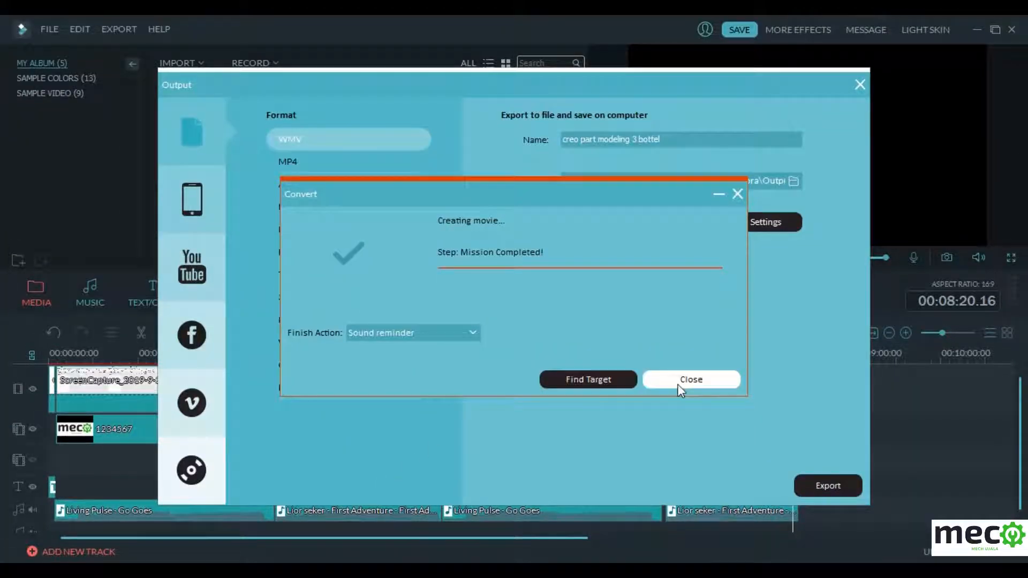
{"action": "left_click", "coordinate": [678, 383]}
{"action": "left_click", "coordinate": [860, 84]}
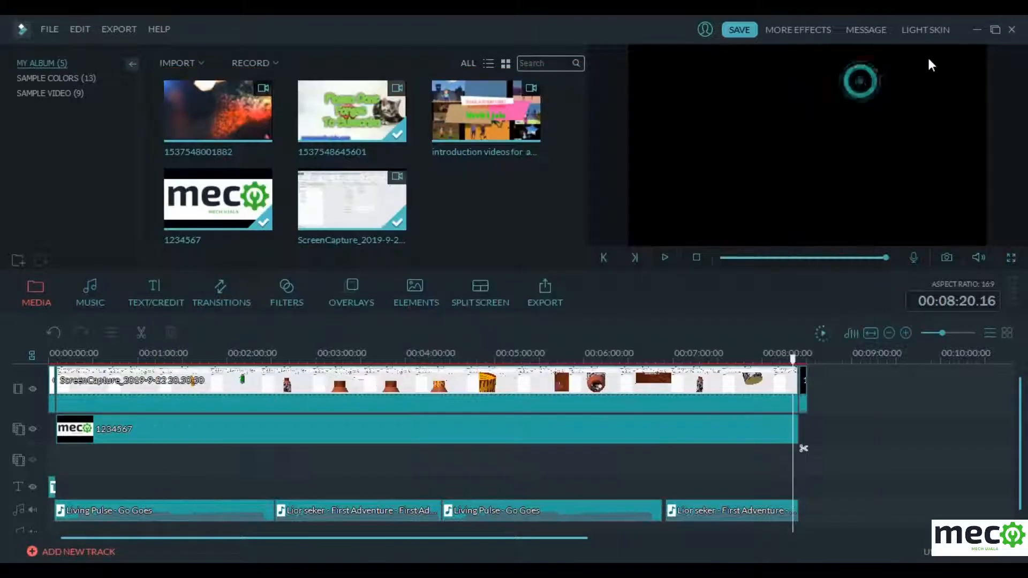
{"action": "left_click", "coordinate": [978, 30]}
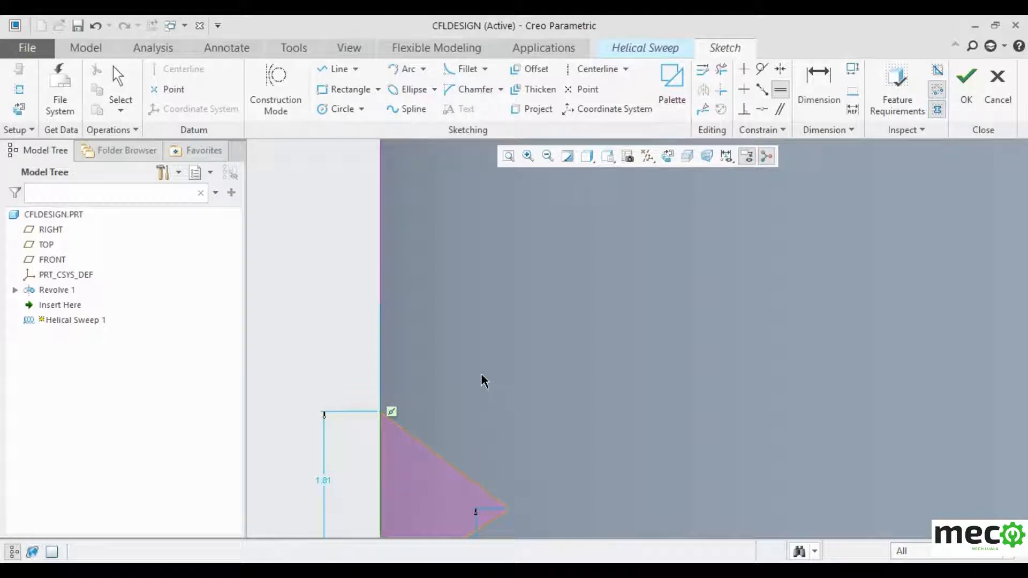
- Constrain the triangle's three sides to be equal in length
{"action": "scroll", "coordinate": [482, 379], "scroll_direction": "up", "scroll_amount": 3}
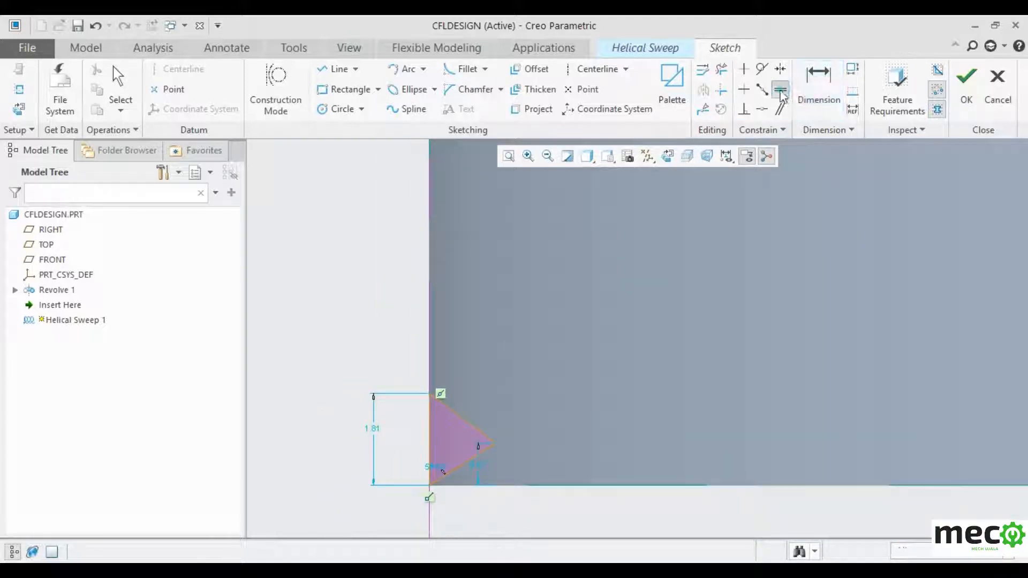
{"action": "left_click", "coordinate": [459, 467]}
{"action": "left_click", "coordinate": [464, 419]}
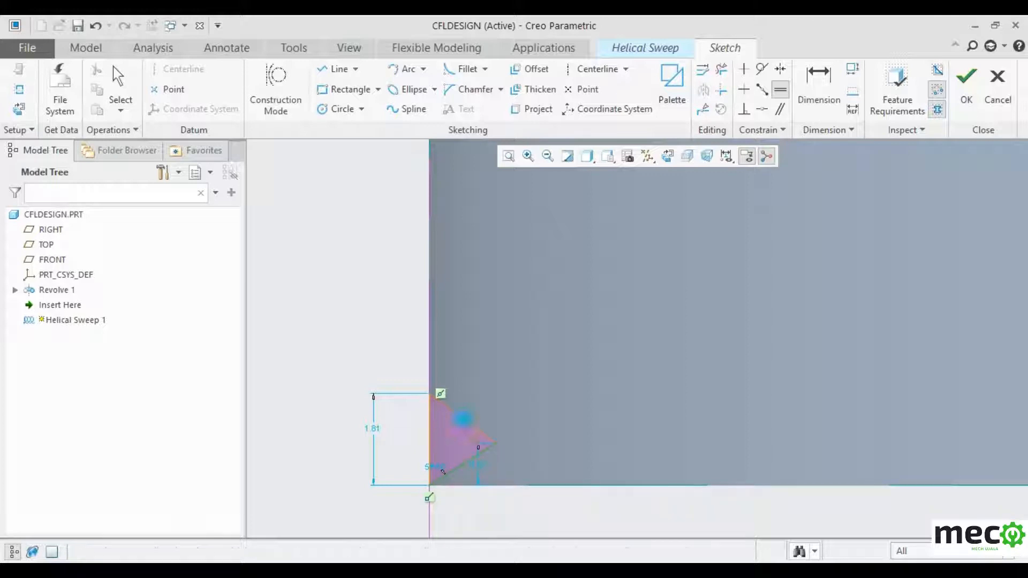
{"action": "left_click", "coordinate": [431, 444]}
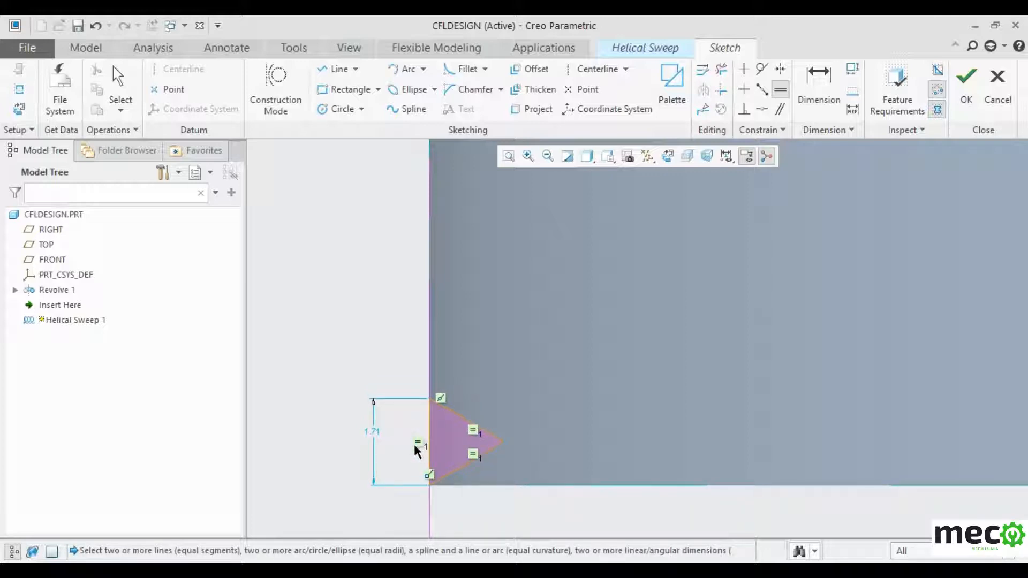
{"action": "scroll", "coordinate": [423, 453], "scroll_direction": "down", "scroll_amount": 5}
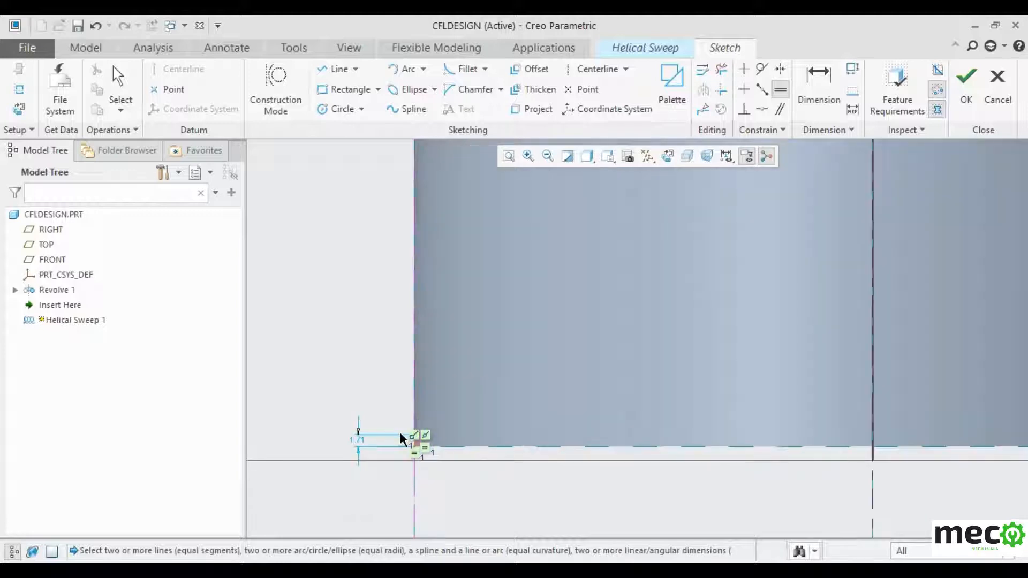
{"action": "scroll", "coordinate": [417, 460], "scroll_direction": "up", "scroll_amount": 5}
- Change the triangle's 1.71 height dimension to 4.00
{"action": "left_click", "coordinate": [330, 297]}
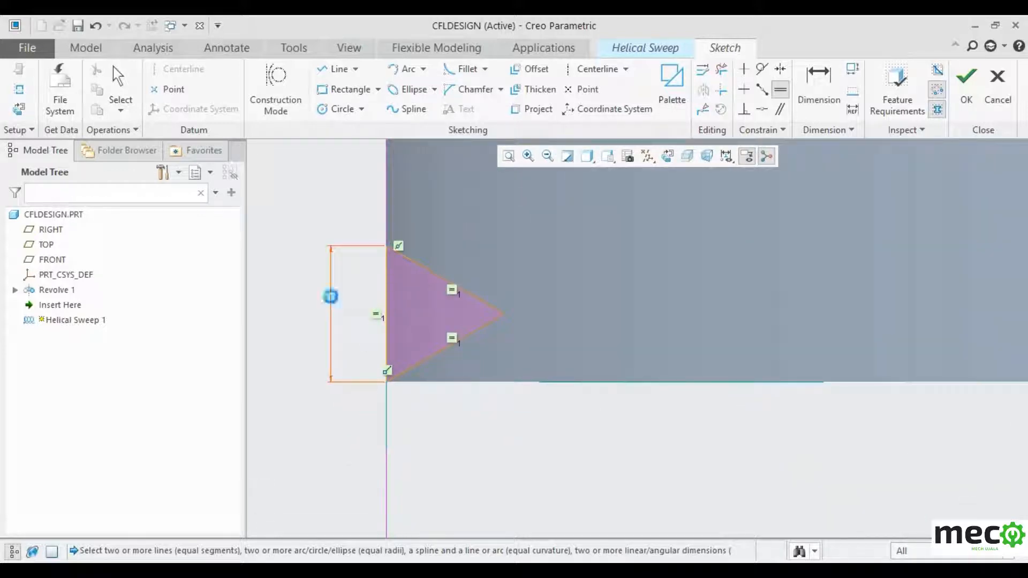
{"action": "left_click", "coordinate": [331, 298]}
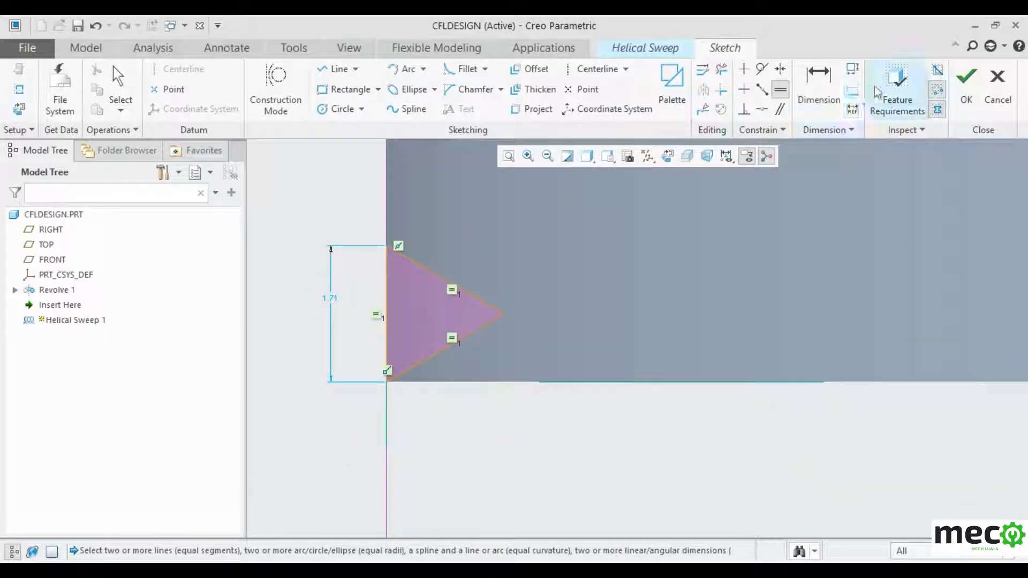
{"action": "left_click", "coordinate": [821, 91]}
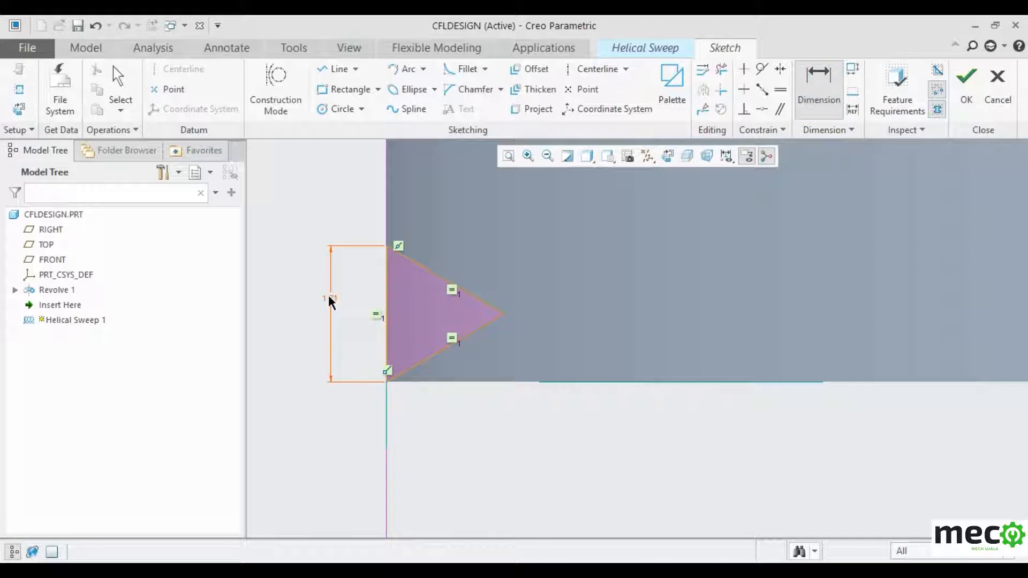
{"action": "double_click", "coordinate": [331, 299]}
{"action": "type", "text": "4"}
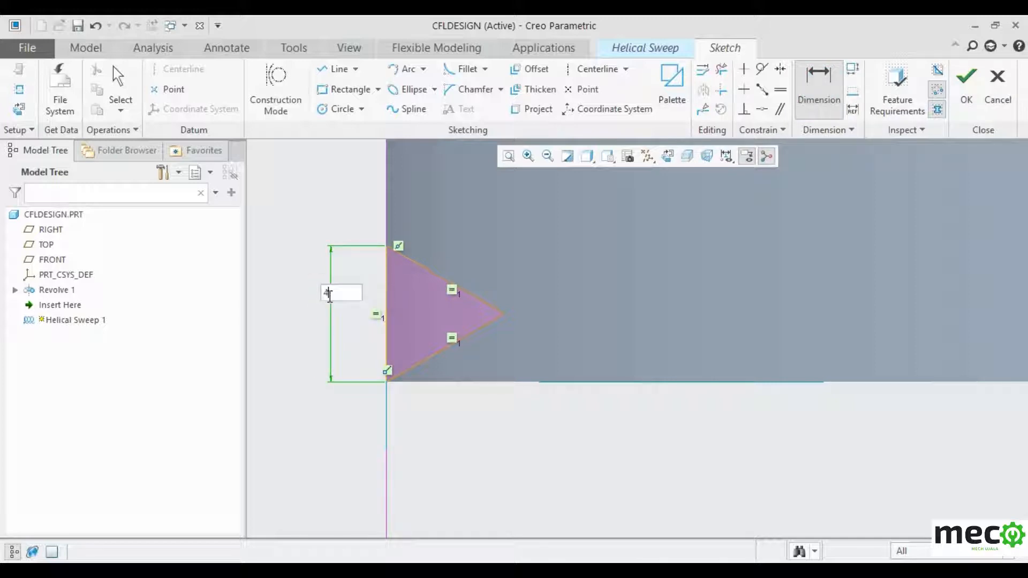
{"action": "key", "text": "Return"}
{"action": "scroll", "coordinate": [513, 487], "scroll_direction": "down", "scroll_amount": 5}
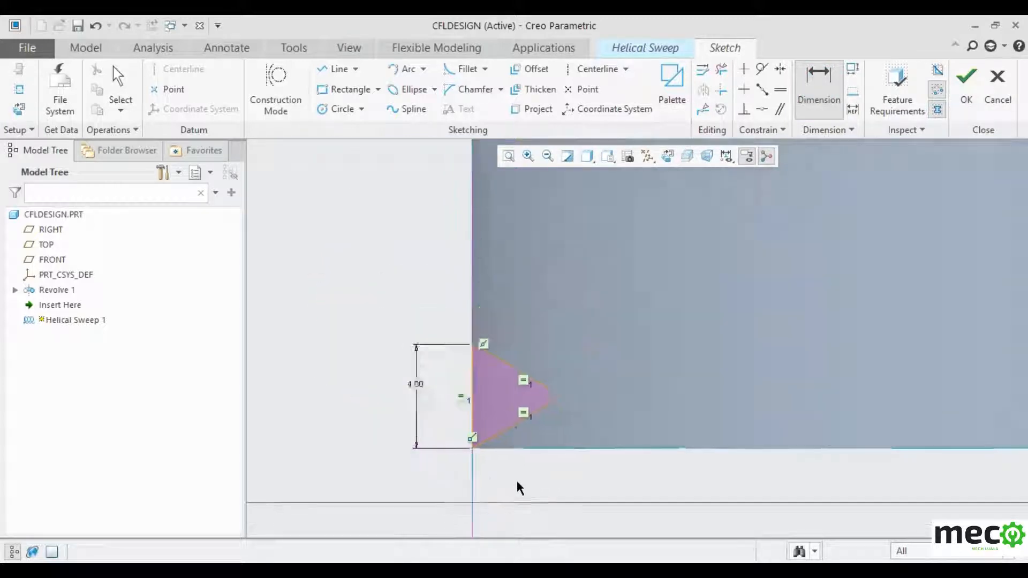
- Accept the thread sketch, flip the sweep to start from the bottom, and set it to remove material
{"action": "left_click", "coordinate": [959, 102]}
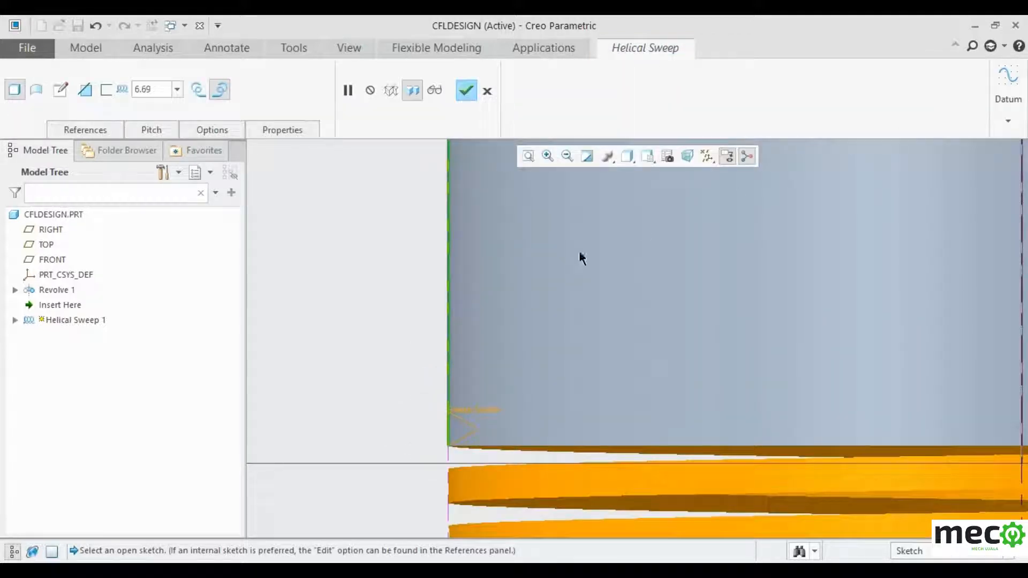
{"action": "scroll", "coordinate": [413, 300], "scroll_direction": "down", "scroll_amount": 5}
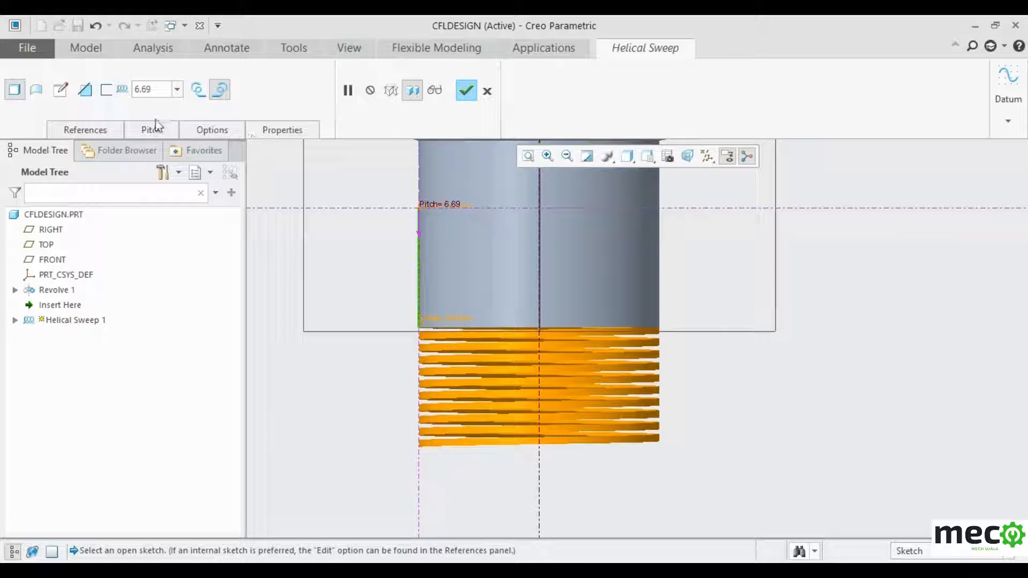
{"action": "left_click", "coordinate": [85, 89]}
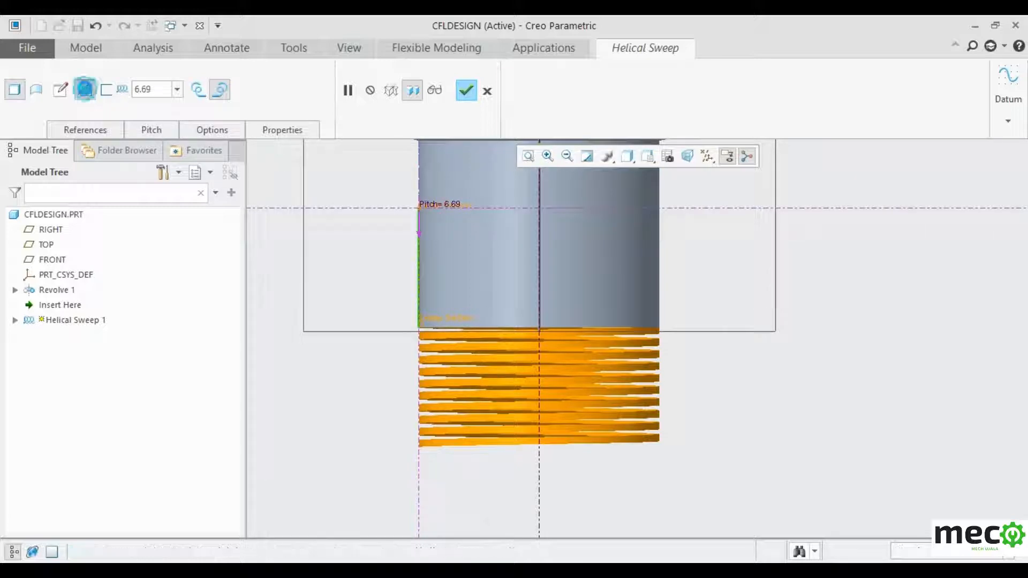
{"action": "left_click", "coordinate": [85, 90]}
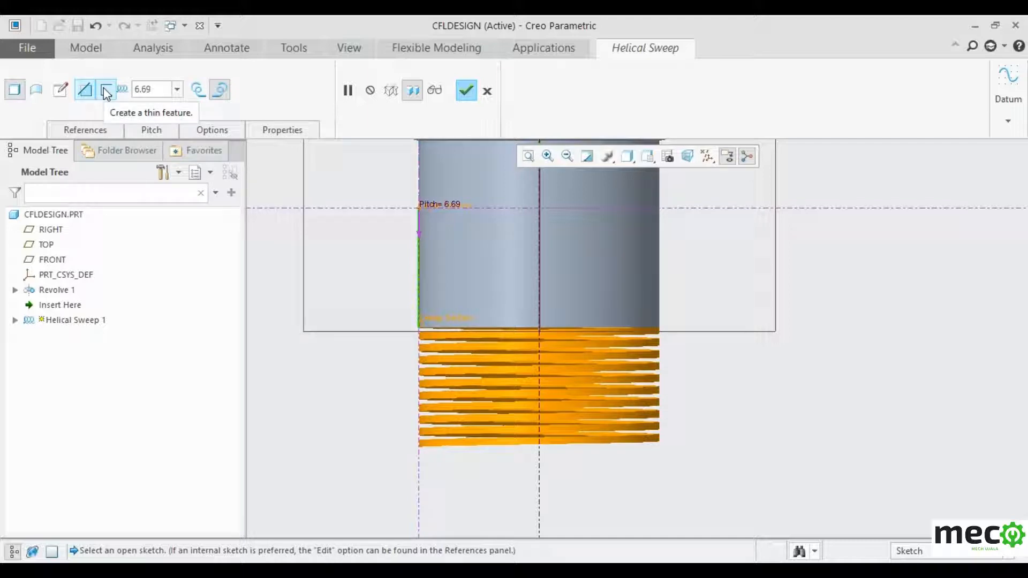
{"action": "scroll", "coordinate": [798, 223], "scroll_direction": "down", "scroll_amount": 2}
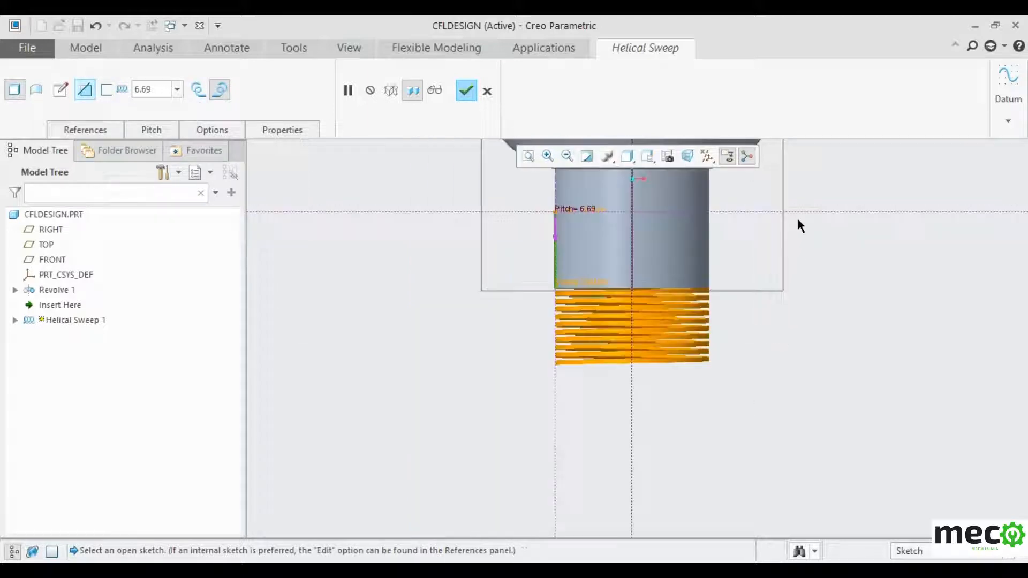
{"action": "scroll", "coordinate": [748, 262], "scroll_direction": "up", "scroll_amount": 1}
{"action": "left_click", "coordinate": [505, 228]}
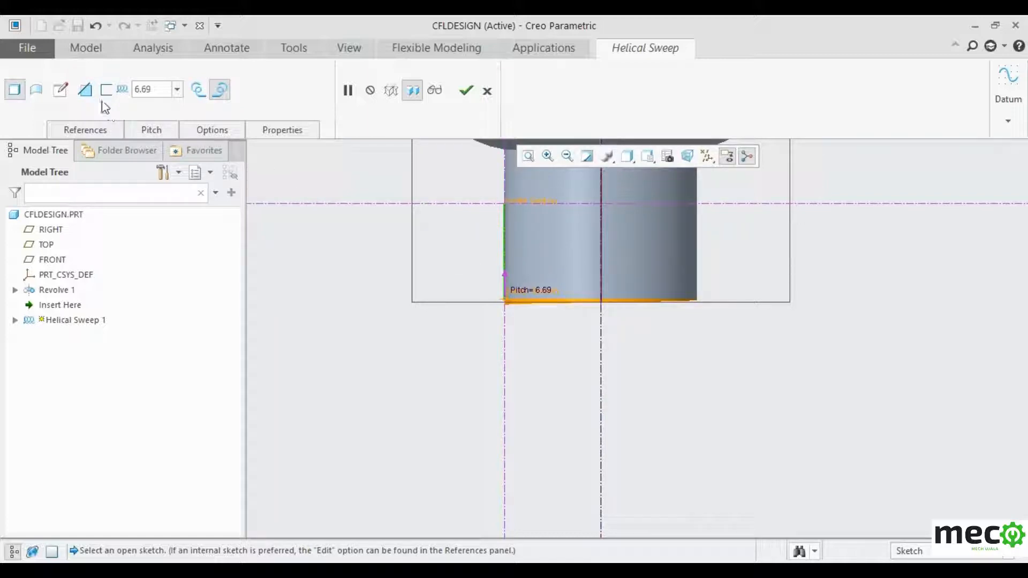
{"action": "left_click", "coordinate": [84, 94]}
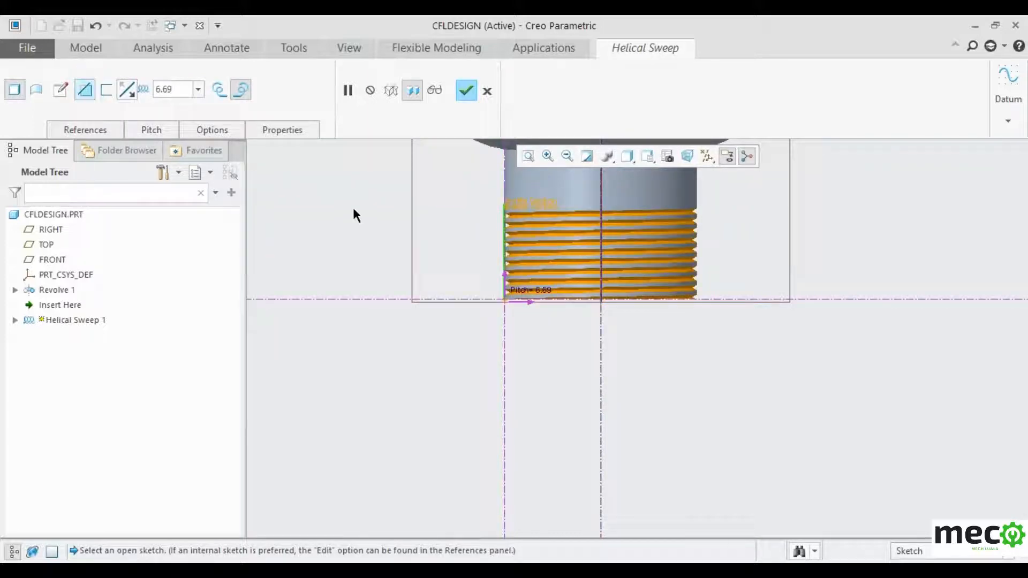
- Try pitches 8 and 10, settle on 6.00, and complete the helical thread cut
{"action": "scroll", "coordinate": [377, 416], "scroll_direction": "up", "scroll_amount": 2}
{"action": "scroll", "coordinate": [494, 301], "scroll_direction": "down", "scroll_amount": 5}
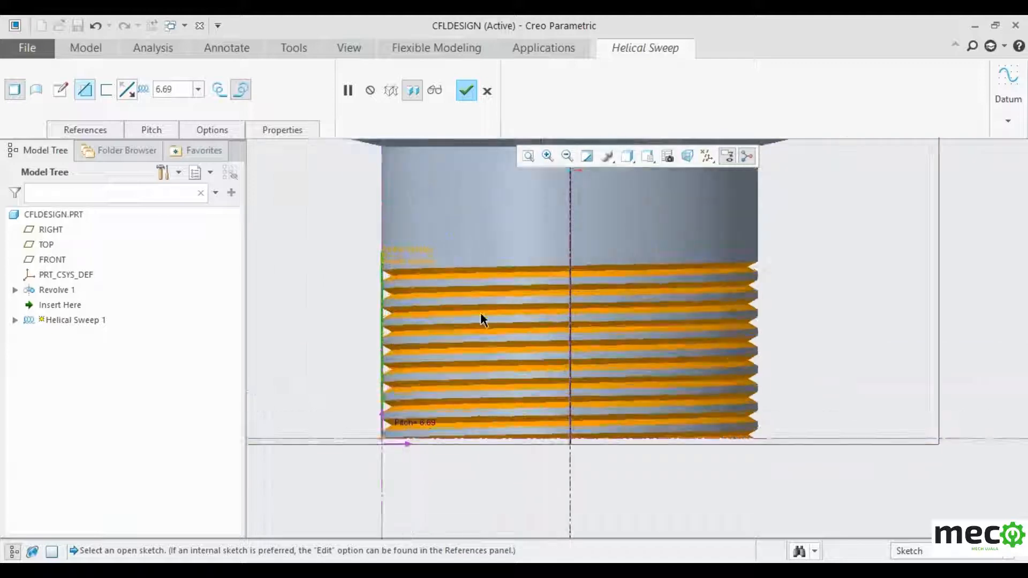
{"action": "double_click", "coordinate": [173, 90]}
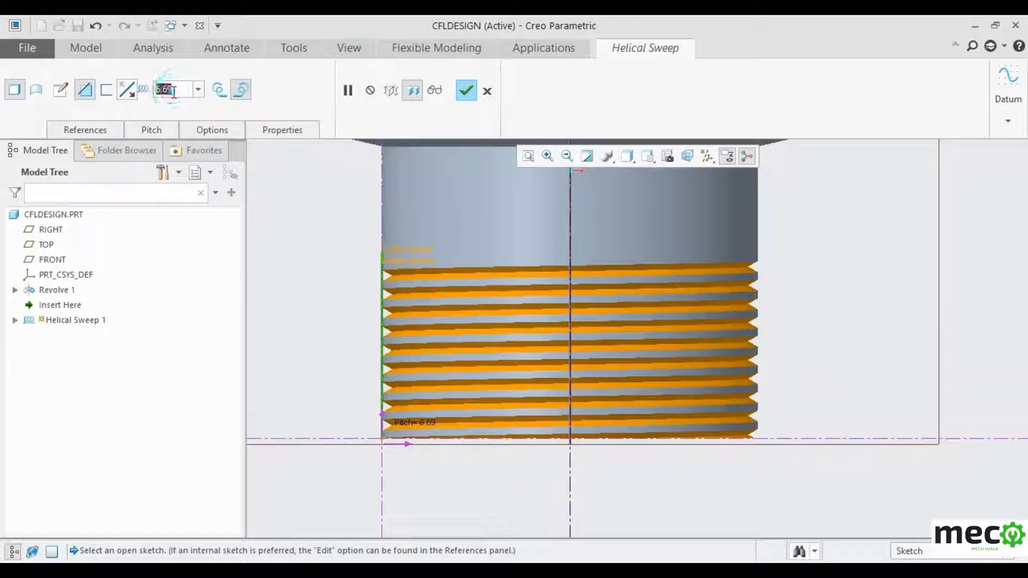
{"action": "type", "text": "8"}
{"action": "key", "text": "Return"}
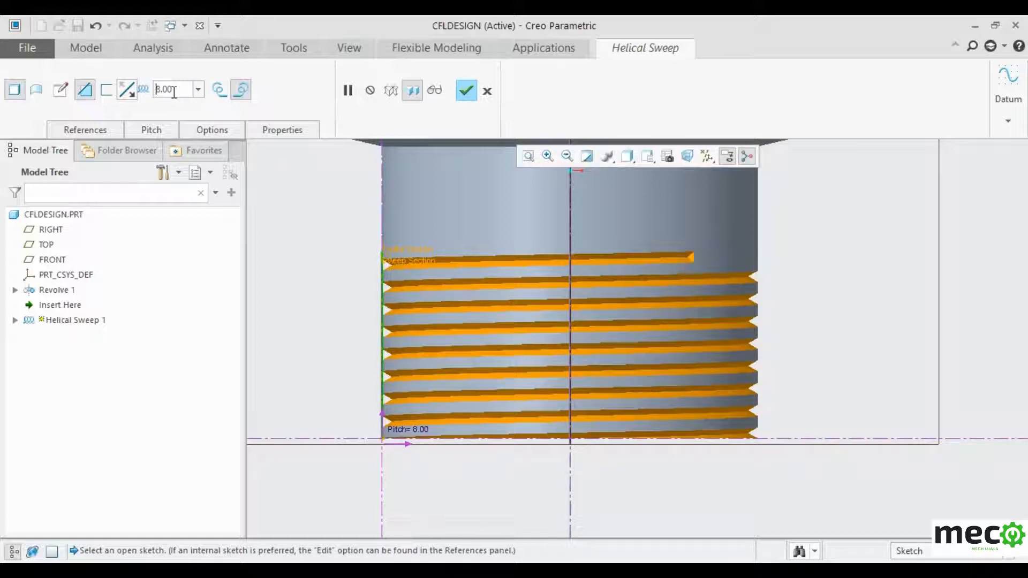
{"action": "key", "text": "BackSpace"}
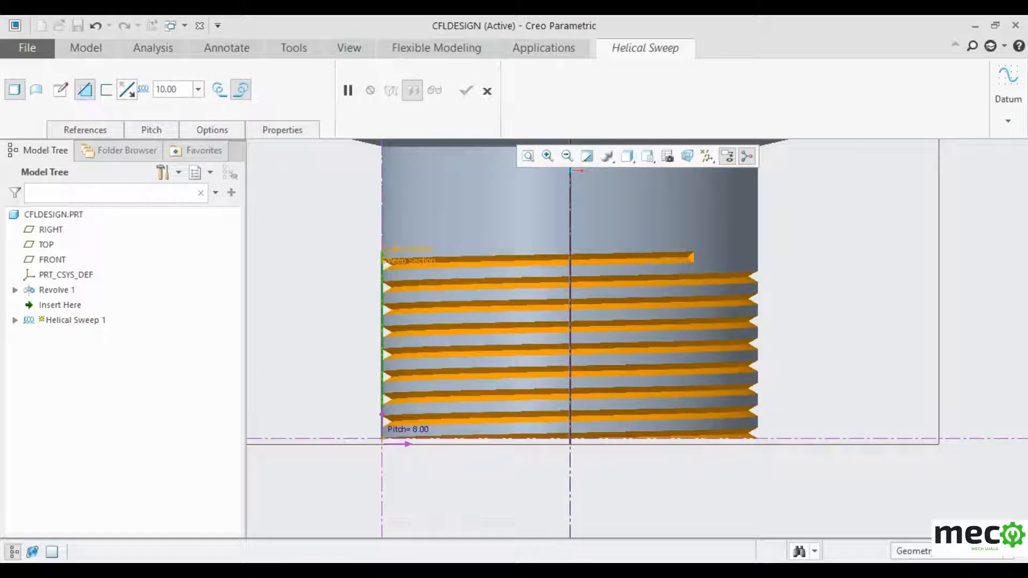
{"action": "type", "text": "10"}
{"action": "key", "text": "Return"}
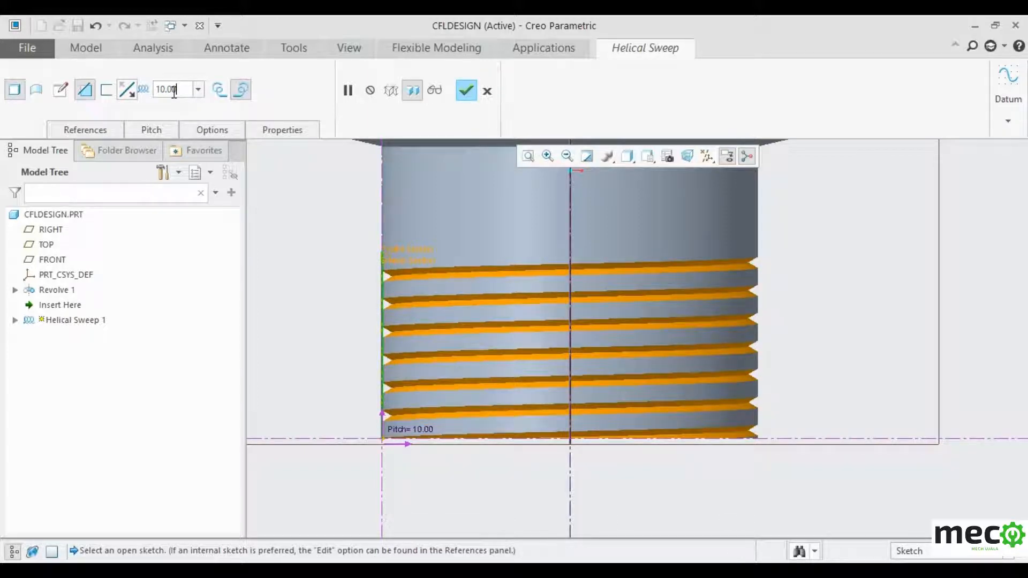
{"action": "key", "text": "BackSpace"}
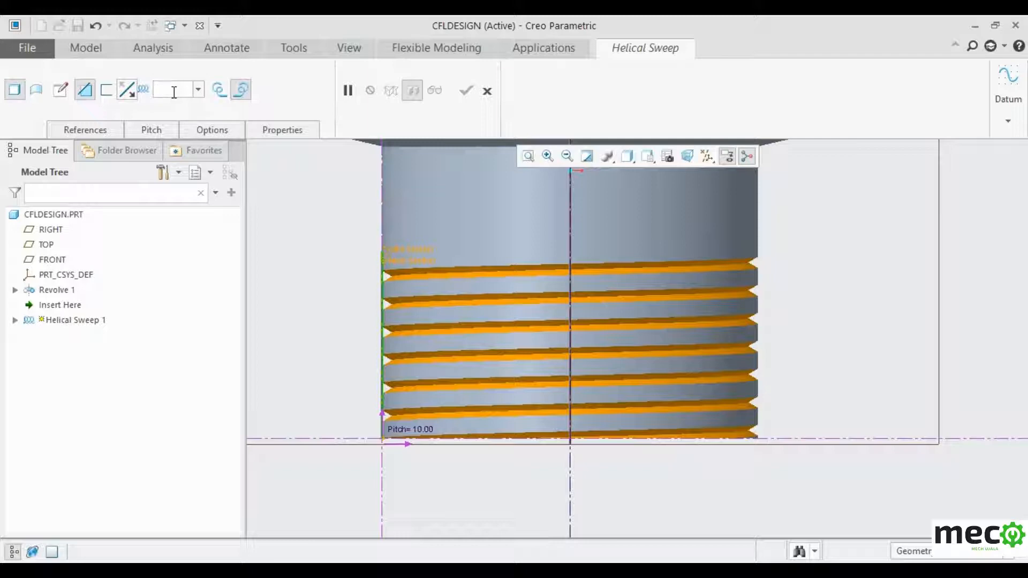
{"action": "type", "text": "6"}
{"action": "key", "text": "Return"}
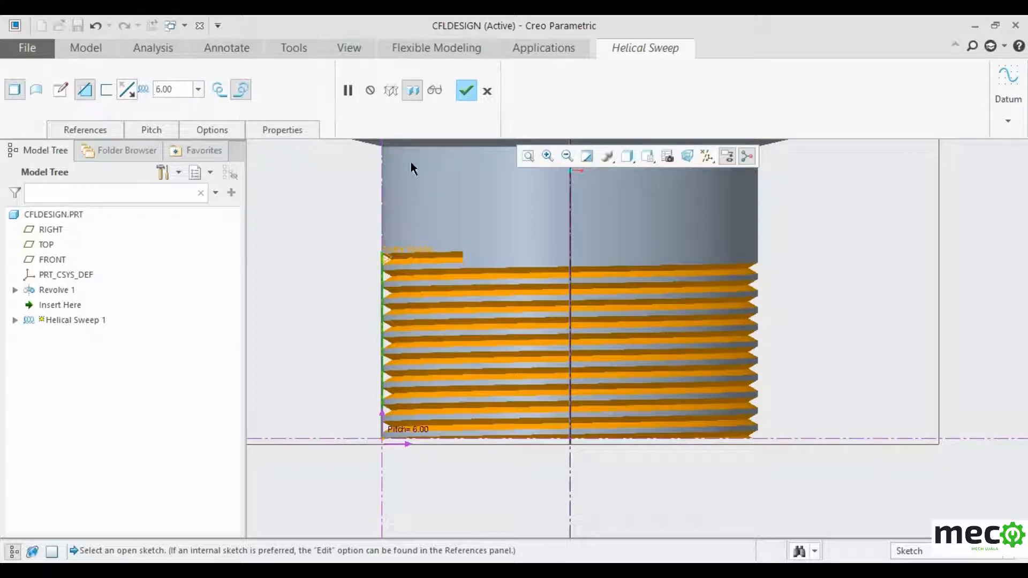
{"action": "scroll", "coordinate": [610, 291], "scroll_direction": "down", "scroll_amount": 4}
{"action": "scroll", "coordinate": [610, 291], "scroll_direction": "up", "scroll_amount": 2}
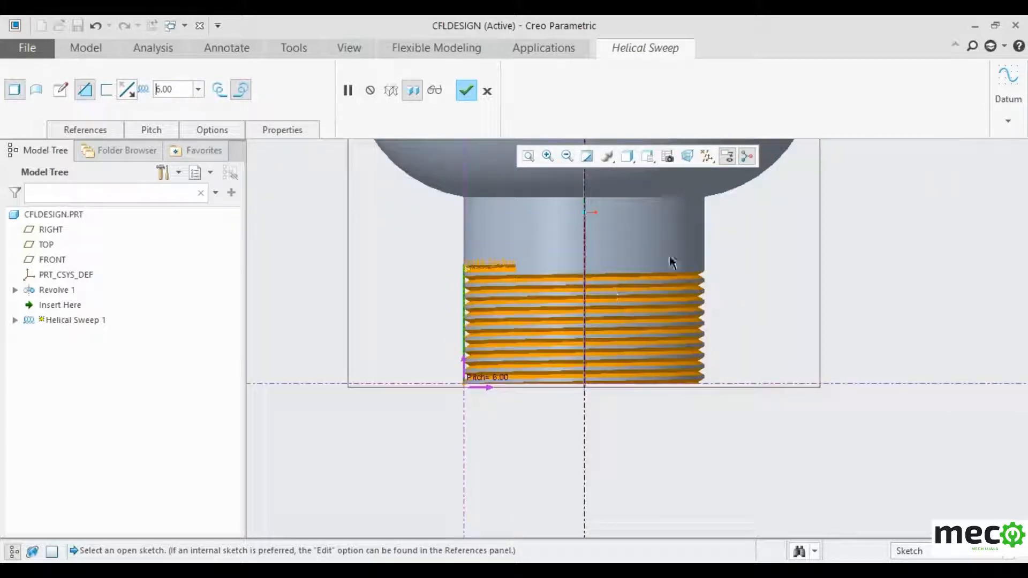
{"action": "left_click", "coordinate": [465, 92]}
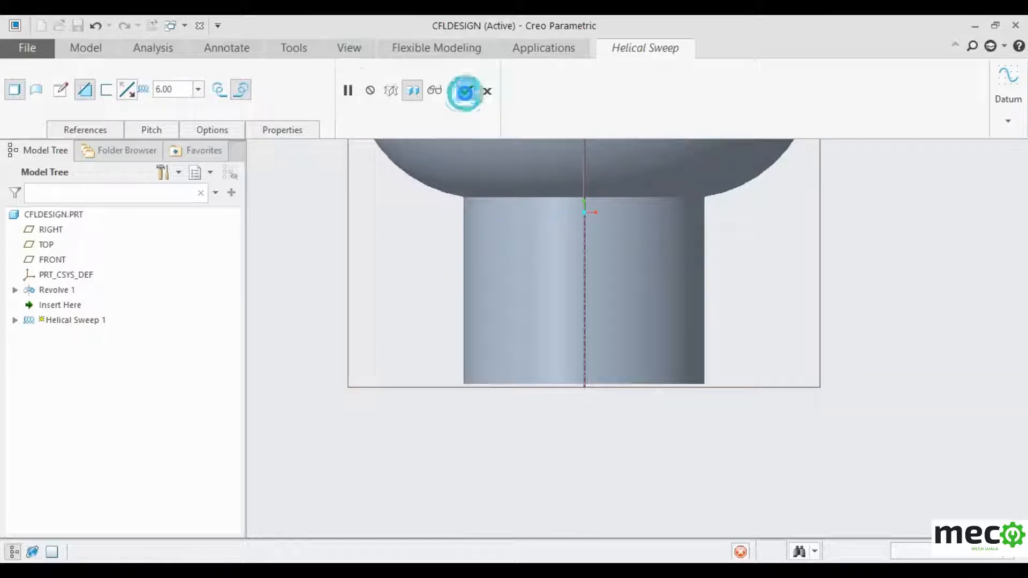
{"action": "left_click", "coordinate": [914, 349]}
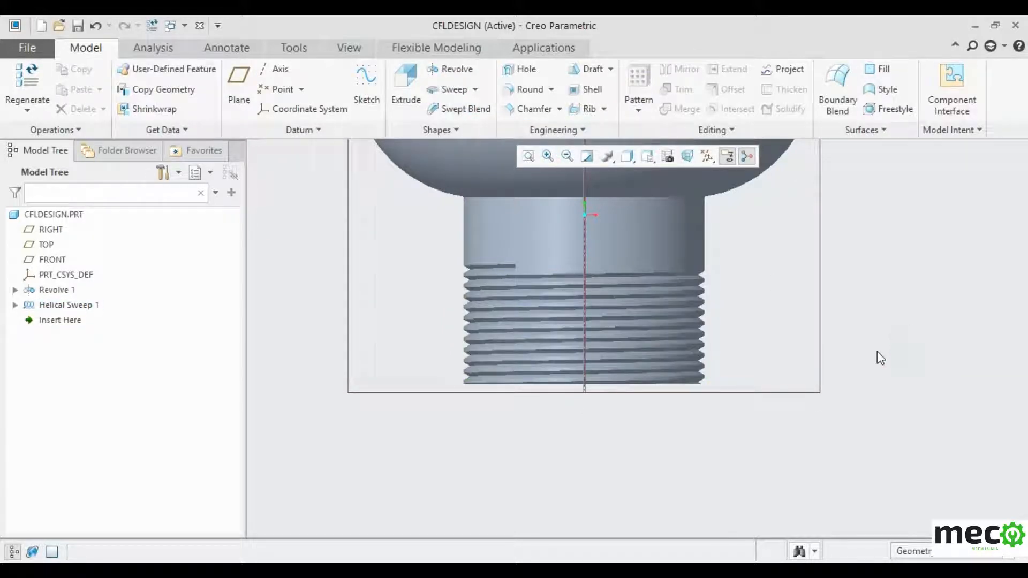
- Start a new sketch on the RIGHT datum plane and orient it flat to the view
{"action": "middle_click_drag", "start_coordinate": [878, 358], "coordinate": [882, 137]}
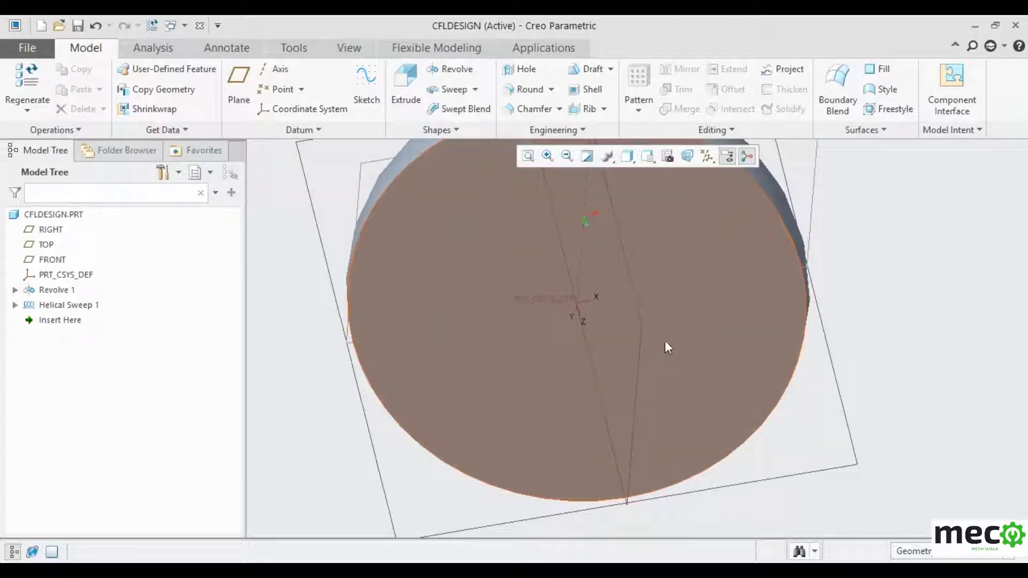
{"action": "scroll", "coordinate": [792, 460], "scroll_direction": "up", "scroll_amount": 3}
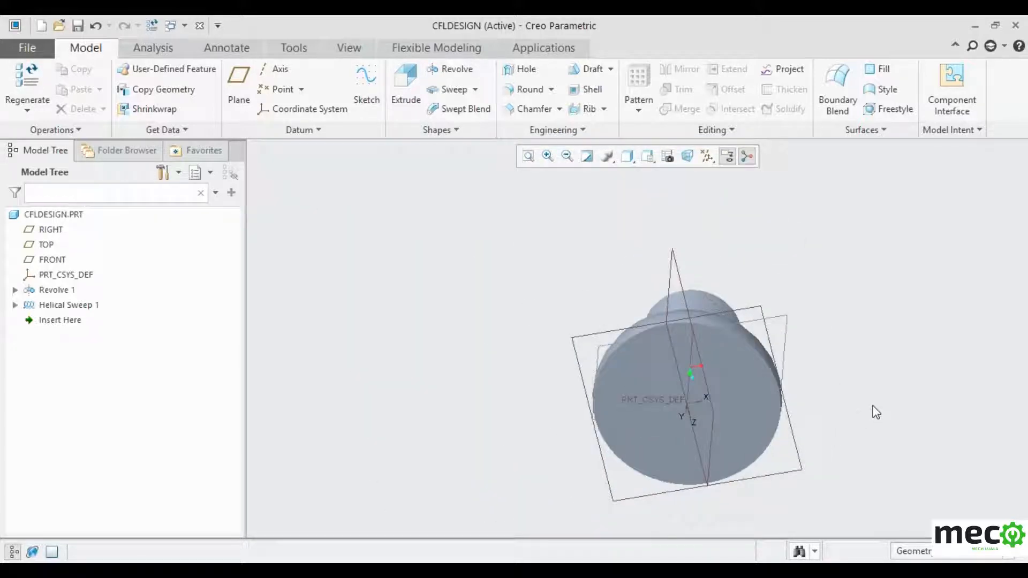
{"action": "left_click", "coordinate": [671, 288]}
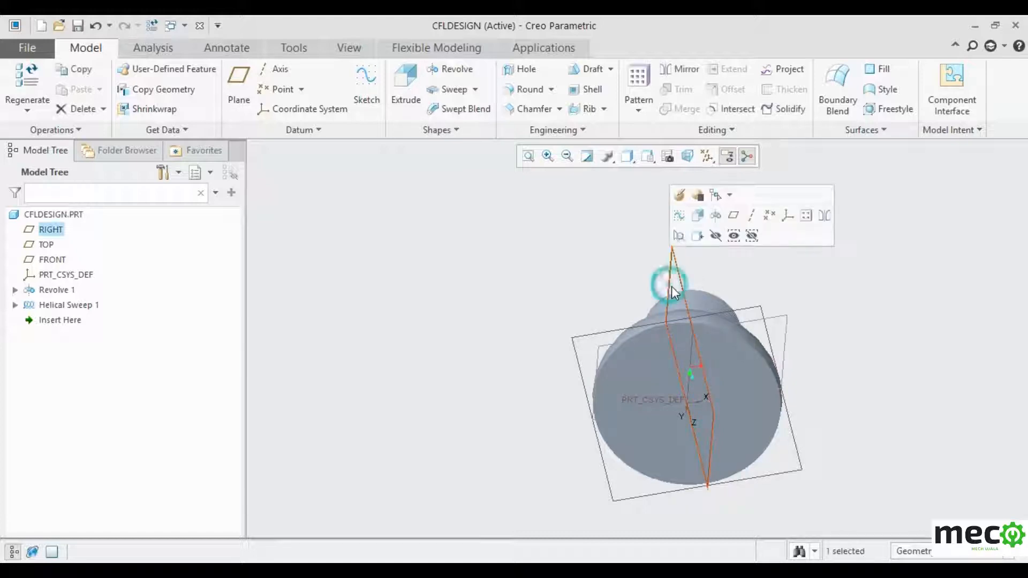
{"action": "left_click", "coordinate": [365, 88]}
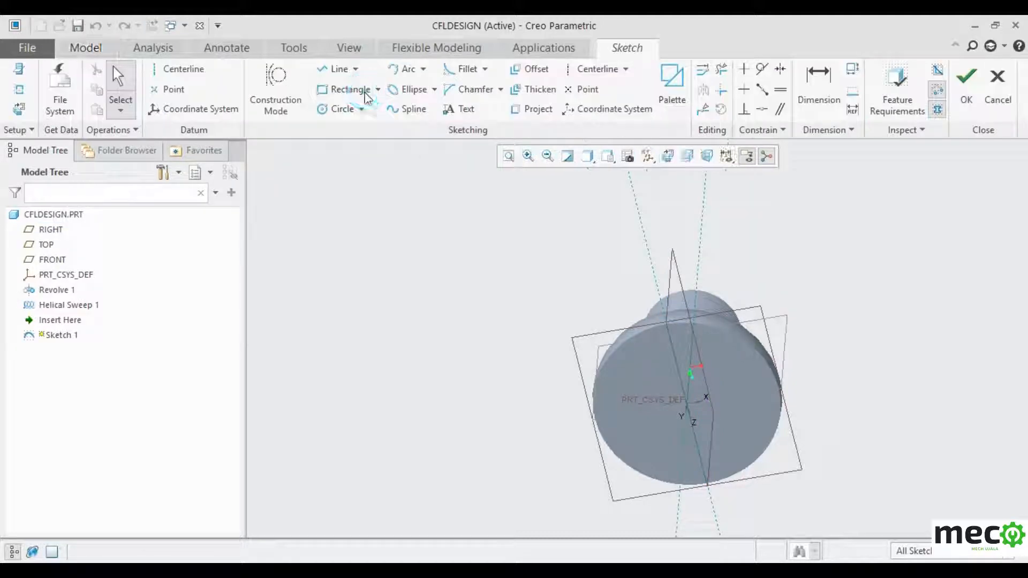
{"action": "left_click", "coordinate": [666, 156]}
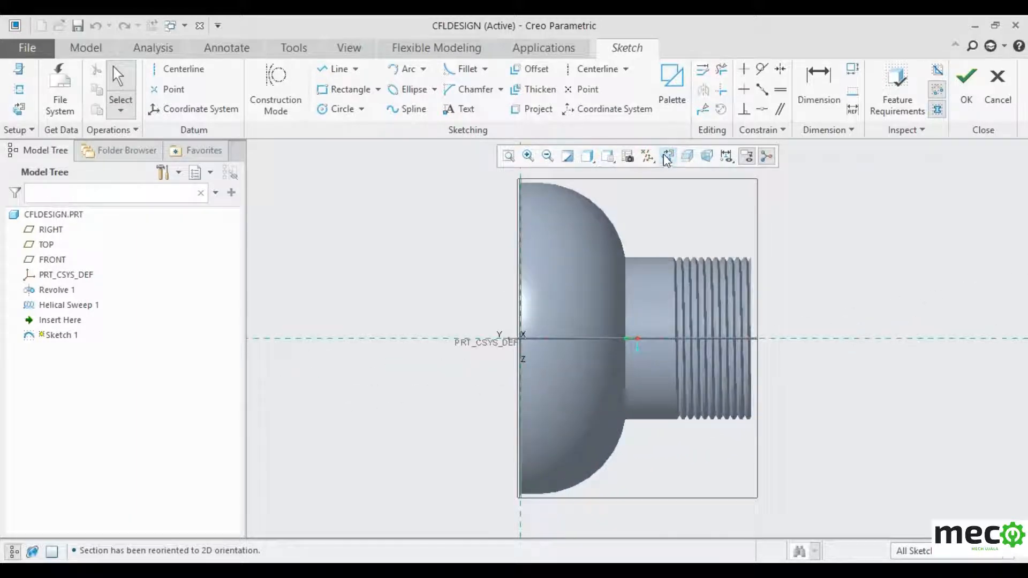
{"action": "scroll", "coordinate": [959, 310], "scroll_direction": "down", "scroll_amount": 4}
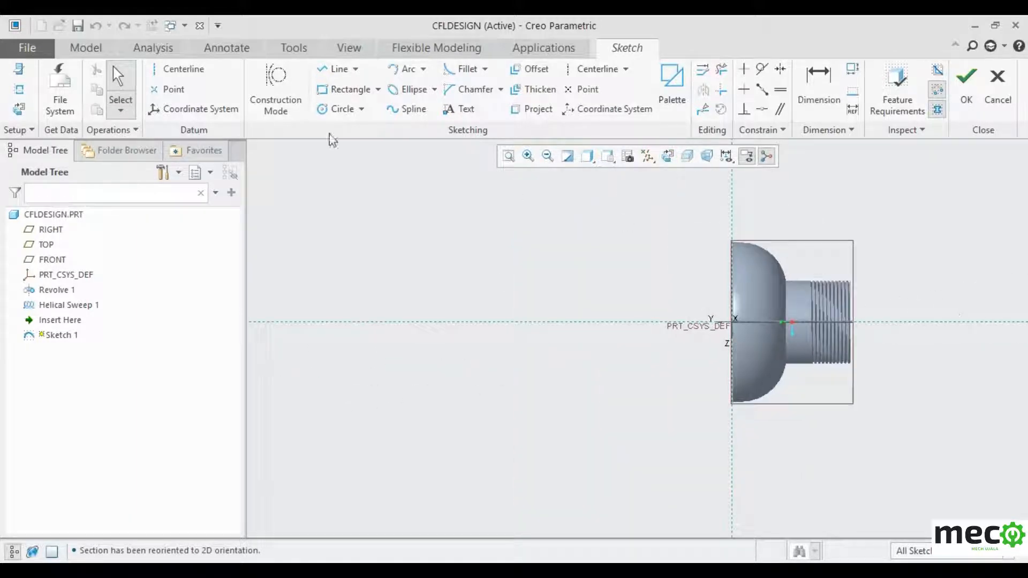
- Draw upper and lower horizontal lines from the vertical reference out to the left
{"action": "left_click", "coordinate": [335, 68]}
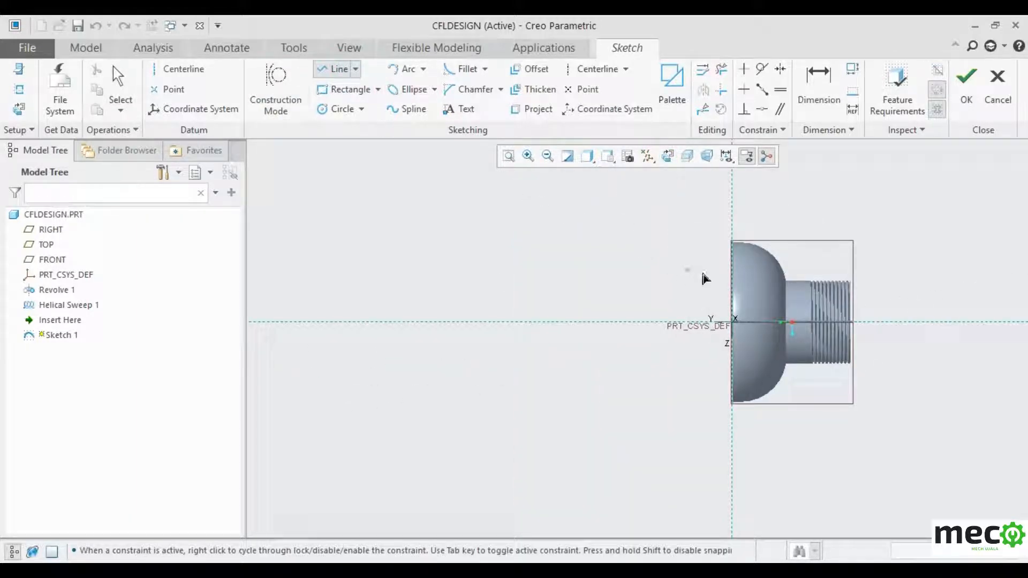
{"action": "left_click", "coordinate": [730, 277]}
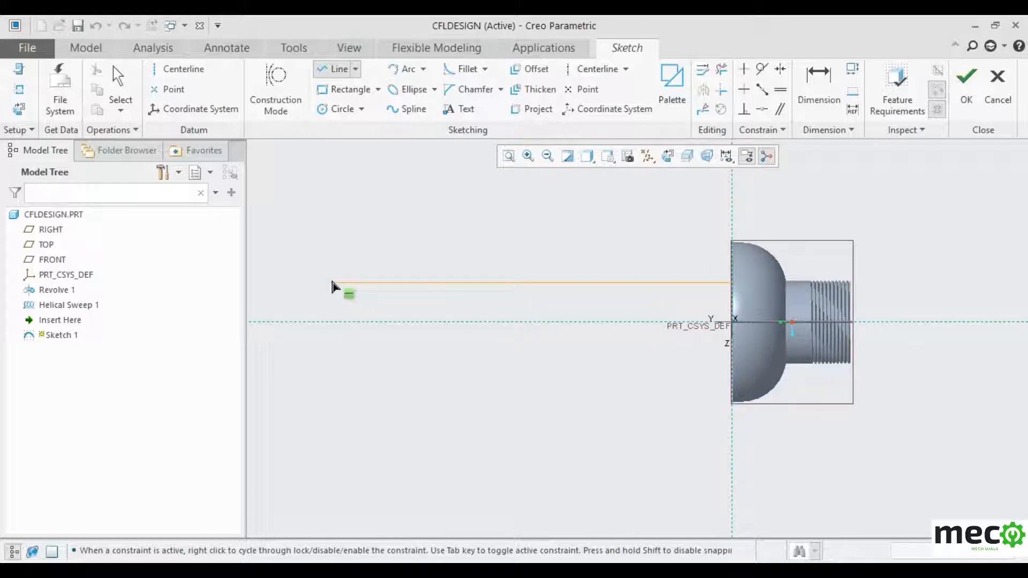
{"action": "left_click", "coordinate": [333, 282]}
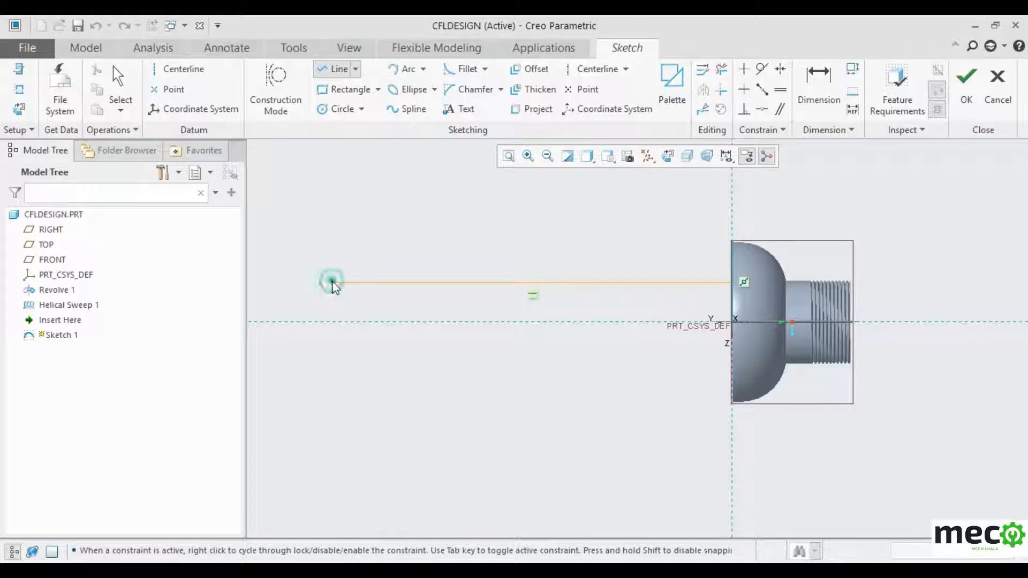
{"action": "middle_click", "coordinate": [328, 347]}
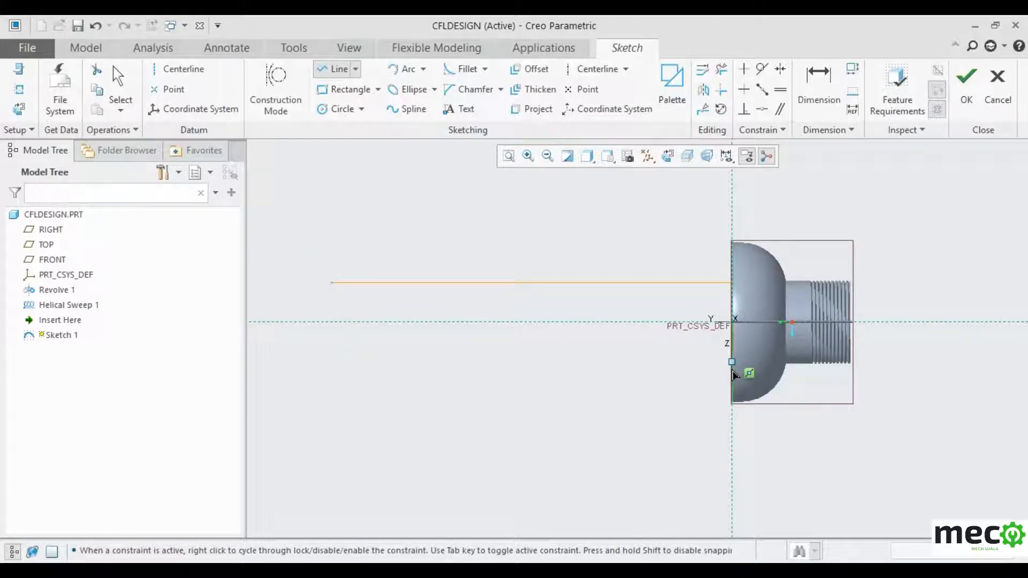
{"action": "left_click", "coordinate": [731, 362]}
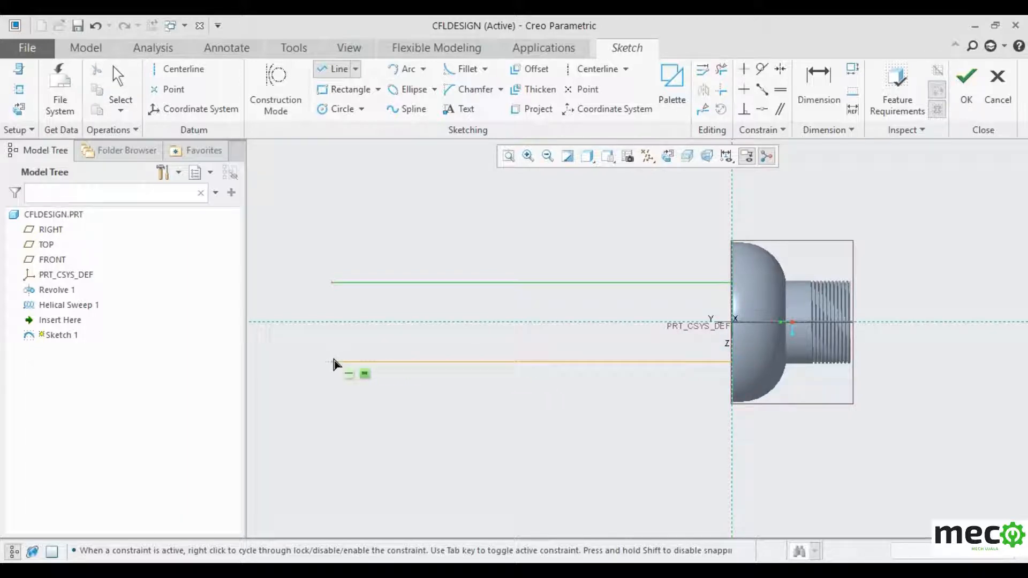
{"action": "left_click", "coordinate": [332, 362]}
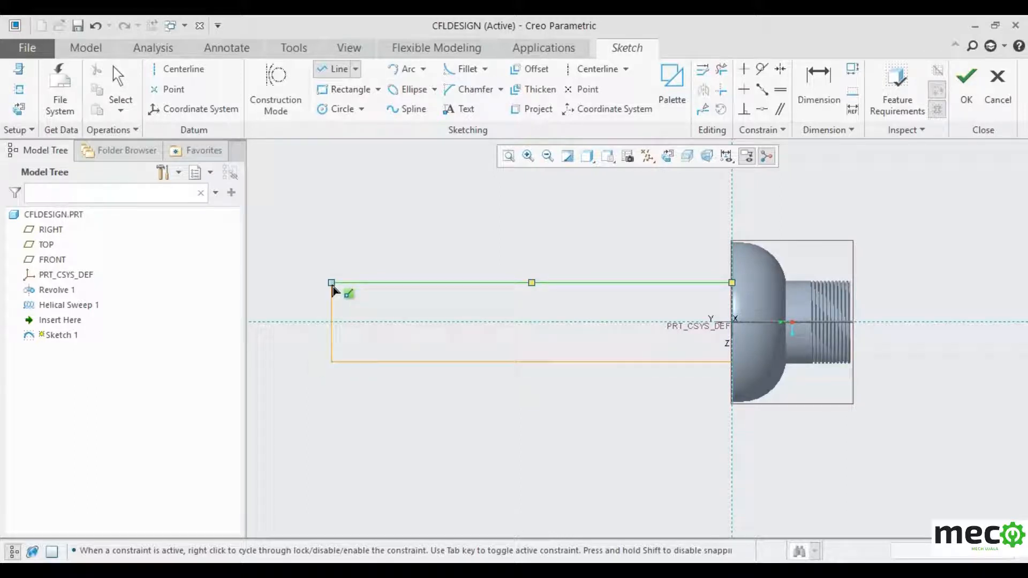
{"action": "middle_click", "coordinate": [320, 323]}
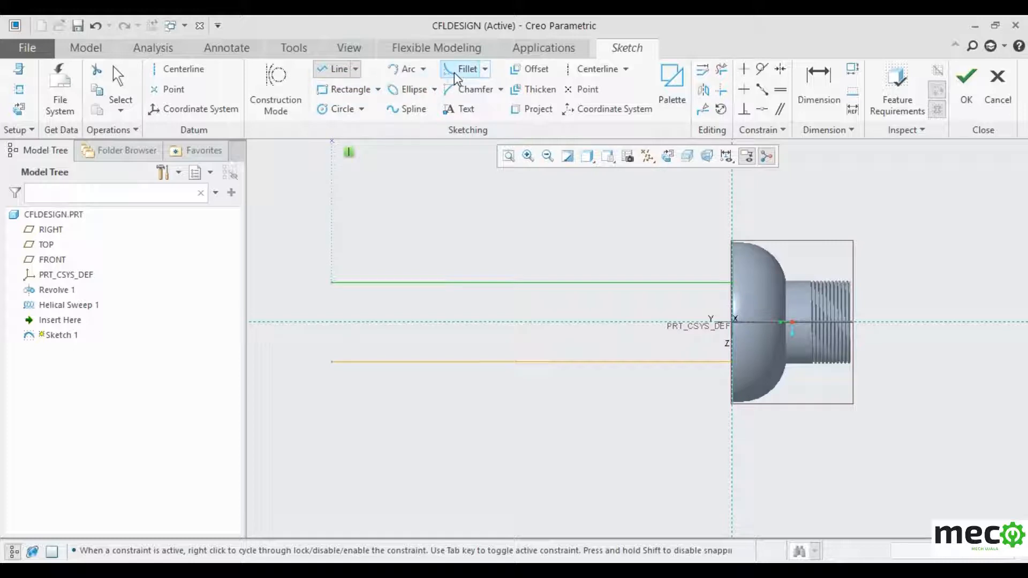
- Join the lines' left ends with a tangent arc, set the length to 600, and finish the sketch
{"action": "left_click", "coordinate": [405, 71]}
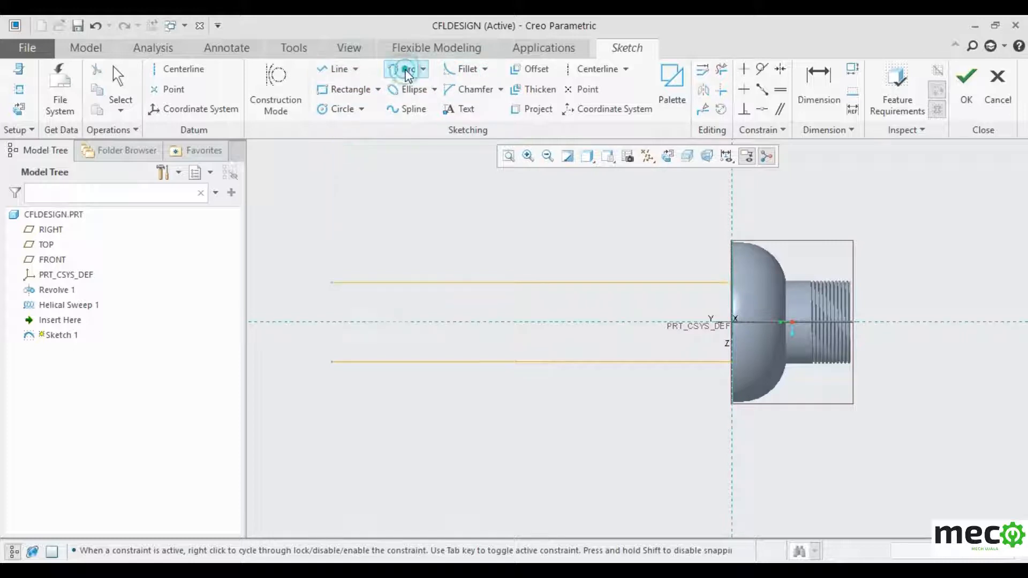
{"action": "left_click", "coordinate": [332, 284]}
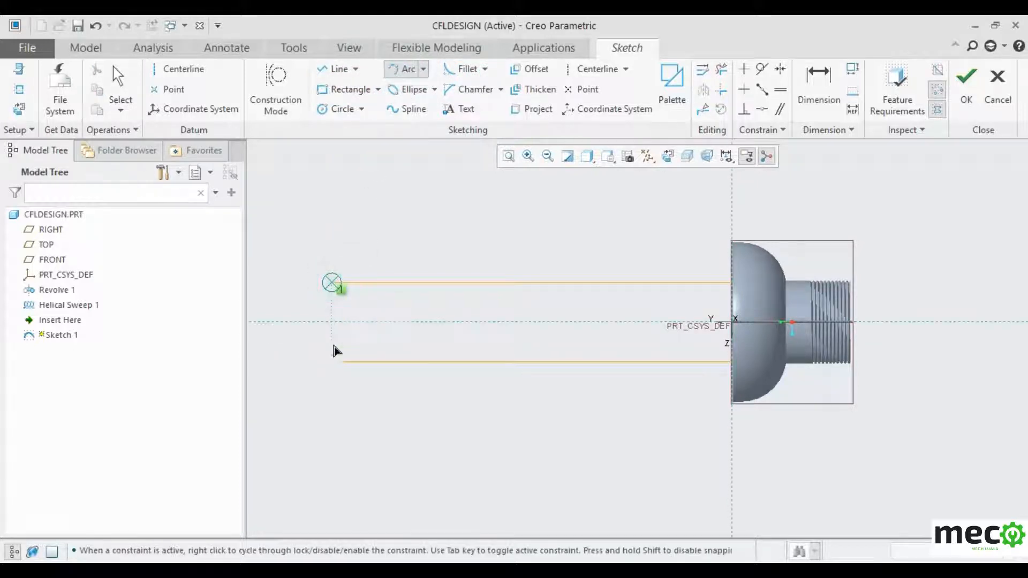
{"action": "left_click", "coordinate": [333, 362]}
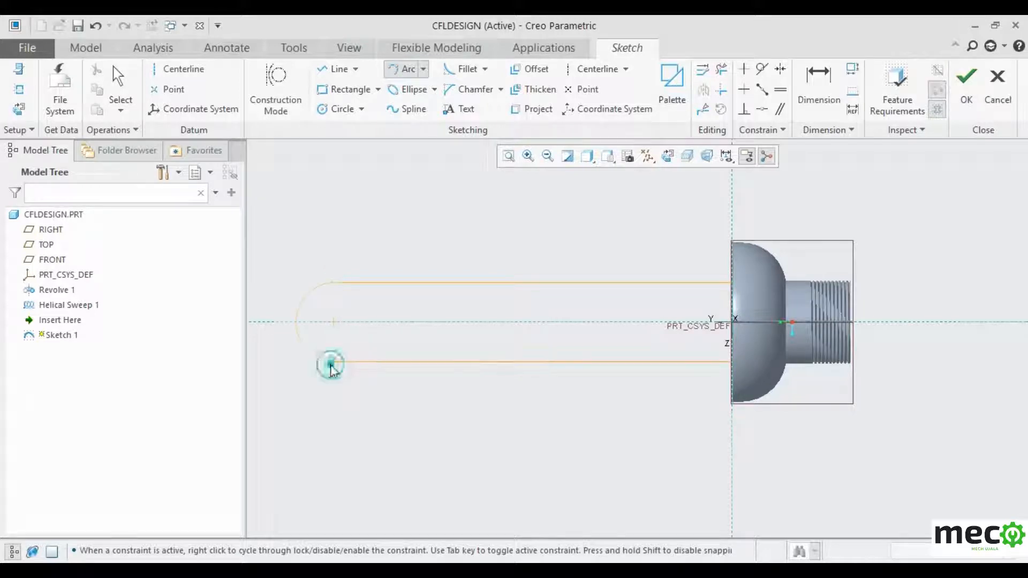
{"action": "left_click", "coordinate": [291, 331]}
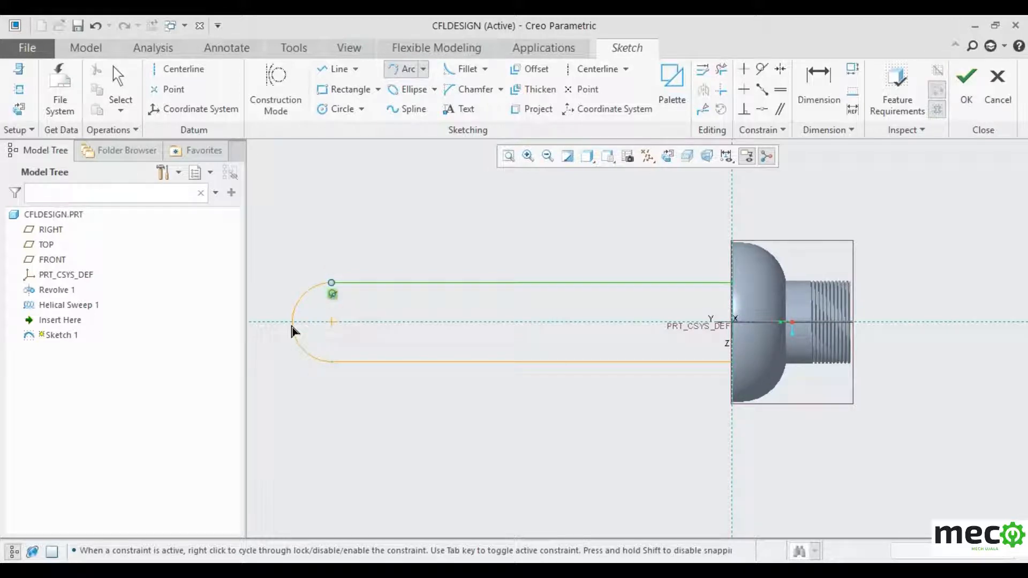
{"action": "middle_click", "coordinate": [587, 224]}
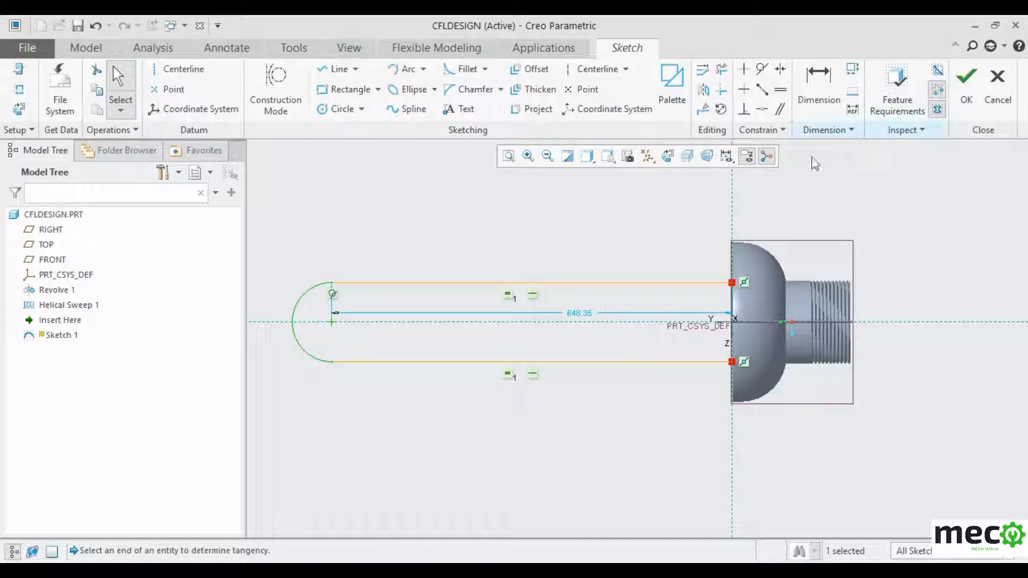
{"action": "double_click", "coordinate": [588, 319]}
{"action": "type", "text": "6"}
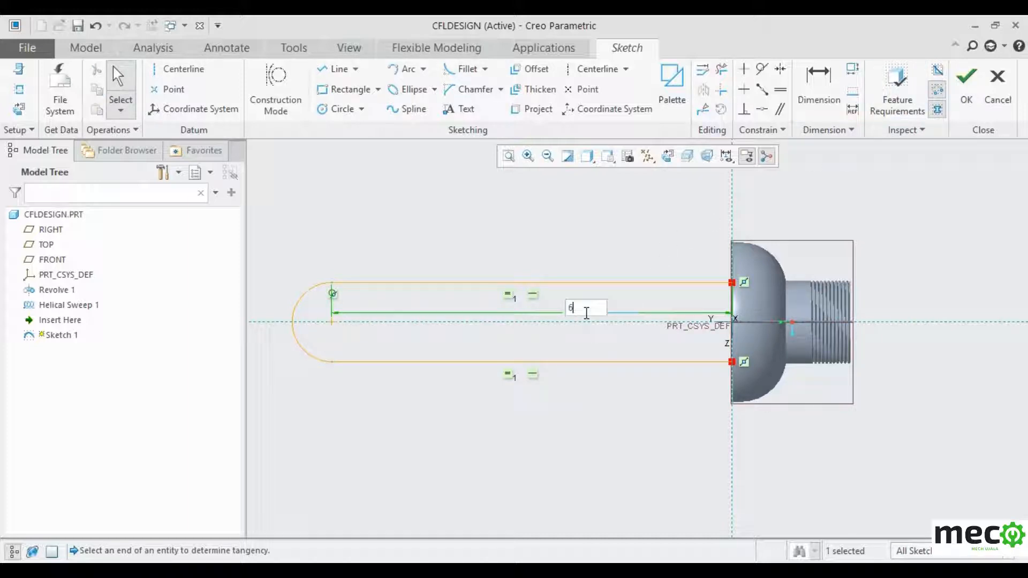
{"action": "type", "text": "00"}
{"action": "key", "text": "Return"}
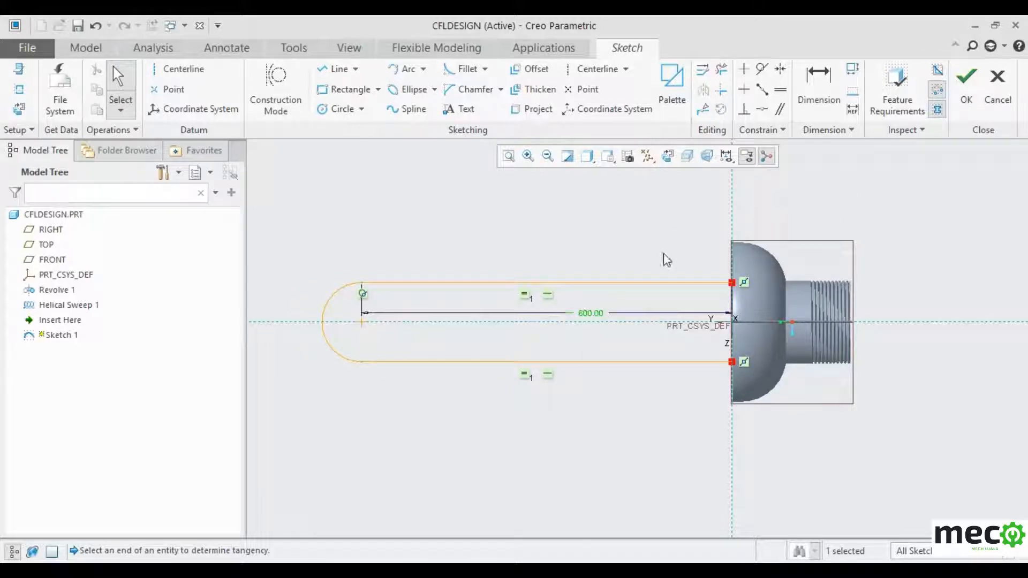
{"action": "left_click", "coordinate": [966, 80]}
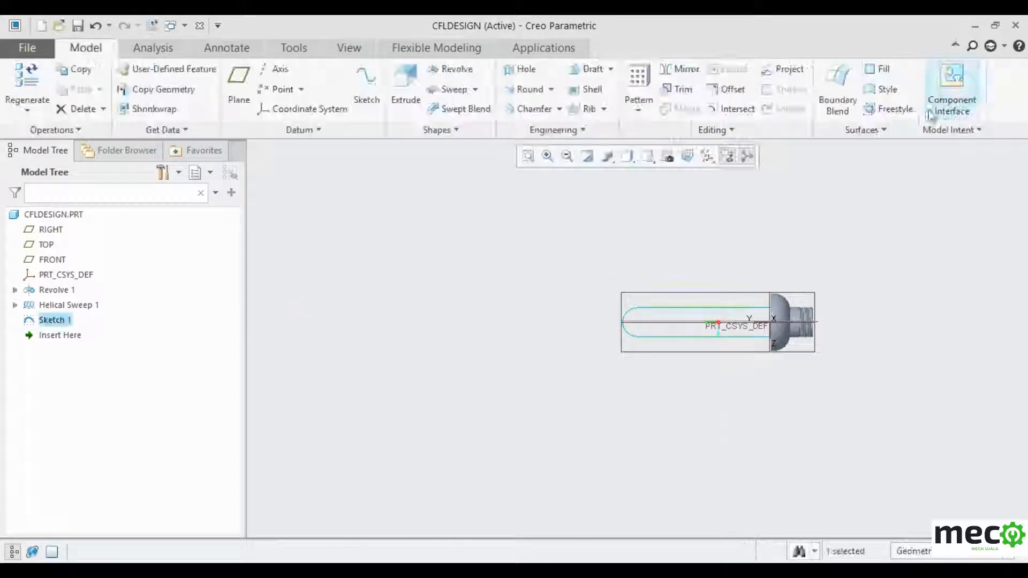
- Orbit to an oblique view and start a Warp feature with geometry selection active
{"action": "scroll", "coordinate": [486, 309], "scroll_direction": "down", "scroll_amount": 4}
{"action": "scroll", "coordinate": [505, 310], "scroll_direction": "up", "scroll_amount": 3}
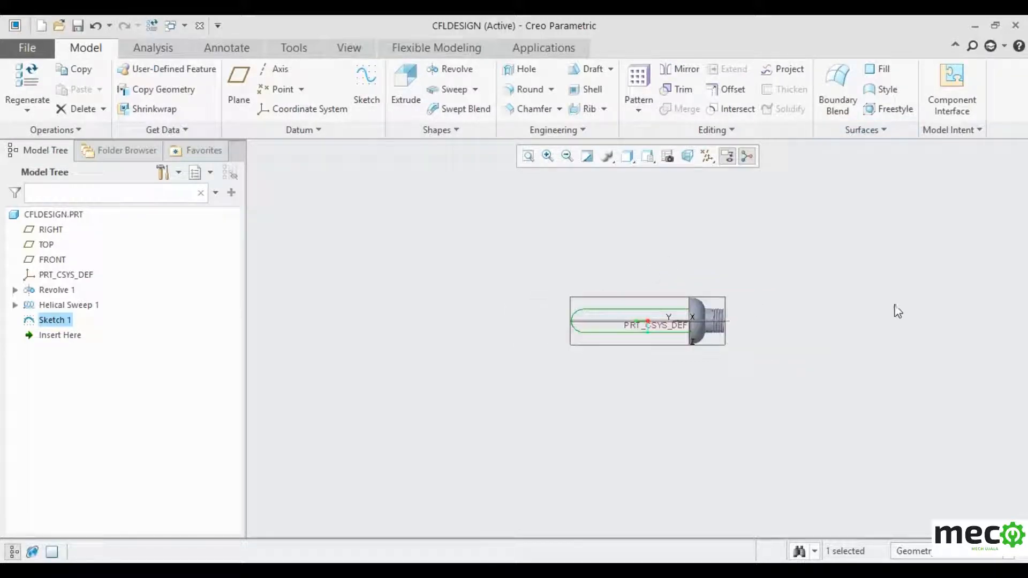
{"action": "scroll", "coordinate": [881, 308], "scroll_direction": "up", "scroll_amount": 5}
{"action": "scroll", "coordinate": [853, 304], "scroll_direction": "down", "scroll_amount": 4}
{"action": "scroll", "coordinate": [527, 319], "scroll_direction": "up", "scroll_amount": 3}
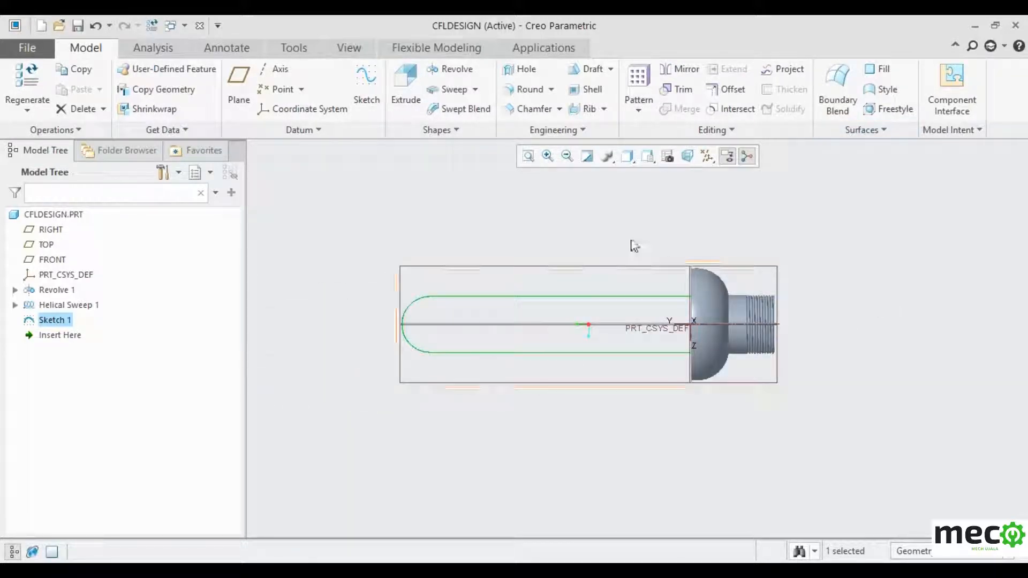
{"action": "middle_click_drag", "start_coordinate": [638, 246], "coordinate": [713, 172]}
{"action": "left_click", "coordinate": [732, 131]}
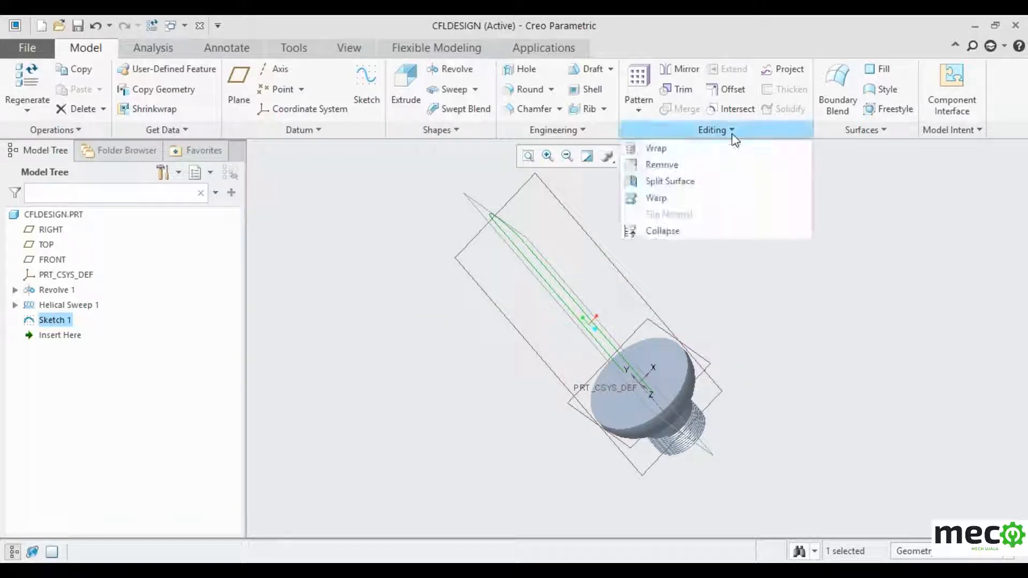
{"action": "left_click", "coordinate": [677, 197]}
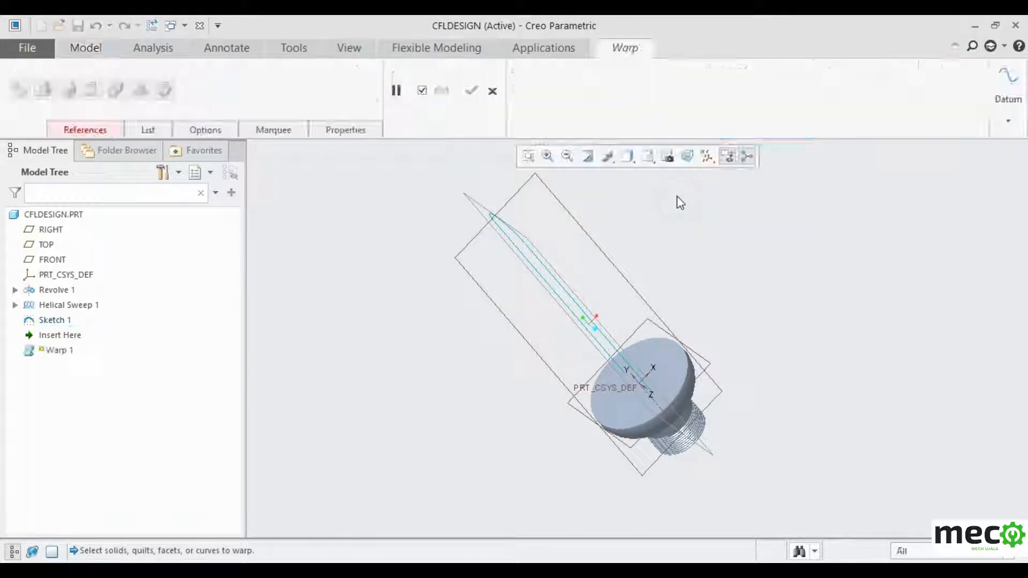
{"action": "left_click", "coordinate": [91, 129]}
{"action": "left_click", "coordinate": [110, 192]}
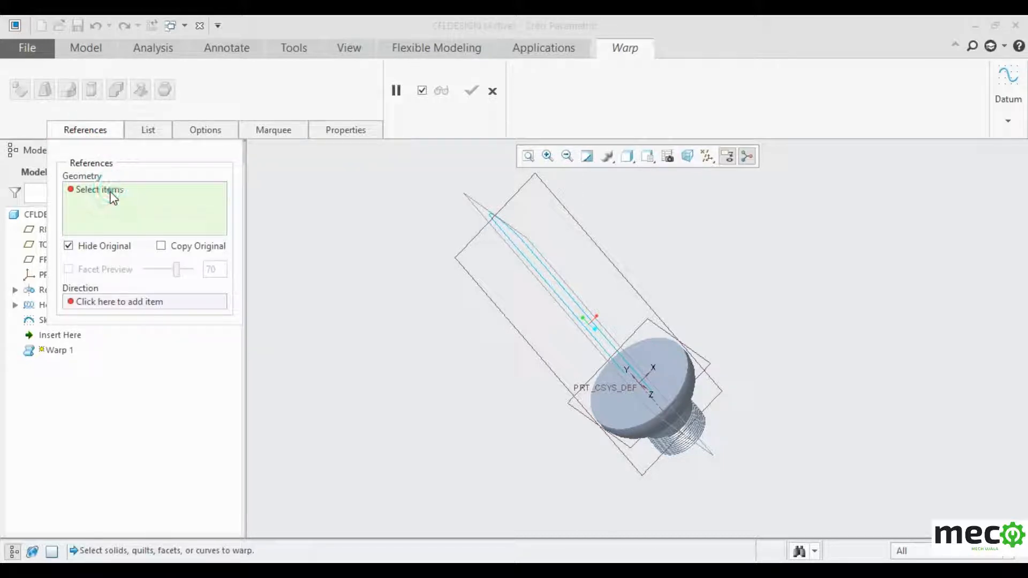
- Pick Sketch 1's upper line, end arc and lower line, then cancel the warp
{"action": "scroll", "coordinate": [534, 256], "scroll_direction": "up", "scroll_amount": 4}
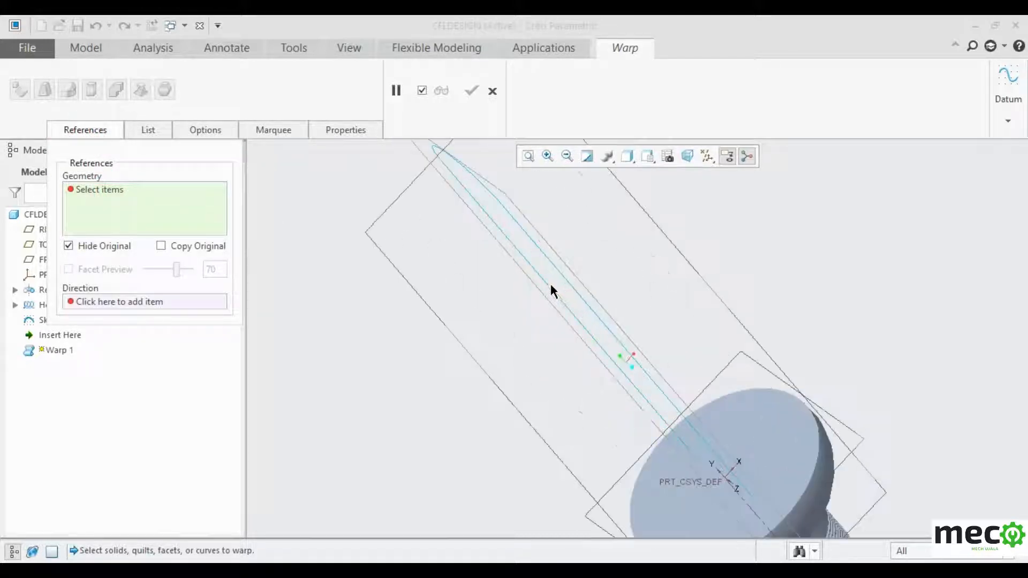
{"action": "left_click", "coordinate": [569, 279]}
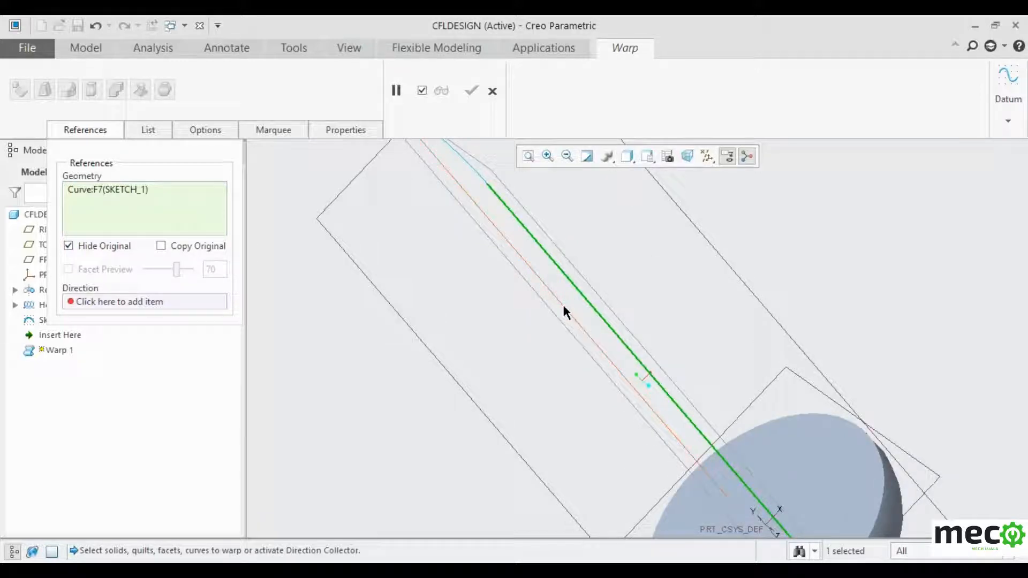
{"action": "left_click", "coordinate": [562, 303], "text": "ctrl"}
{"action": "left_click", "coordinate": [476, 174], "text": "ctrl"}
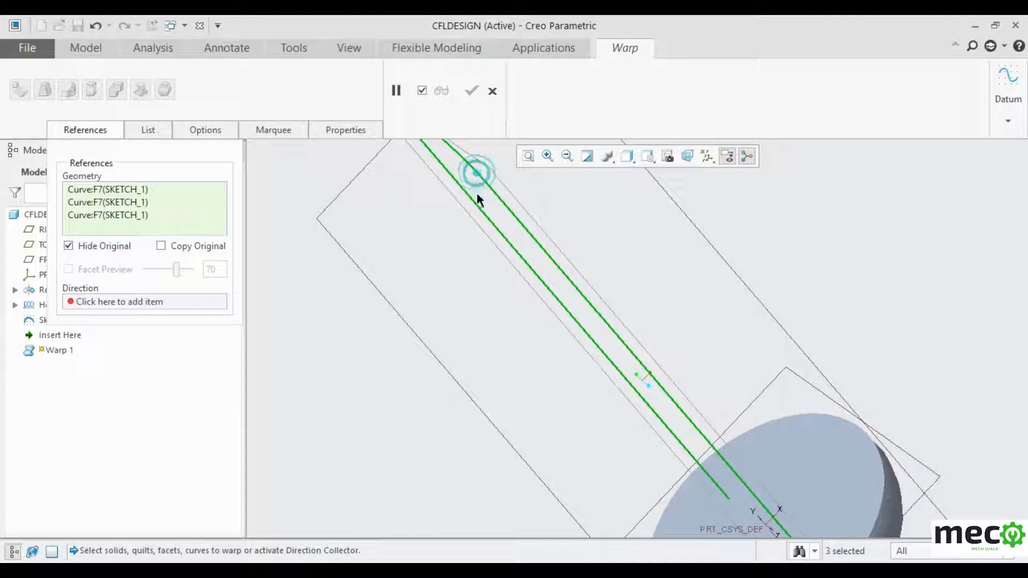
{"action": "scroll", "coordinate": [480, 322], "scroll_direction": "down", "scroll_amount": 3}
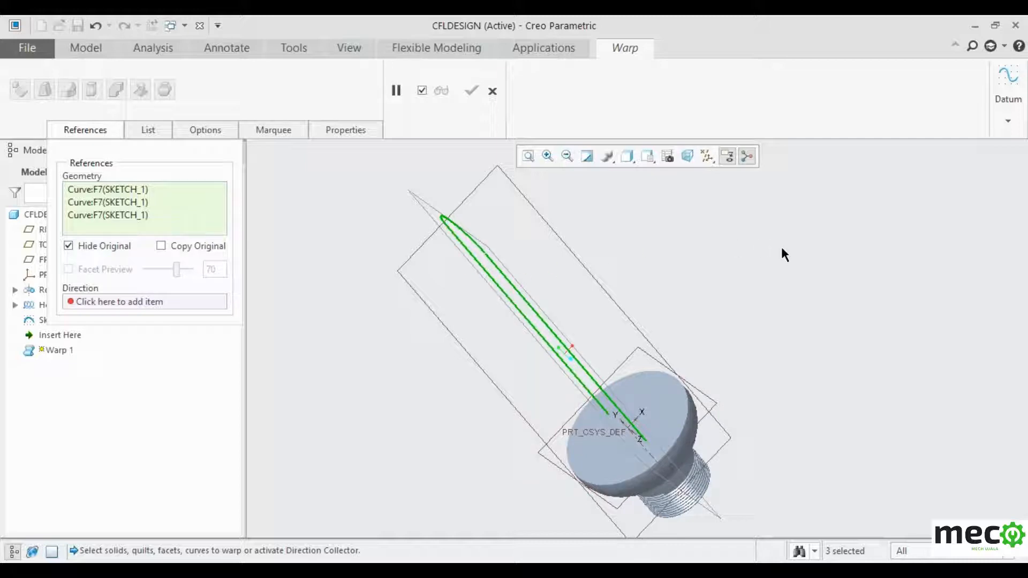
{"action": "middle_click_drag", "start_coordinate": [781, 249], "coordinate": [769, 299]}
{"action": "left_click", "coordinate": [535, 323]}
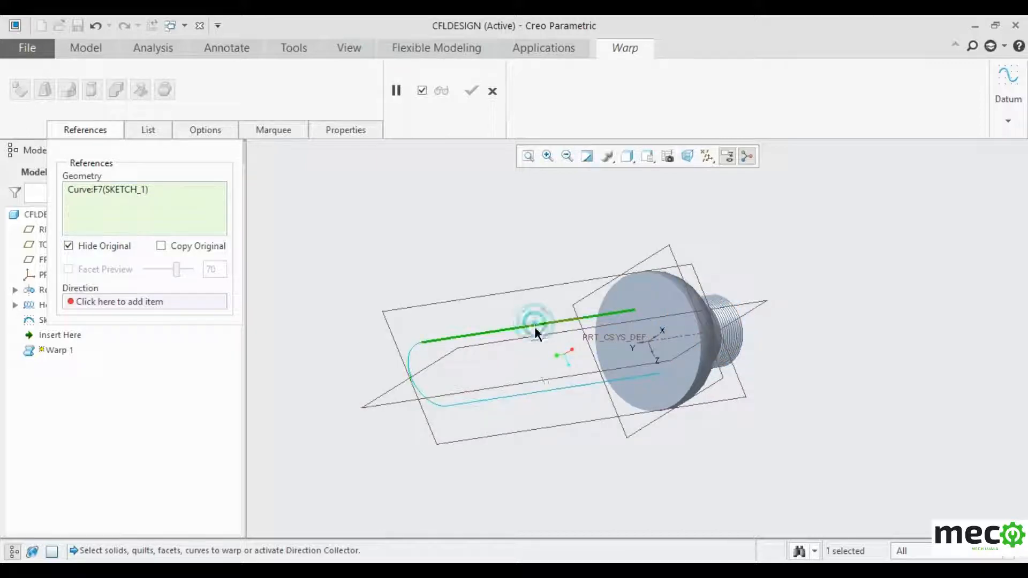
{"action": "left_click", "coordinate": [410, 377], "text": "ctrl"}
{"action": "left_click", "coordinate": [480, 401], "text": "ctrl"}
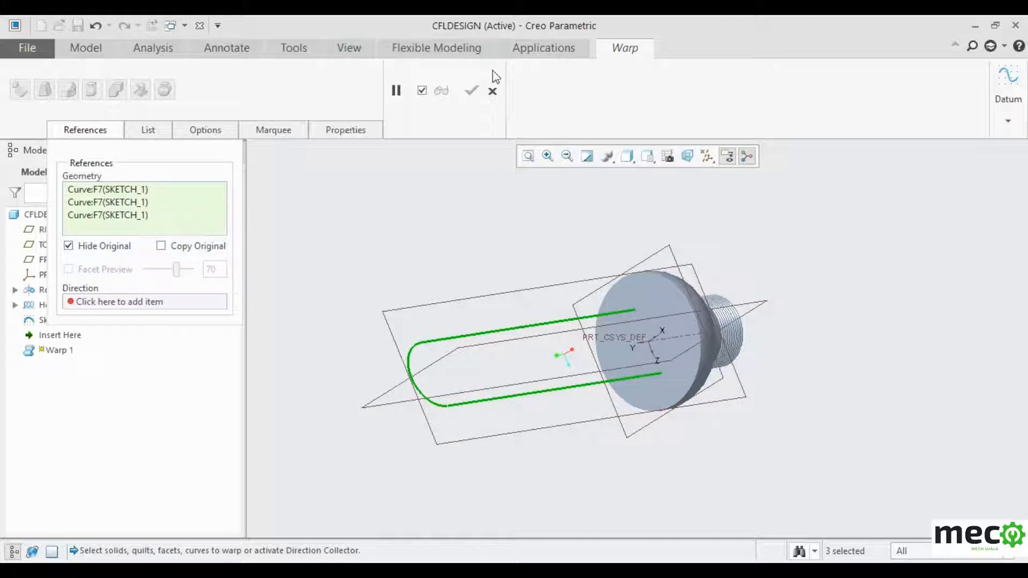
{"action": "left_click", "coordinate": [492, 91]}
{"action": "left_click", "coordinate": [522, 324]}
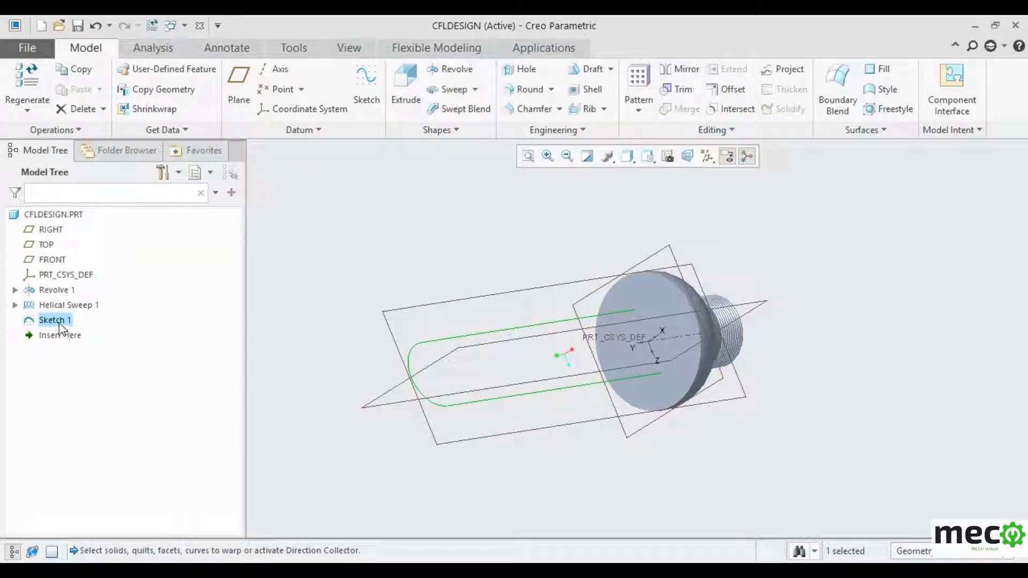
- Redefine Sketch 1 with a vertical line joining the two long lines' ends at the bowl face
{"action": "right_click", "coordinate": [60, 326]}
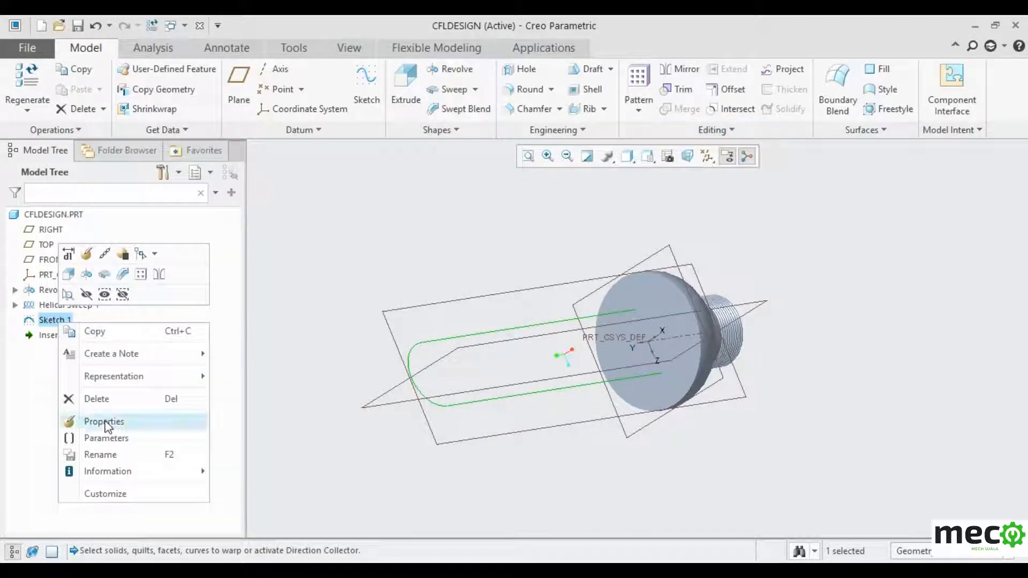
{"action": "mouse_move", "coordinate": [111, 381]}
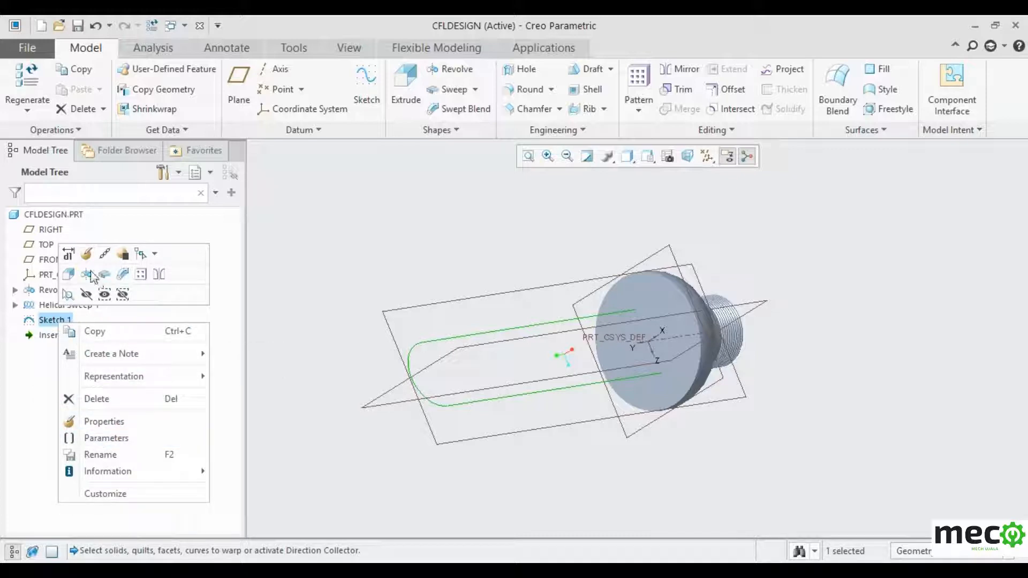
{"action": "left_click", "coordinate": [87, 254]}
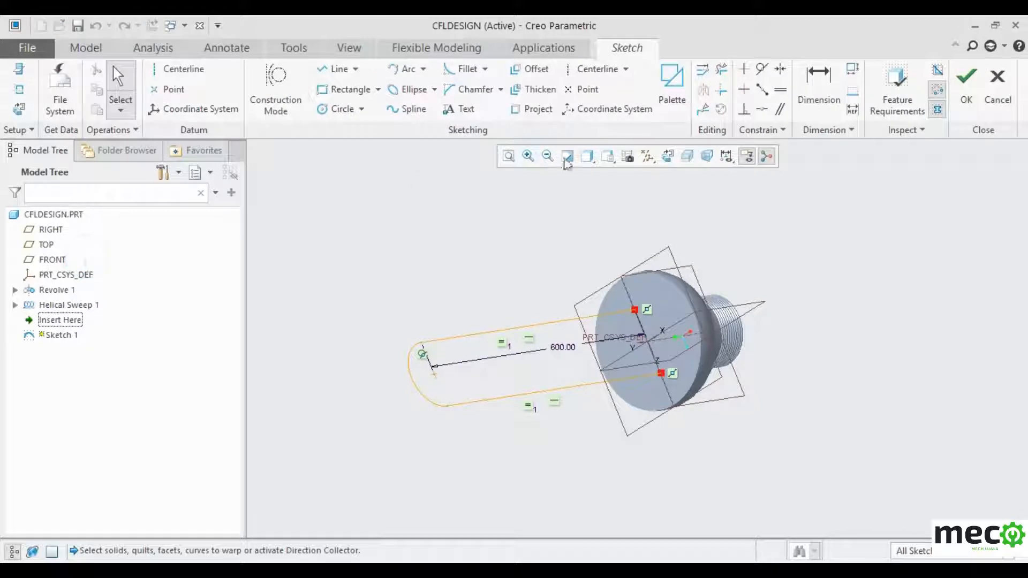
{"action": "left_click", "coordinate": [668, 156]}
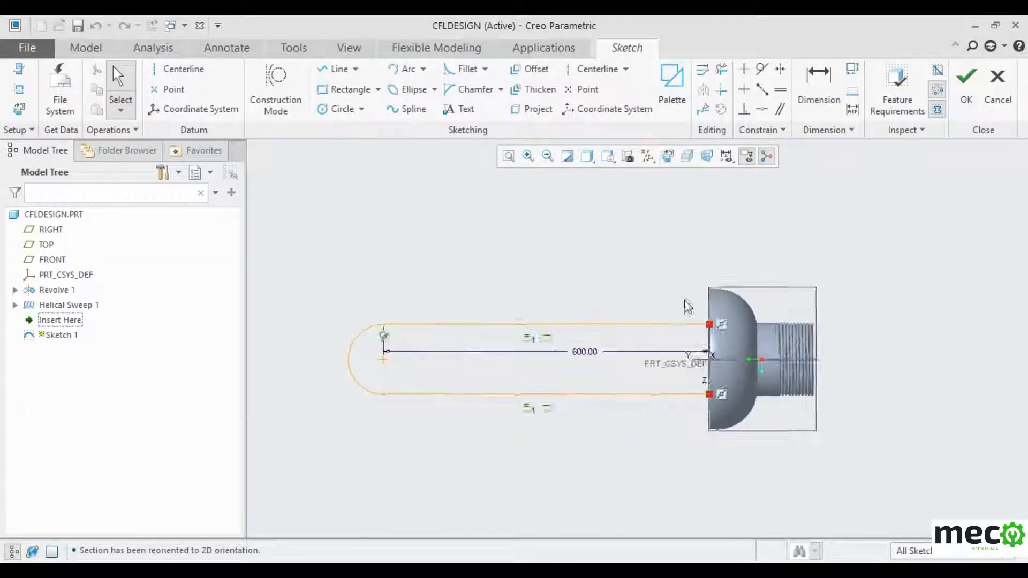
{"action": "scroll", "coordinate": [704, 369], "scroll_direction": "up", "scroll_amount": 3}
{"action": "left_click", "coordinate": [336, 69]}
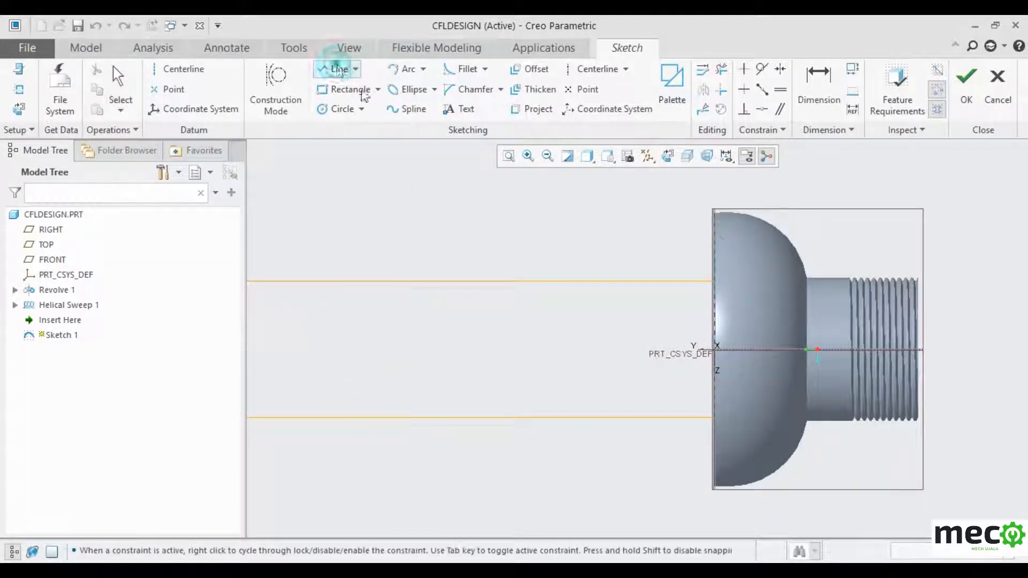
{"action": "left_click", "coordinate": [710, 284]}
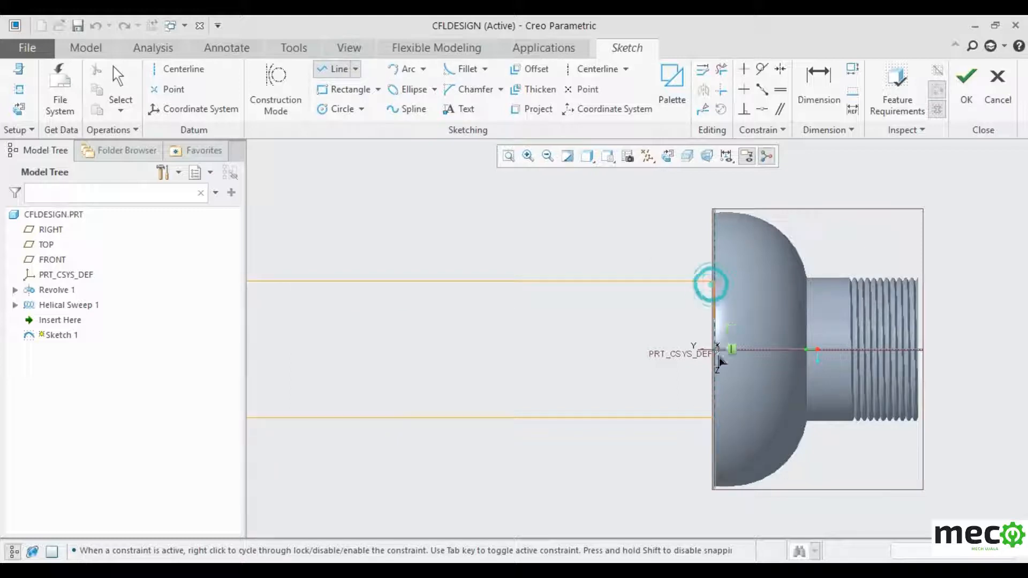
{"action": "left_click", "coordinate": [715, 419]}
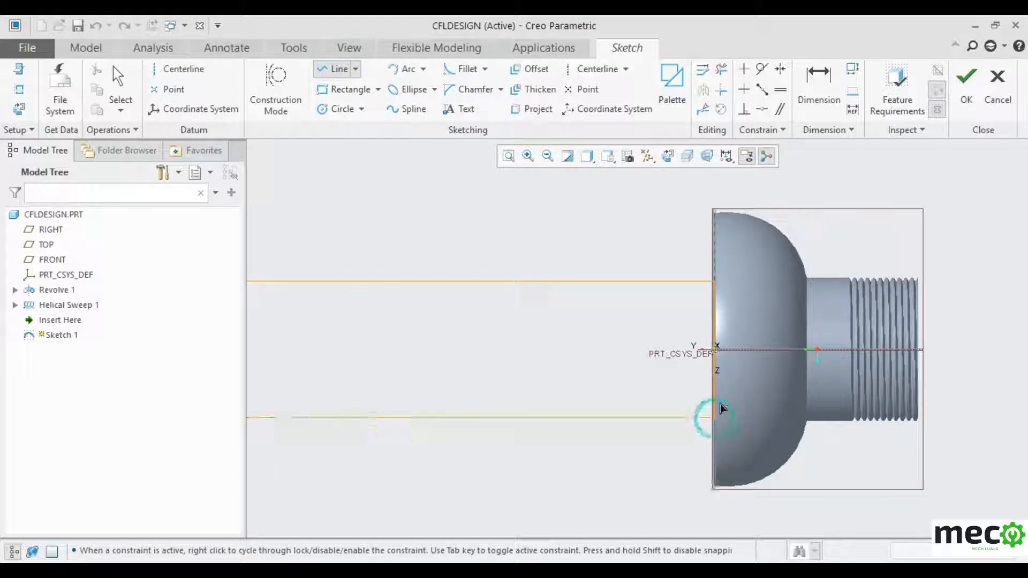
{"action": "middle_click", "coordinate": [770, 352]}
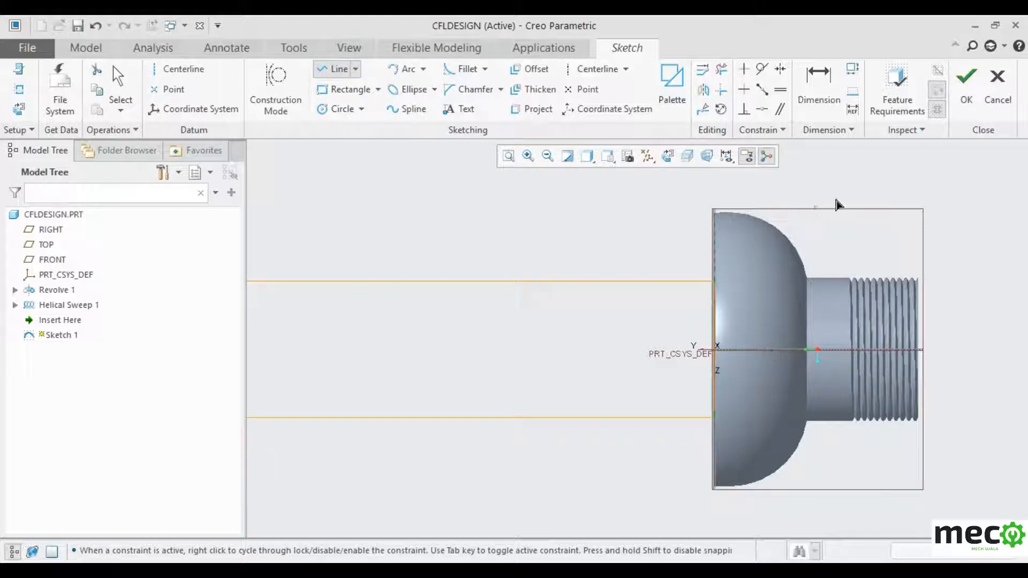
{"action": "left_click", "coordinate": [966, 107]}
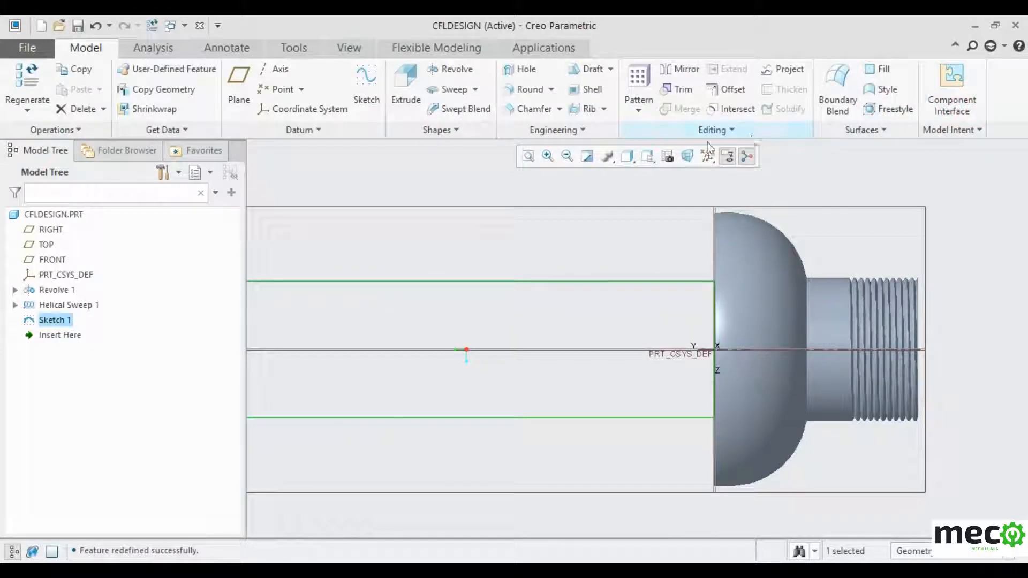
- Start a new Warp feature with its geometry selection active
{"action": "left_click", "coordinate": [710, 138]}
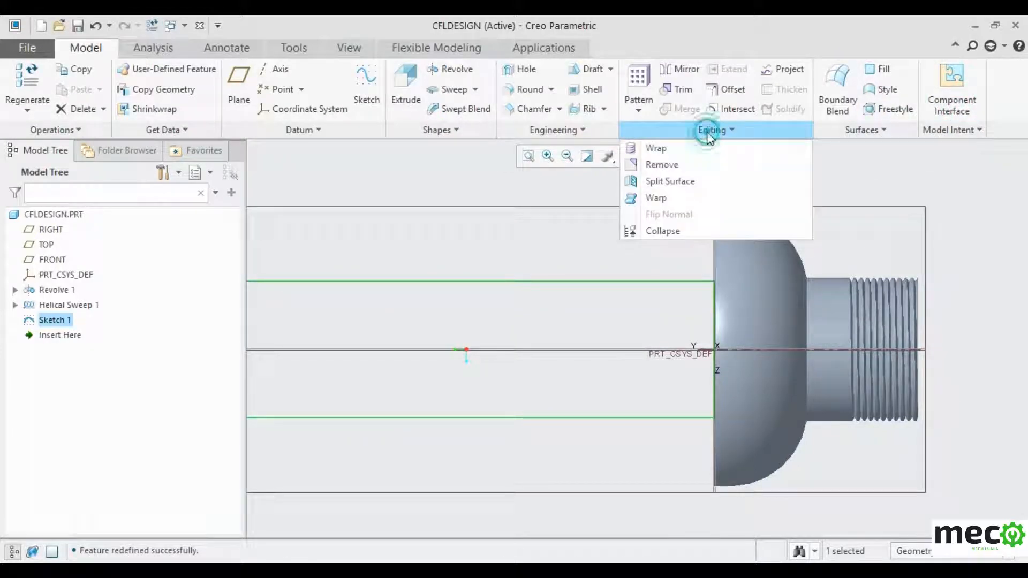
{"action": "left_click", "coordinate": [675, 201]}
{"action": "scroll", "coordinate": [773, 309], "scroll_direction": "up", "scroll_amount": 6}
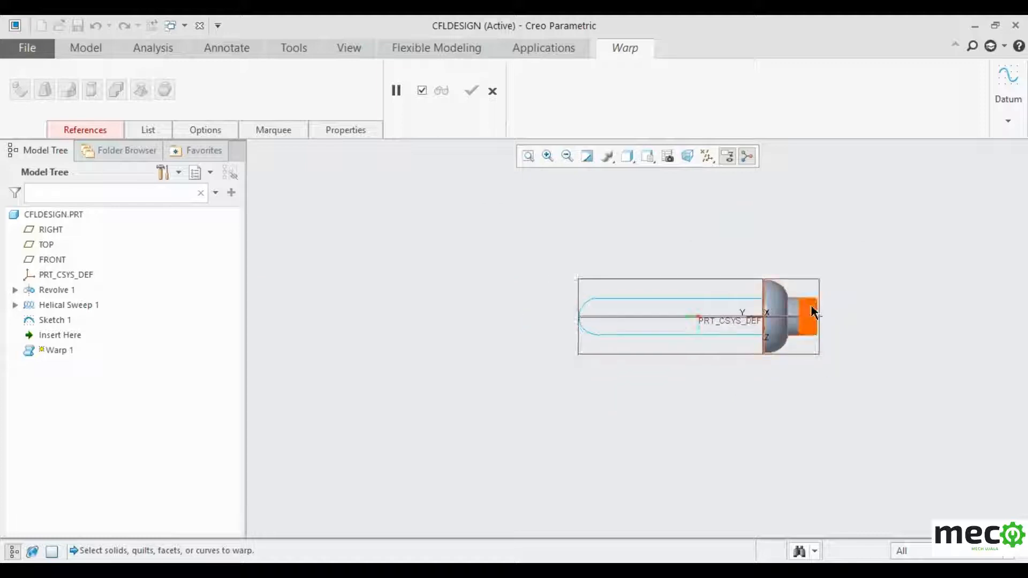
{"action": "left_click", "coordinate": [83, 134]}
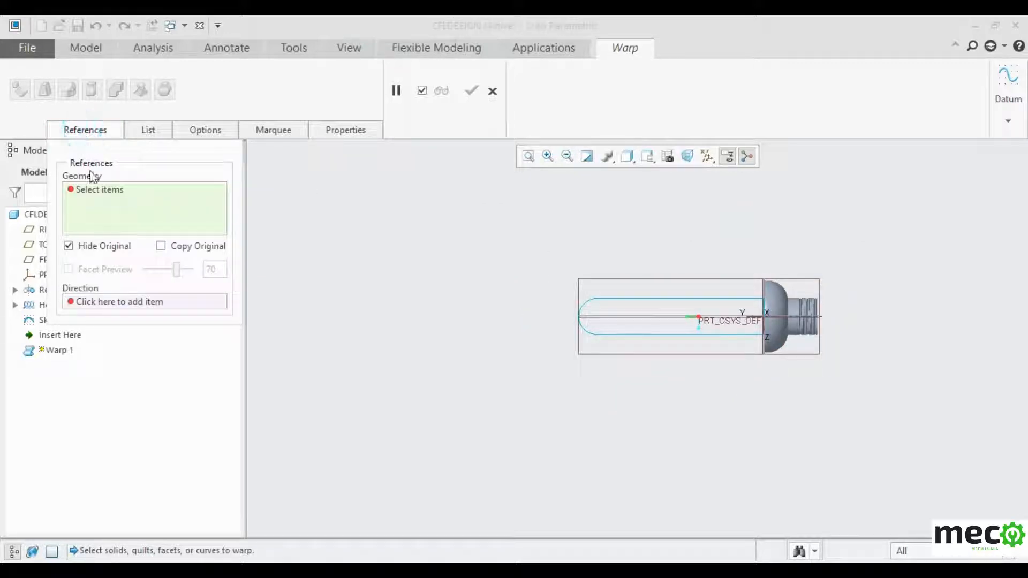
{"action": "left_click", "coordinate": [94, 192]}
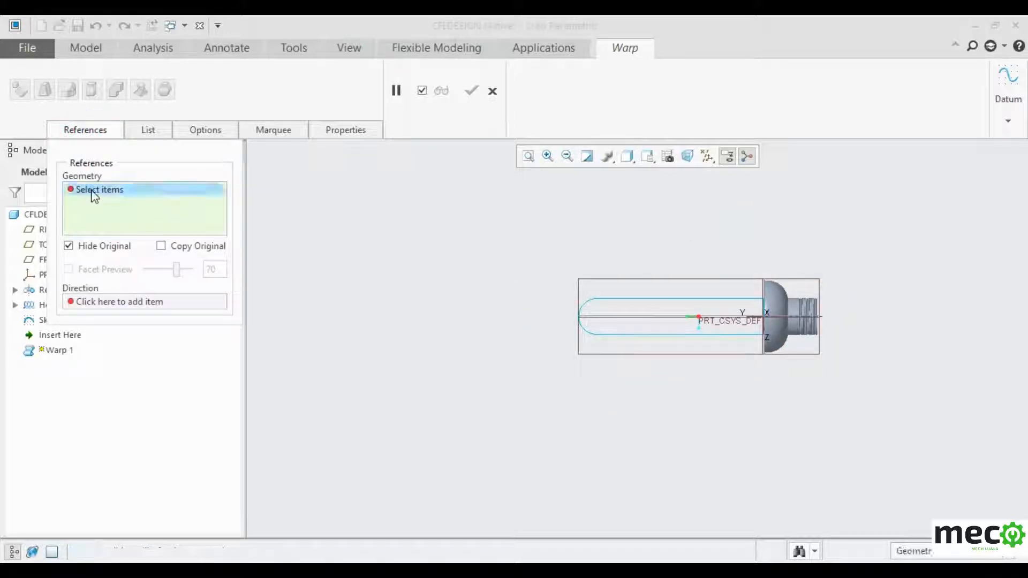
- Select all four Sketch 1 curves and set the FRONT datum plane as the warp direction
{"action": "left_click", "coordinate": [614, 299]}
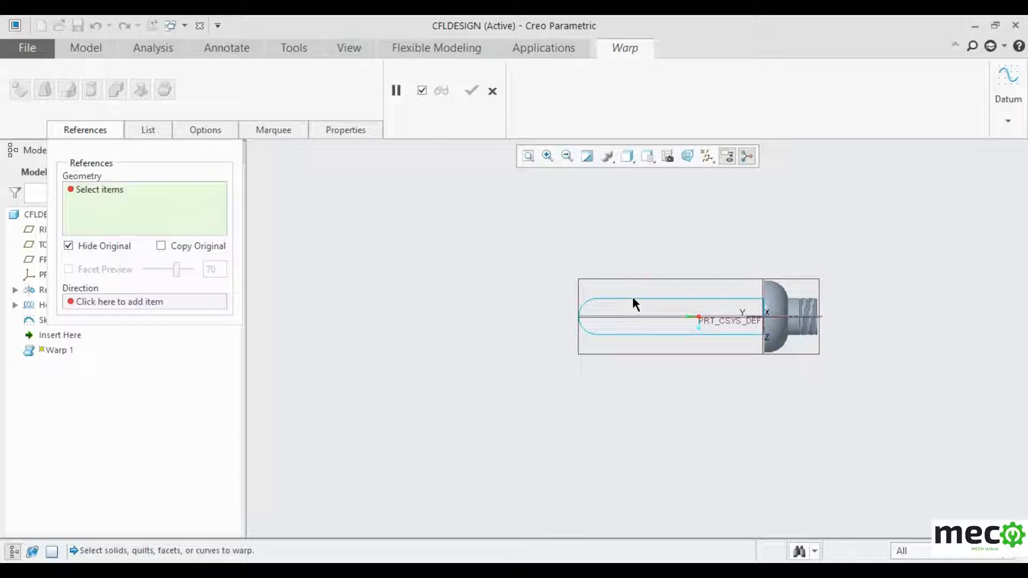
{"action": "left_click", "coordinate": [632, 297]}
{"action": "scroll", "coordinate": [636, 299], "scroll_direction": "up", "scroll_amount": 4}
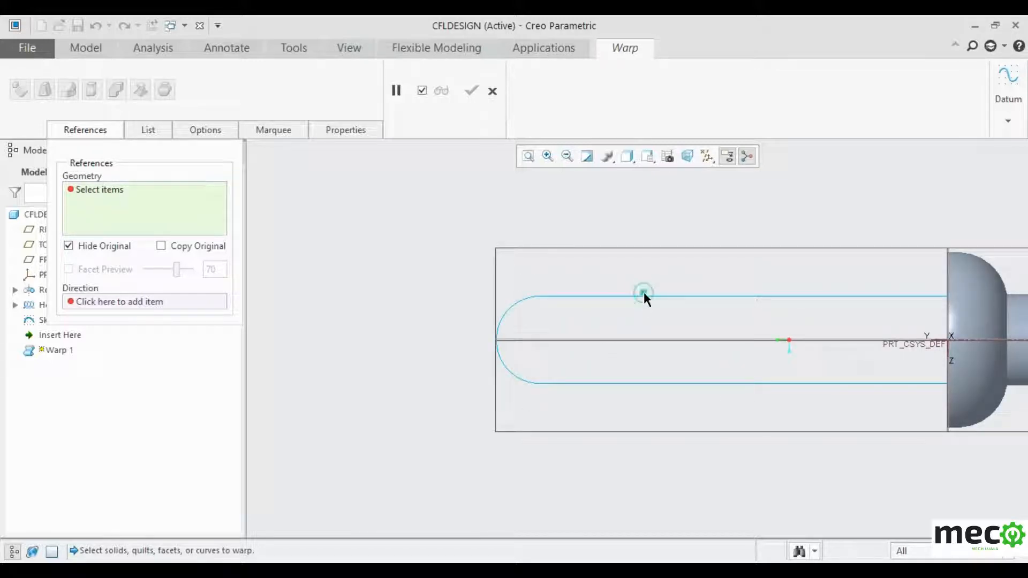
{"action": "left_click", "coordinate": [644, 295]}
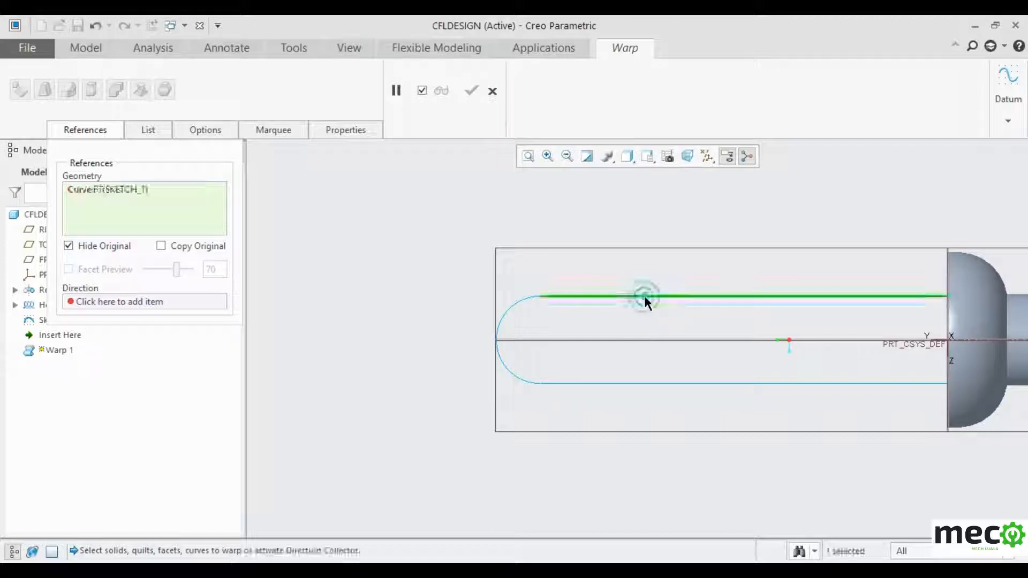
{"action": "left_click", "coordinate": [517, 303]}
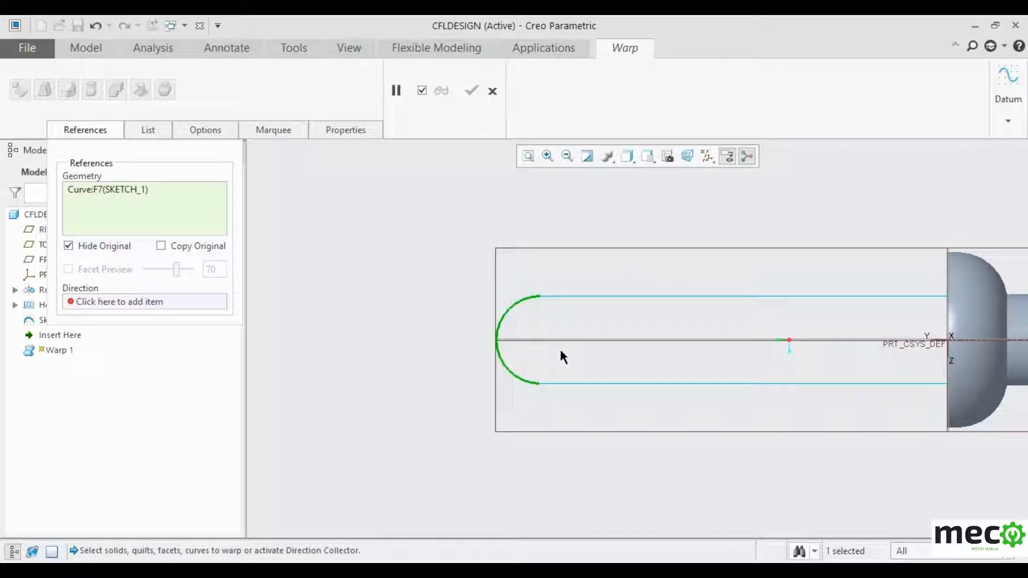
{"action": "left_click", "coordinate": [582, 295], "text": "ctrl"}
{"action": "left_click", "coordinate": [588, 382], "text": "ctrl"}
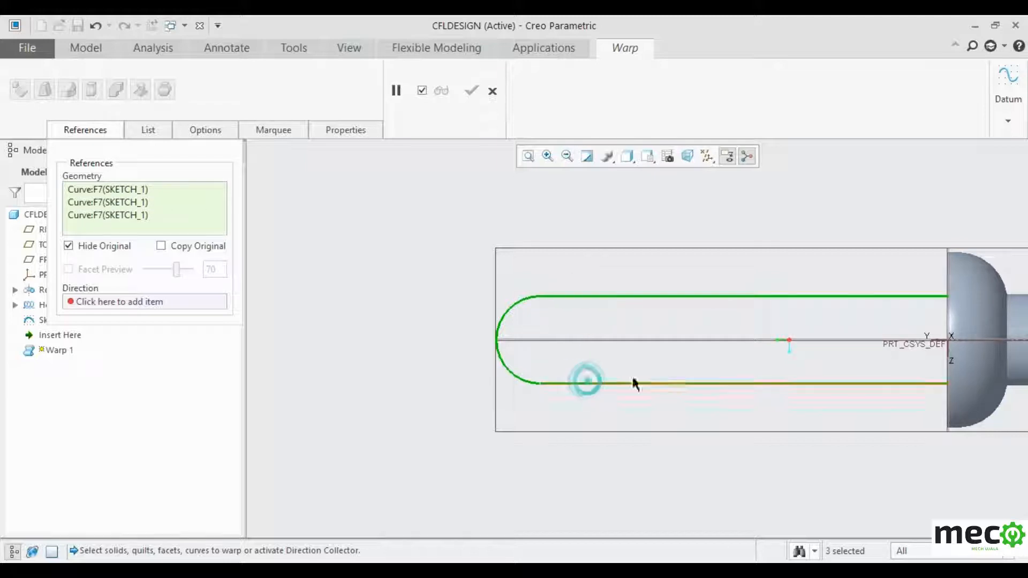
{"action": "left_click", "coordinate": [949, 338], "text": "ctrl"}
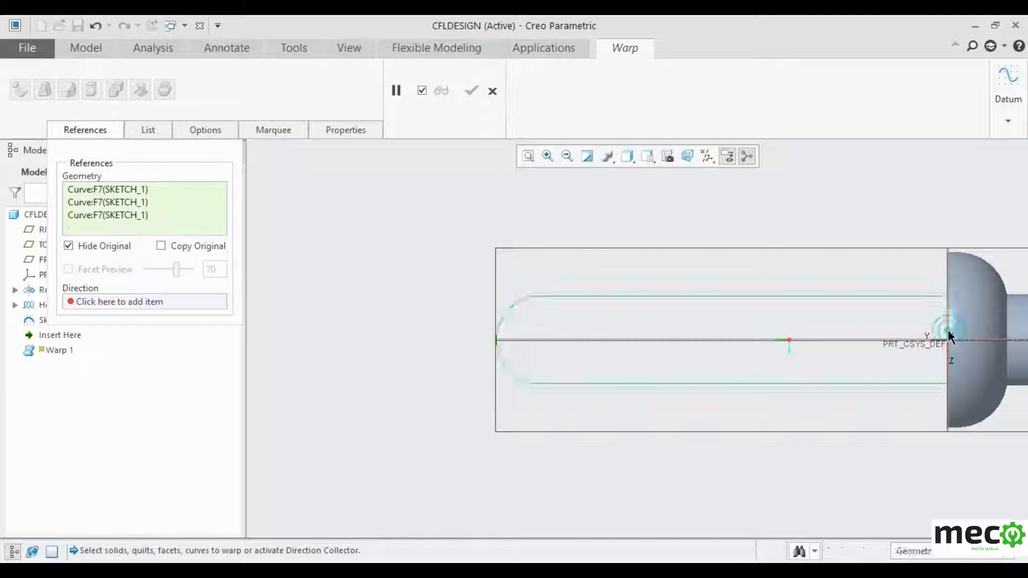
{"action": "left_click", "coordinate": [148, 302]}
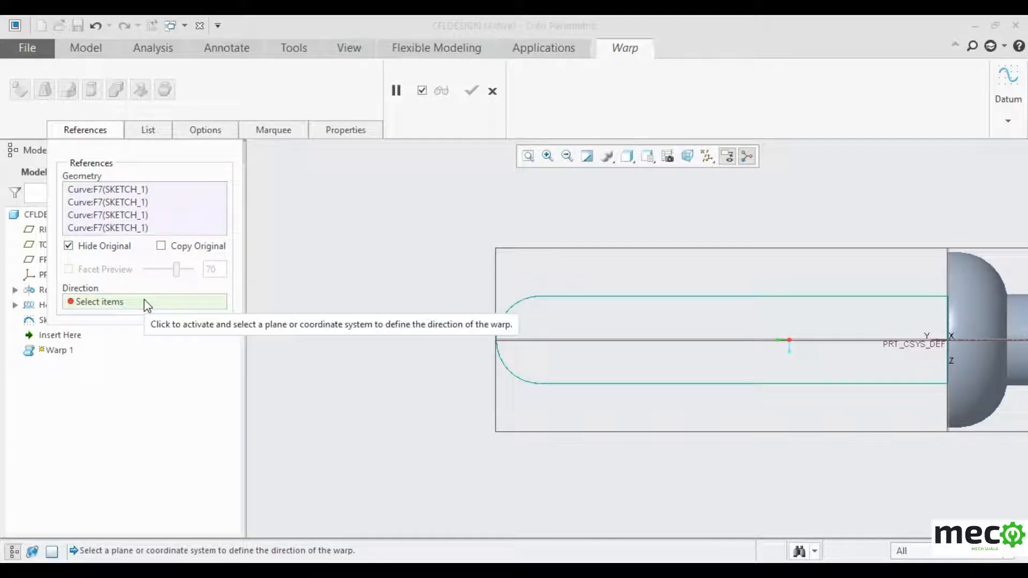
{"action": "left_click", "coordinate": [605, 339]}
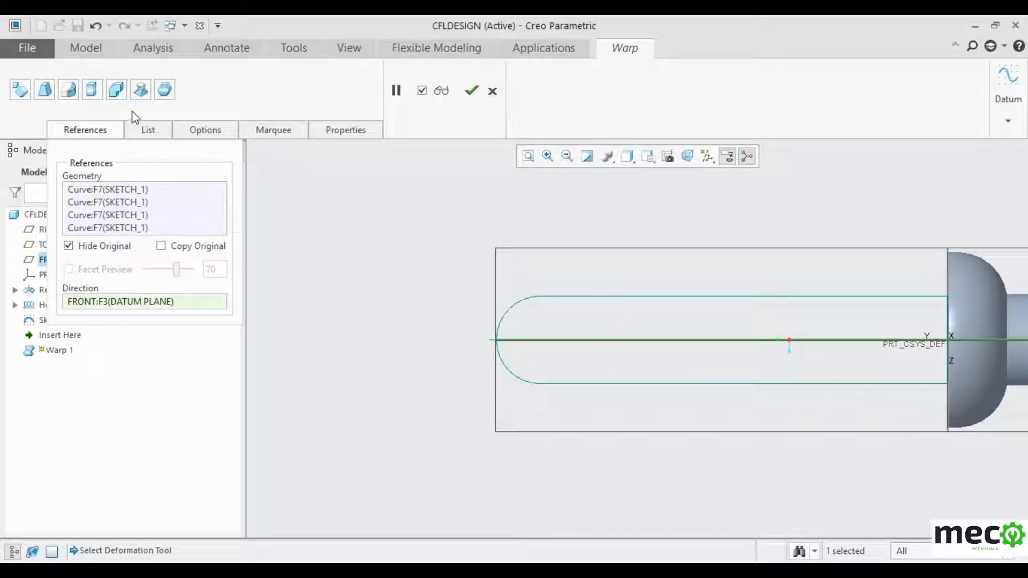
- Switch the warp to Twist, try twisting from each end, then reset the angle to 0
{"action": "left_click", "coordinate": [142, 92]}
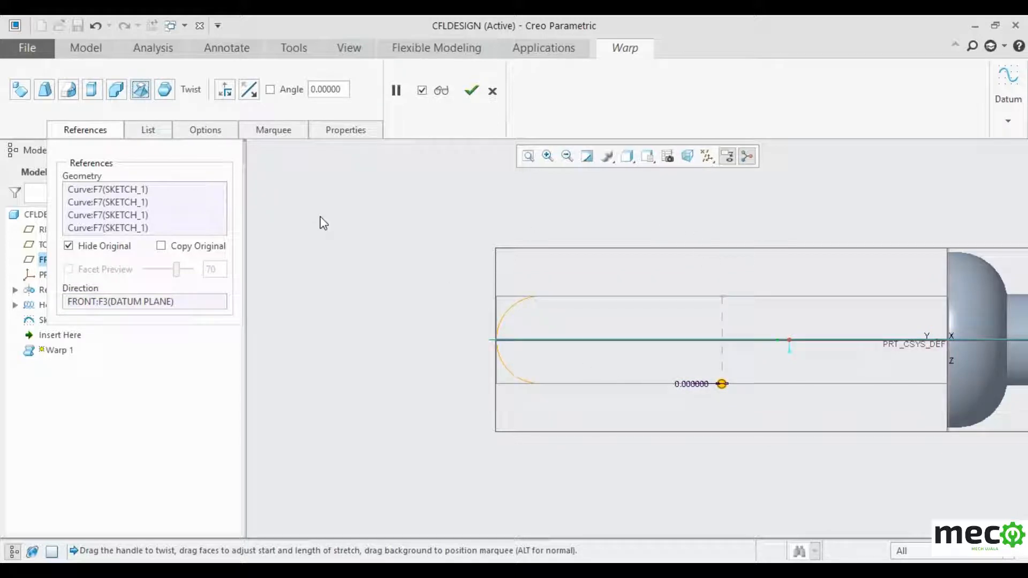
{"action": "middle_click_drag", "start_coordinate": [344, 231], "coordinate": [384, 226]}
{"action": "left_click_drag", "start_coordinate": [791, 321], "coordinate": [775, 301]}
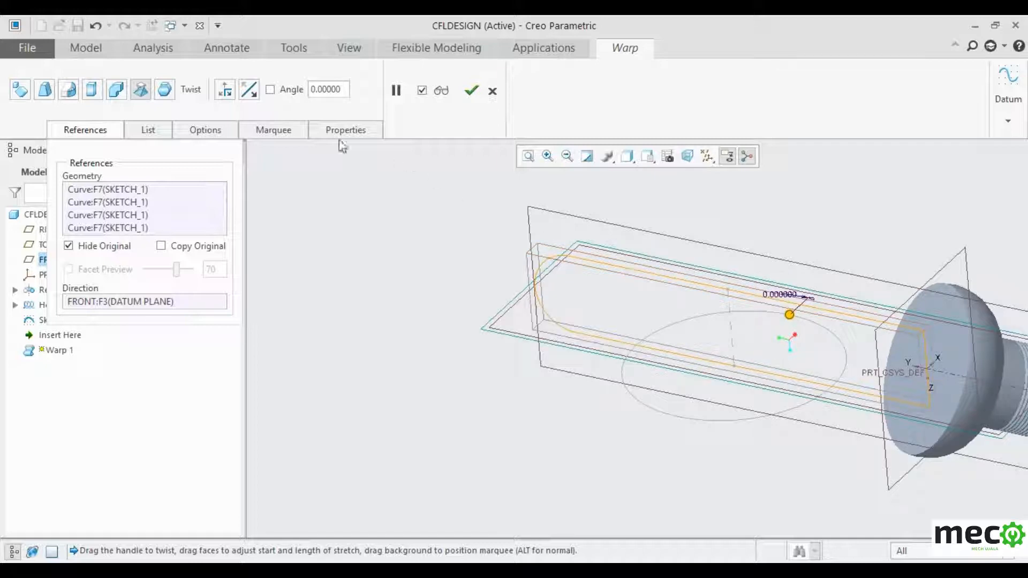
{"action": "left_click", "coordinate": [219, 94]}
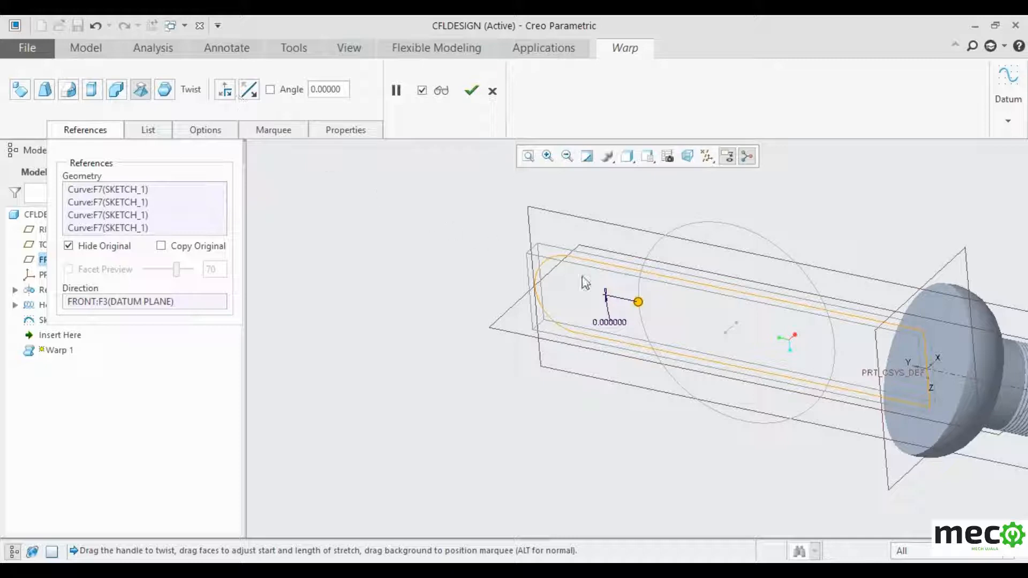
{"action": "mouse_move", "coordinate": [638, 300]}
{"action": "left_mouse_down"}
{"action": "mouse_move", "coordinate": [639, 284]}
{"action": "mouse_move", "coordinate": [637, 300]}
{"action": "left_mouse_up"}
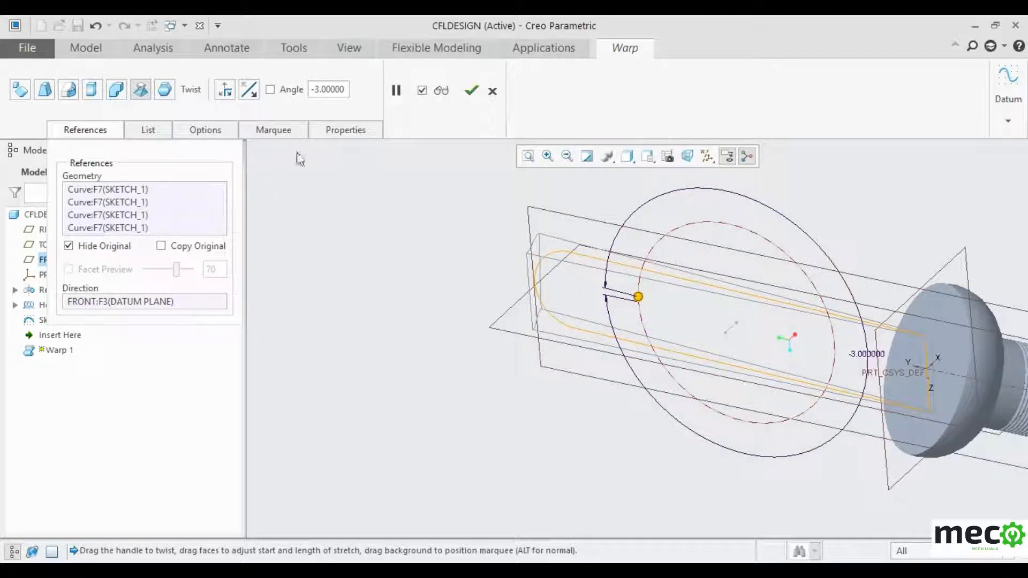
{"action": "double_click", "coordinate": [860, 355]}
{"action": "type", "text": "0"}
{"action": "key", "text": "Return"}
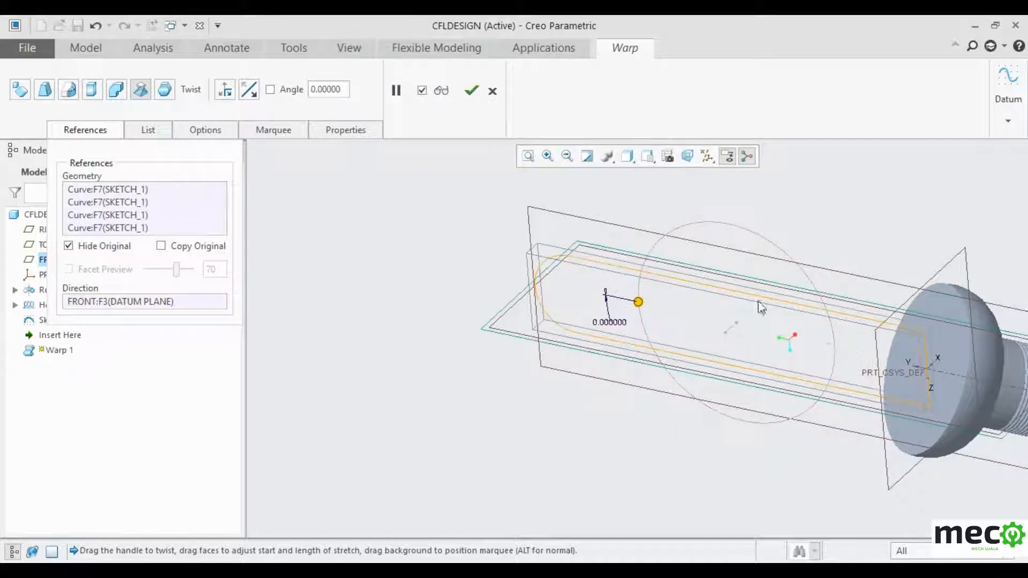
- Twist the loop from its start end to -1268° into a helical coil and finish Warp 1
{"action": "left_click", "coordinate": [225, 89]}
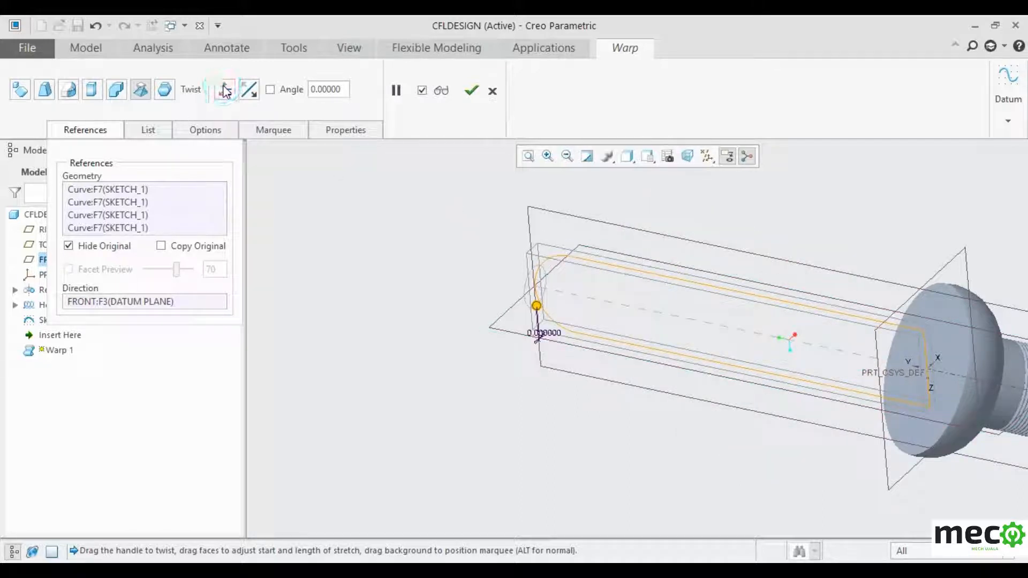
{"action": "left_click_drag", "start_coordinate": [536, 306], "coordinate": [553, 178]}
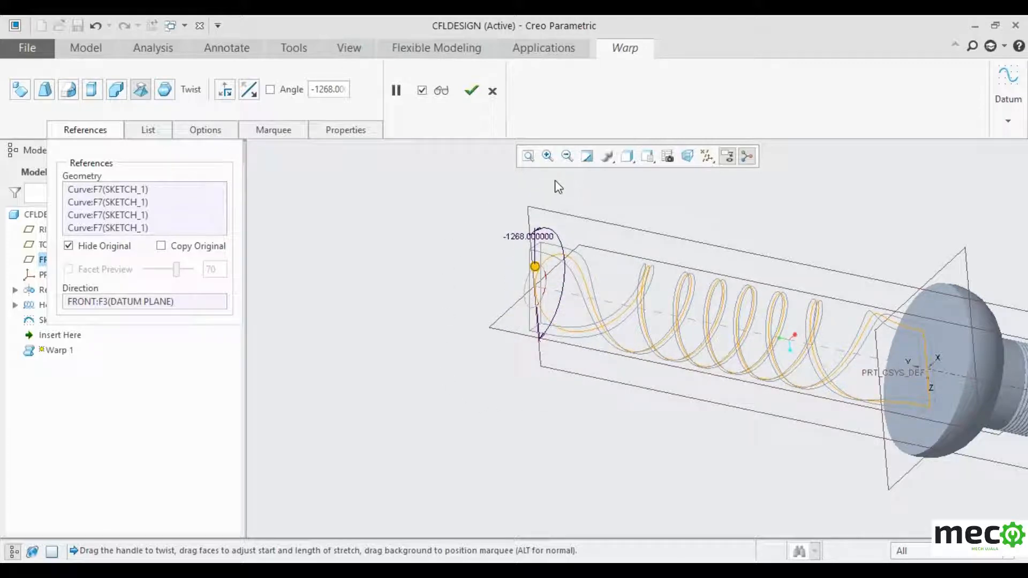
{"action": "scroll", "coordinate": [406, 322], "scroll_direction": "down", "scroll_amount": 3}
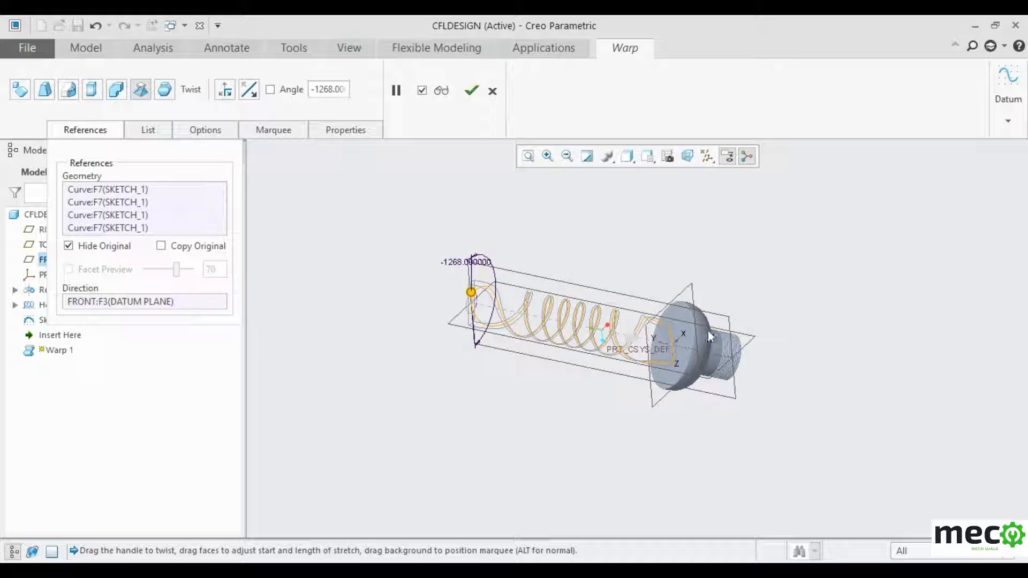
{"action": "scroll", "coordinate": [711, 336], "scroll_direction": "up", "scroll_amount": 2}
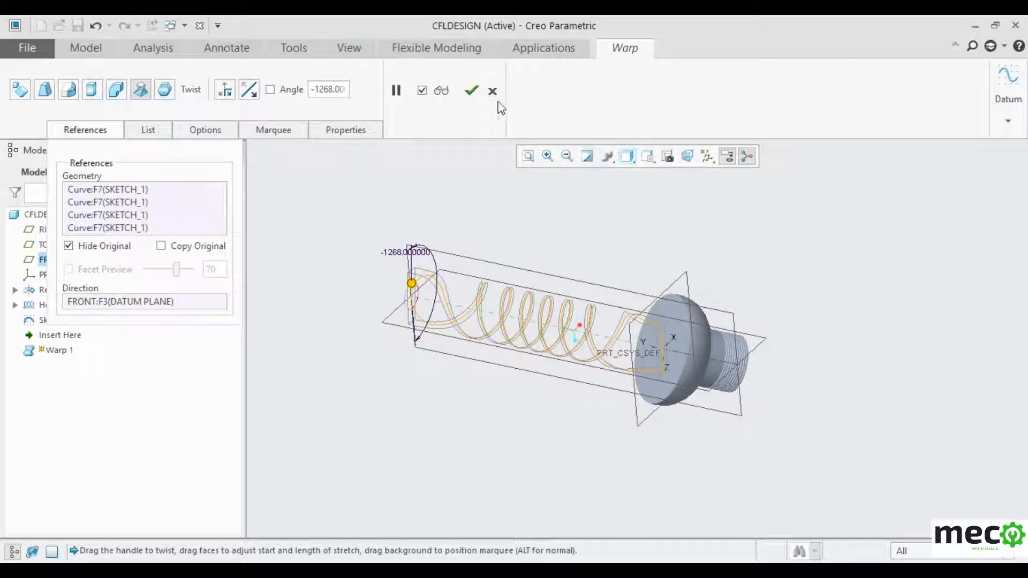
{"action": "left_click", "coordinate": [472, 91]}
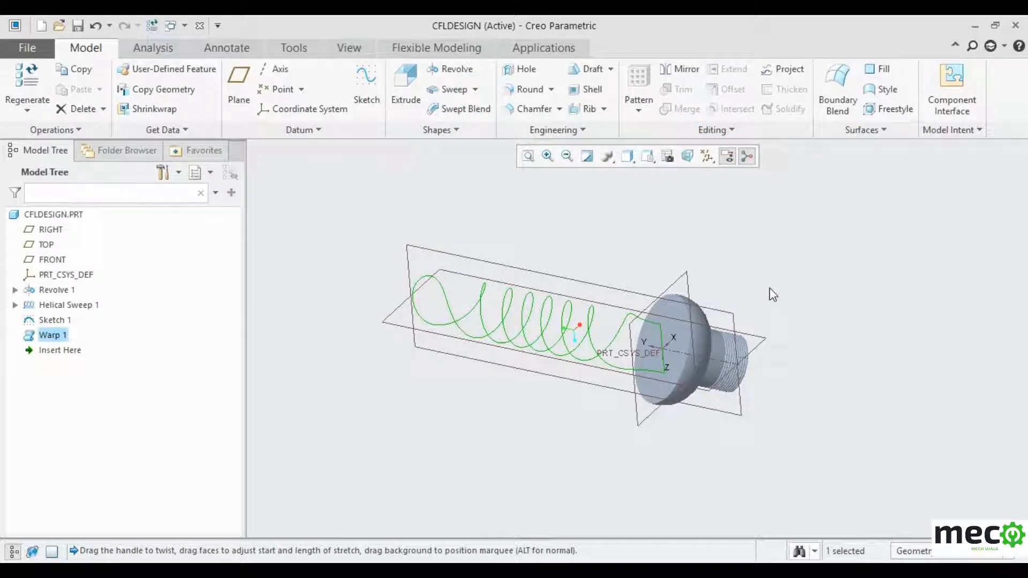
{"action": "middle_click_drag", "start_coordinate": [773, 292], "coordinate": [778, 268]}
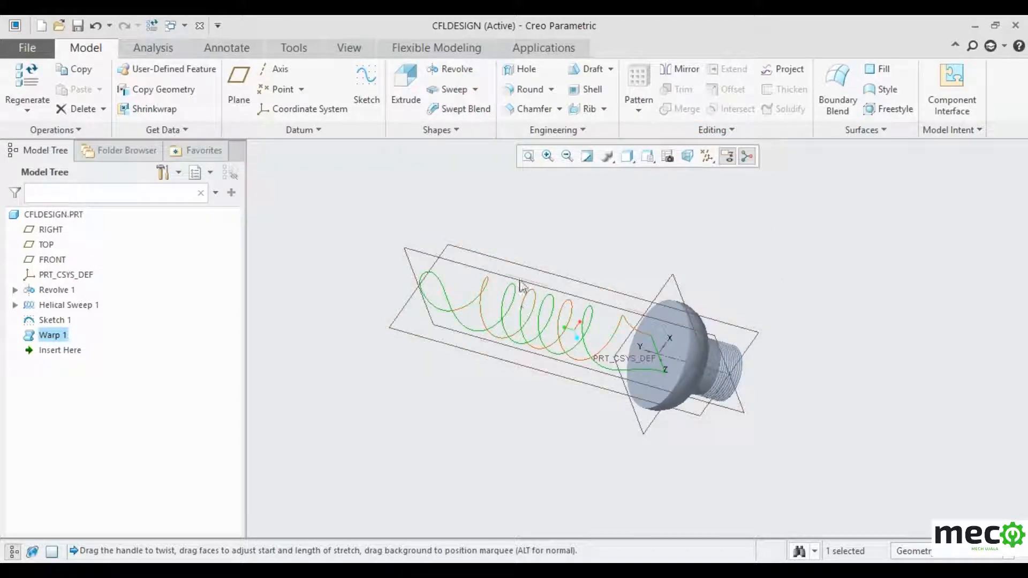
{"action": "left_click", "coordinate": [475, 90]}
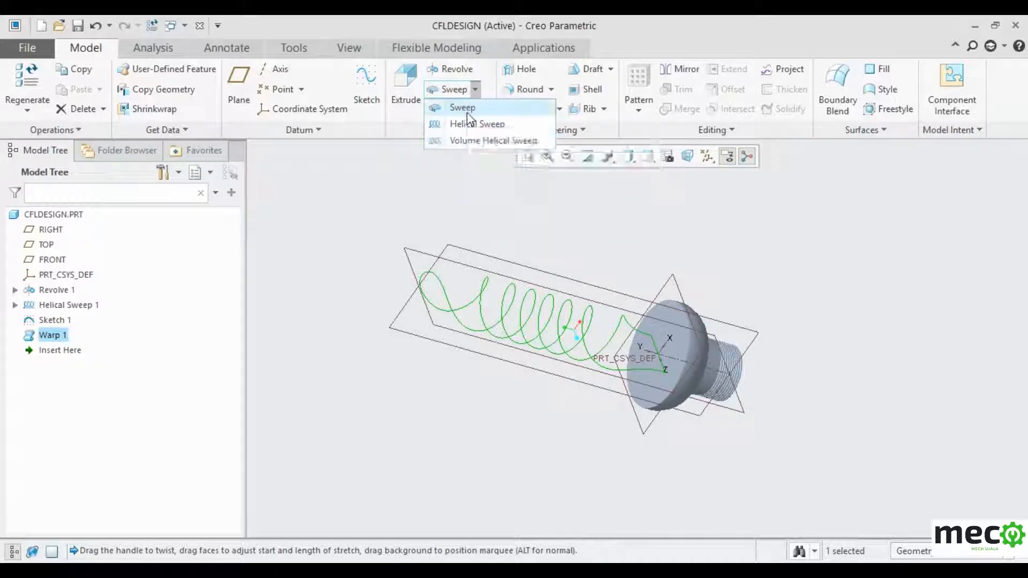
{"action": "left_click", "coordinate": [467, 112]}
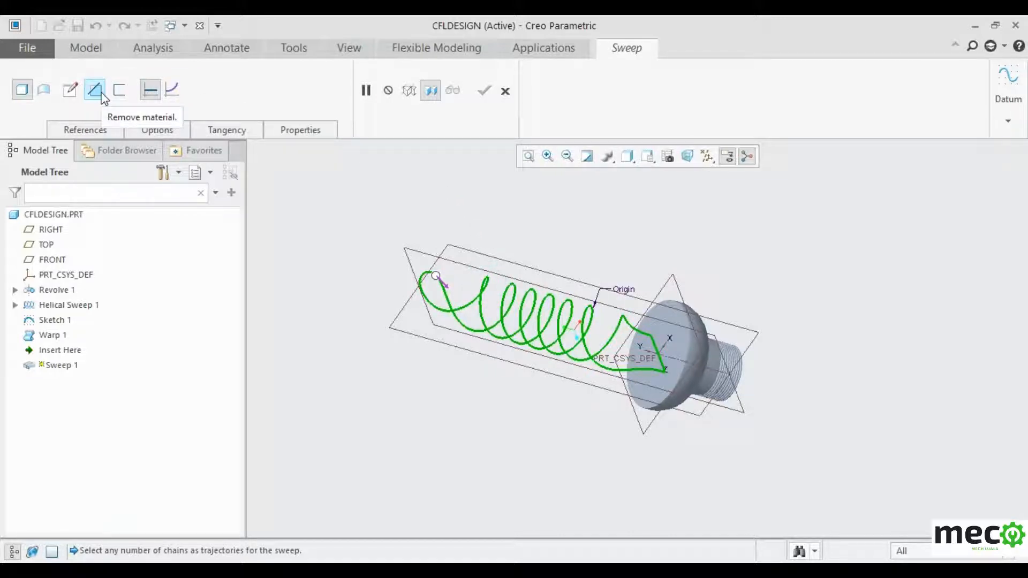
{"action": "left_click", "coordinate": [69, 91]}
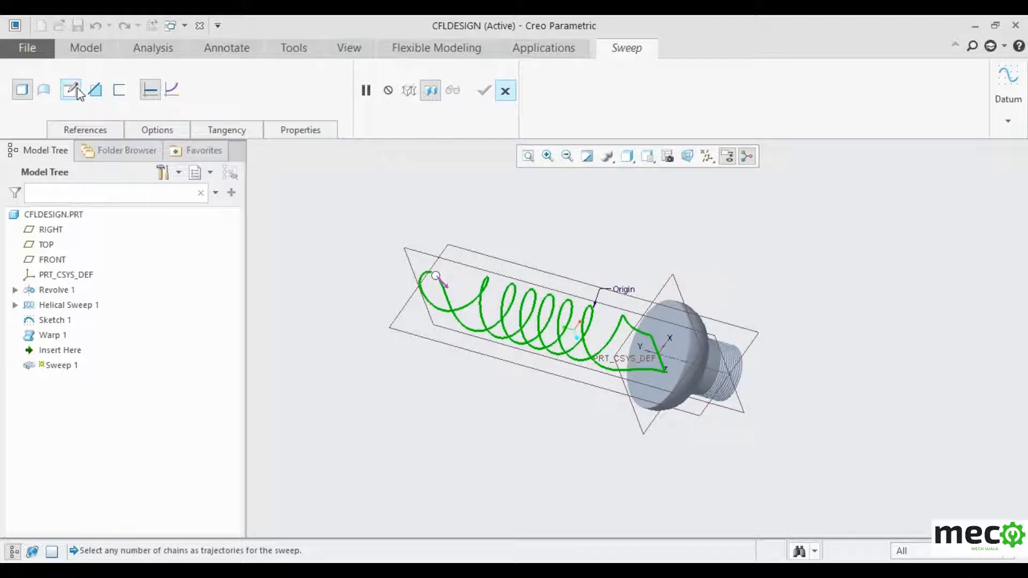
{"action": "left_click", "coordinate": [87, 132]}
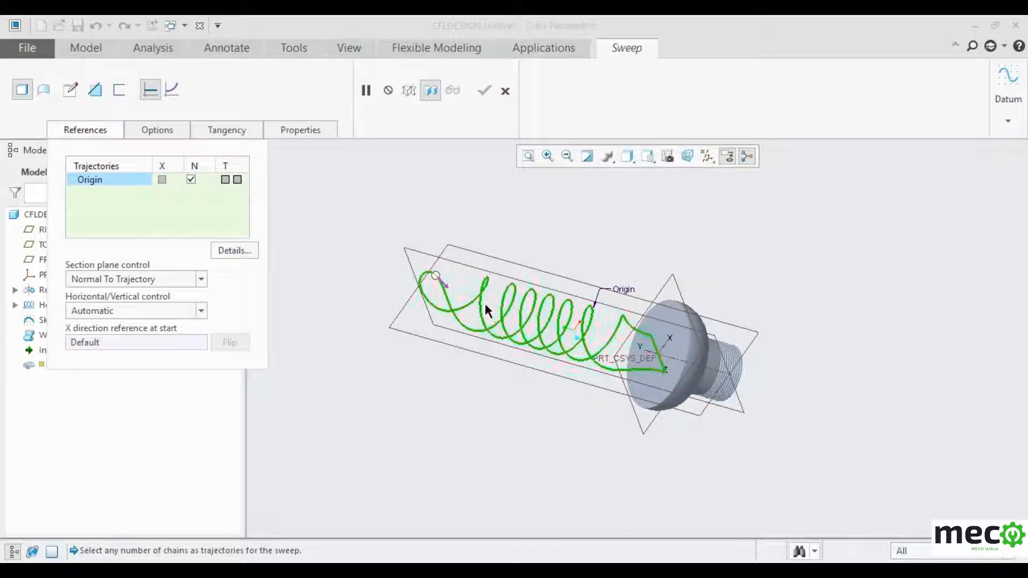
{"action": "left_click", "coordinate": [434, 276]}
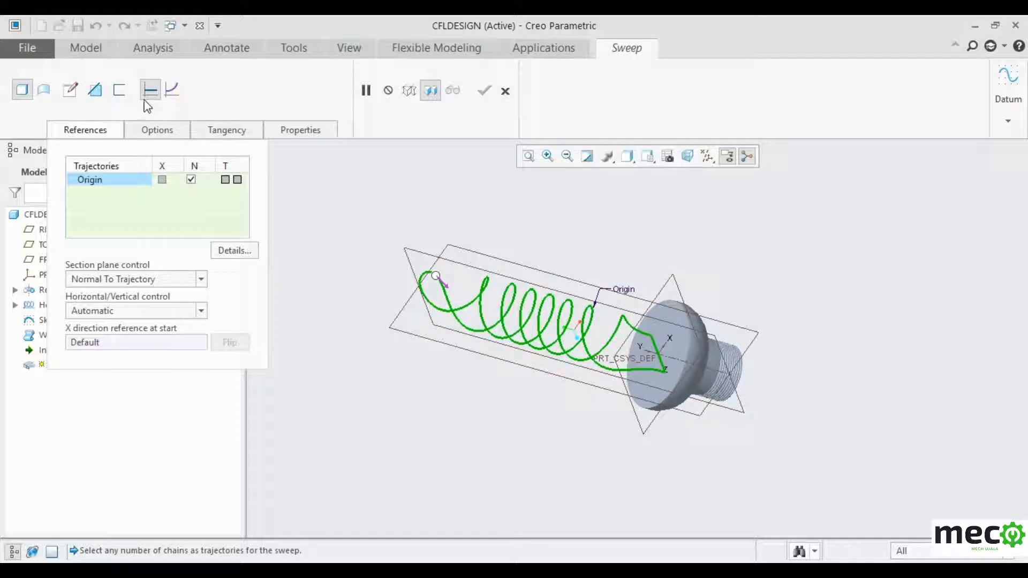
{"action": "left_click", "coordinate": [505, 91]}
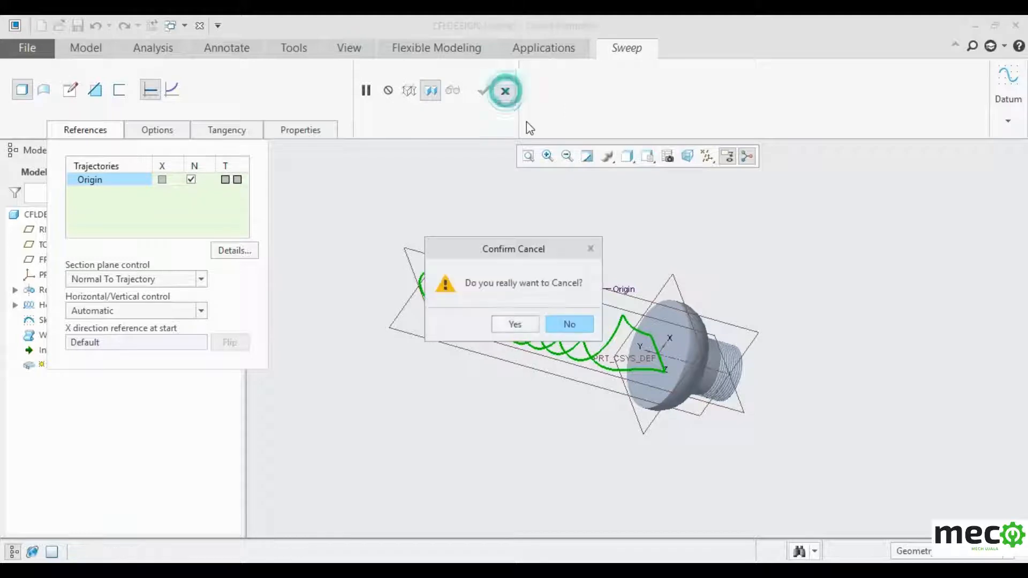
{"action": "left_click", "coordinate": [520, 324]}
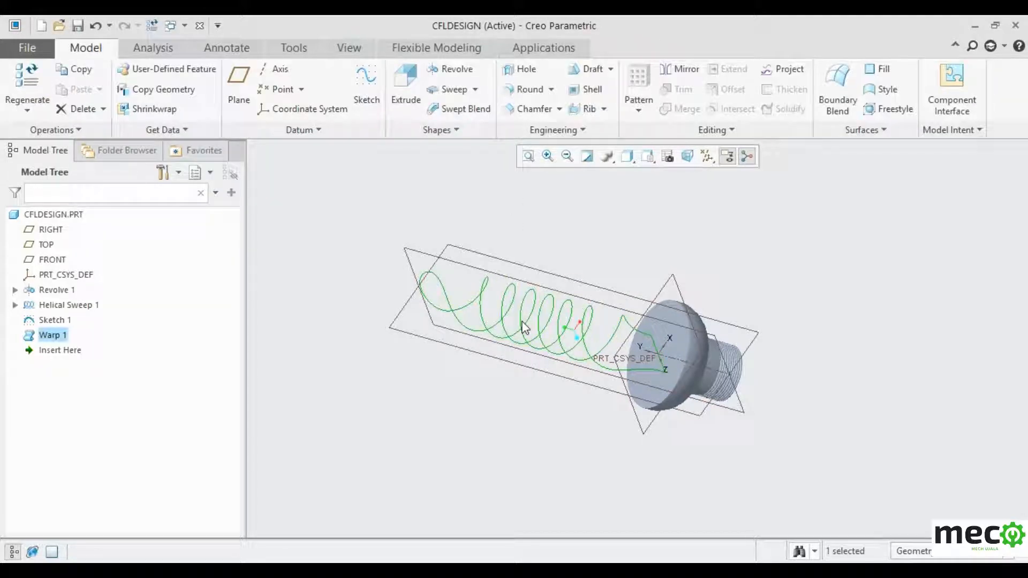
- Edit Sketch 1 and delete a segment of its line, accepting the referenced-segment warning
{"action": "left_click", "coordinate": [654, 234]}
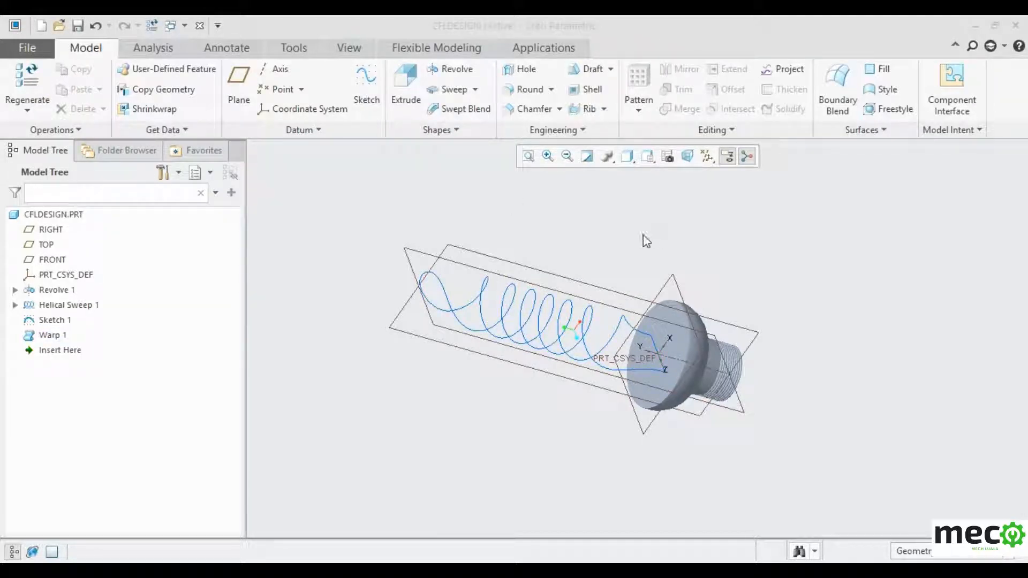
{"action": "middle_click_drag", "start_coordinate": [642, 235], "coordinate": [650, 228]}
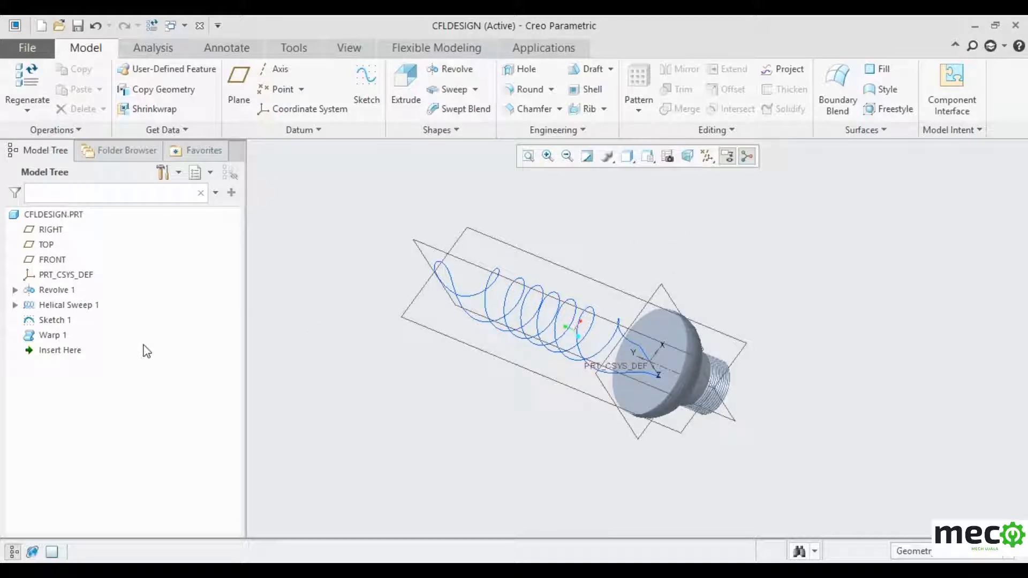
{"action": "left_click", "coordinate": [64, 320]}
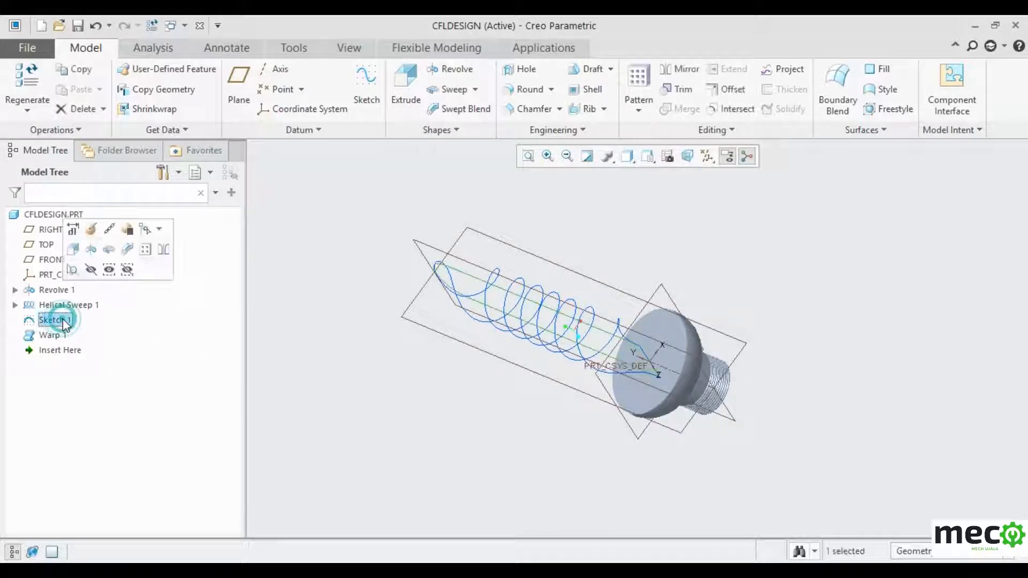
{"action": "right_click", "coordinate": [63, 320]}
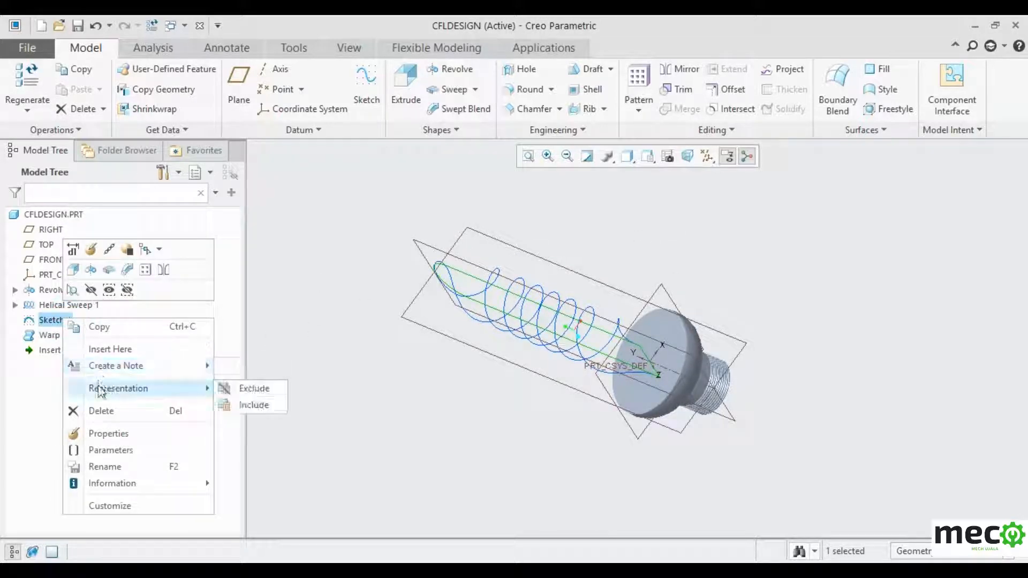
{"action": "left_click", "coordinate": [91, 251]}
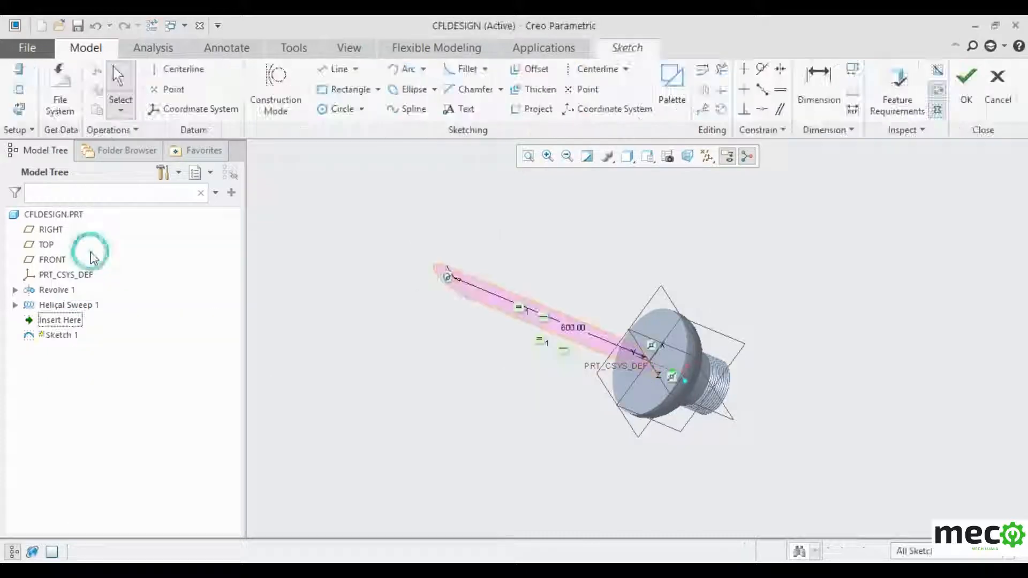
{"action": "scroll", "coordinate": [638, 367], "scroll_direction": "up", "scroll_amount": 5}
{"action": "scroll", "coordinate": [636, 371], "scroll_direction": "up", "scroll_amount": 2}
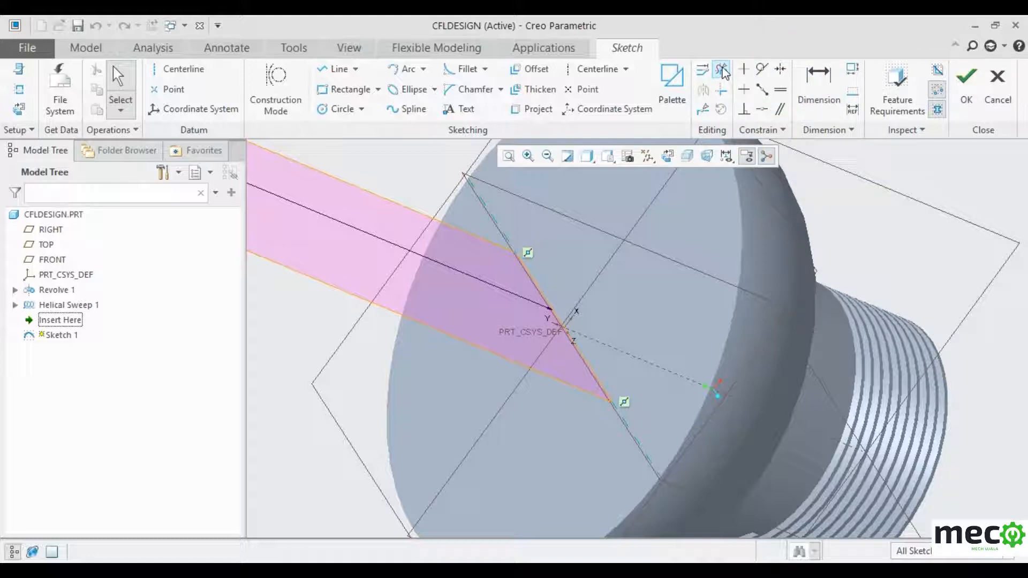
{"action": "left_click", "coordinate": [722, 71]}
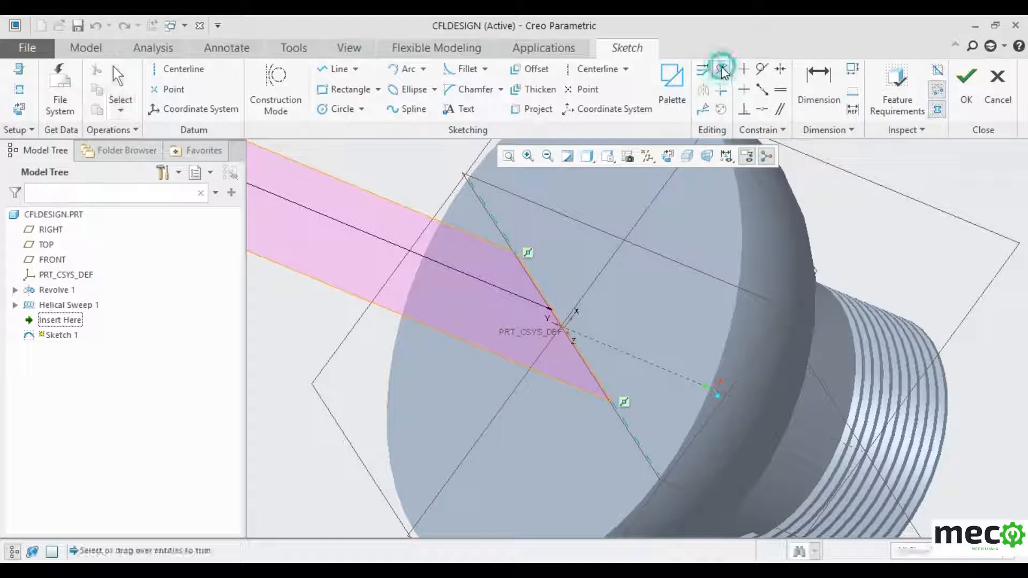
{"action": "left_click", "coordinate": [572, 309]}
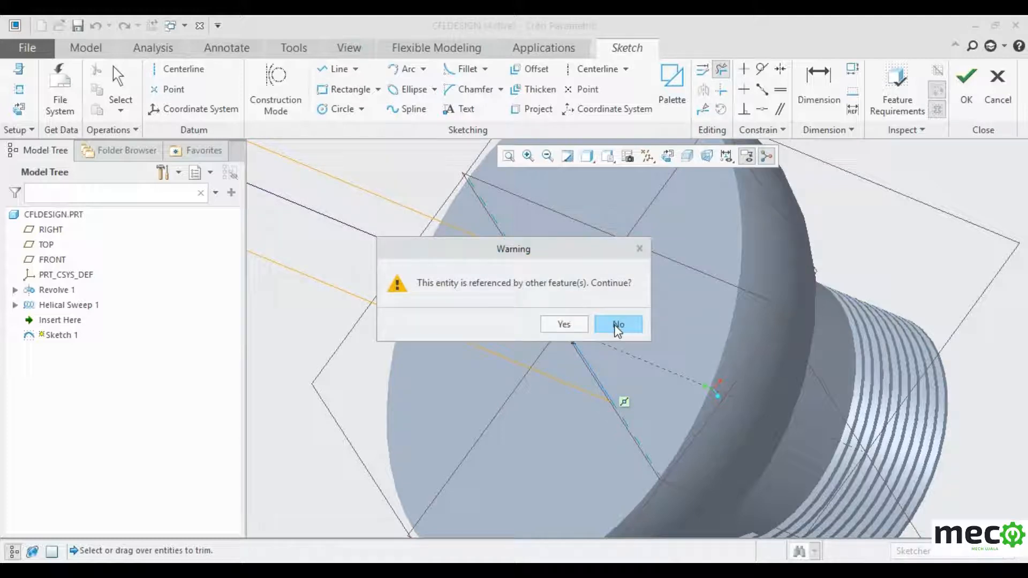
{"action": "left_click", "coordinate": [573, 325]}
{"action": "scroll", "coordinate": [573, 325], "scroll_direction": "up", "scroll_amount": 6}
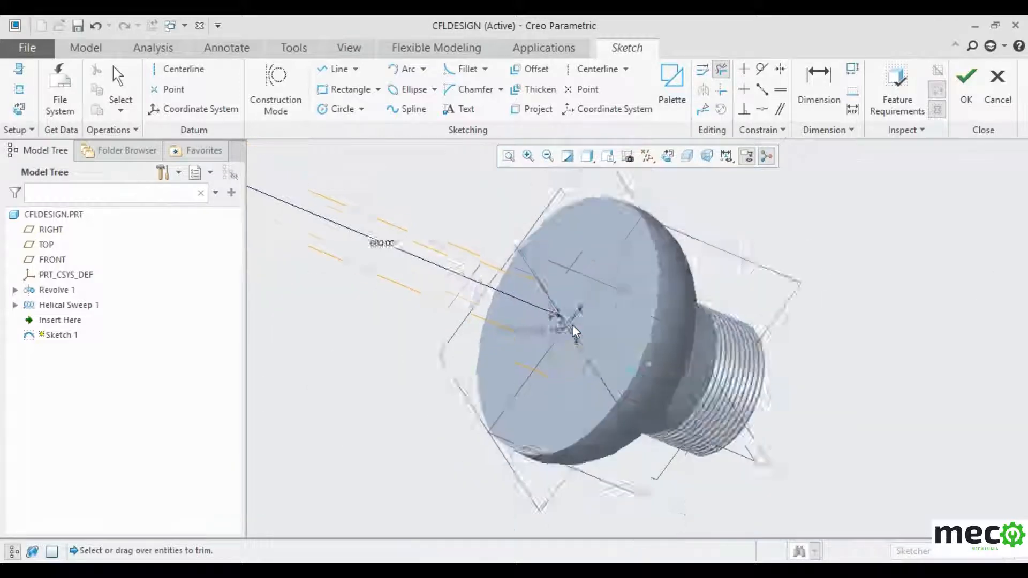
{"action": "left_click", "coordinate": [964, 97]}
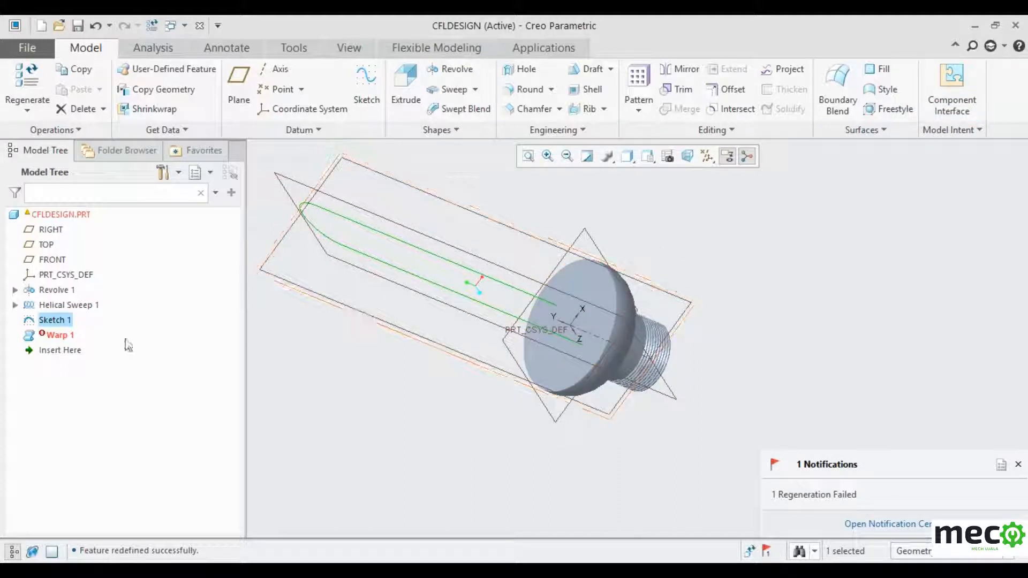
- Redefine the failed Warp 1 with three sketch curves as its geometry and apply it
{"action": "left_click", "coordinate": [63, 336]}
{"action": "right_click", "coordinate": [65, 337]}
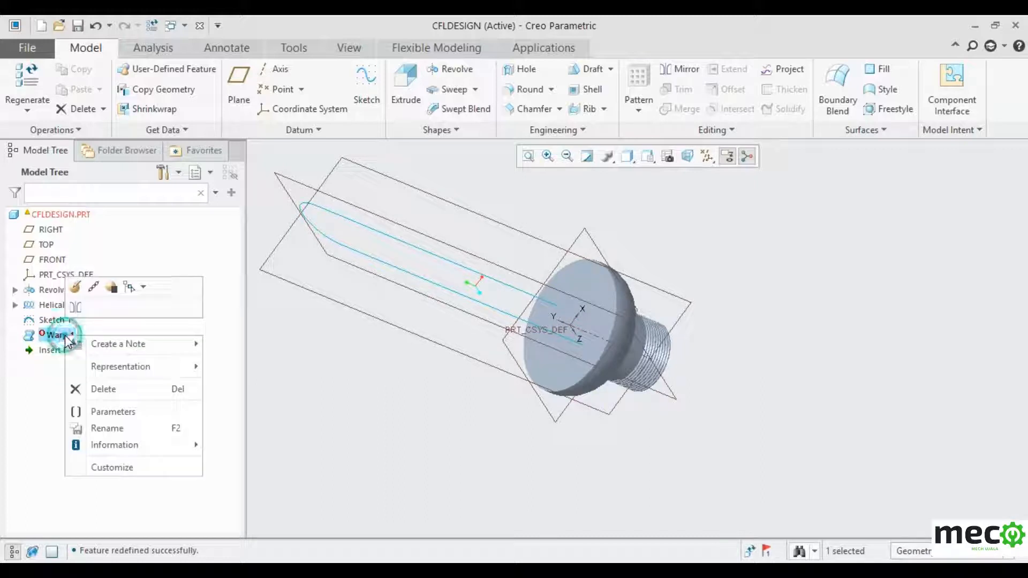
{"action": "left_click", "coordinate": [75, 289]}
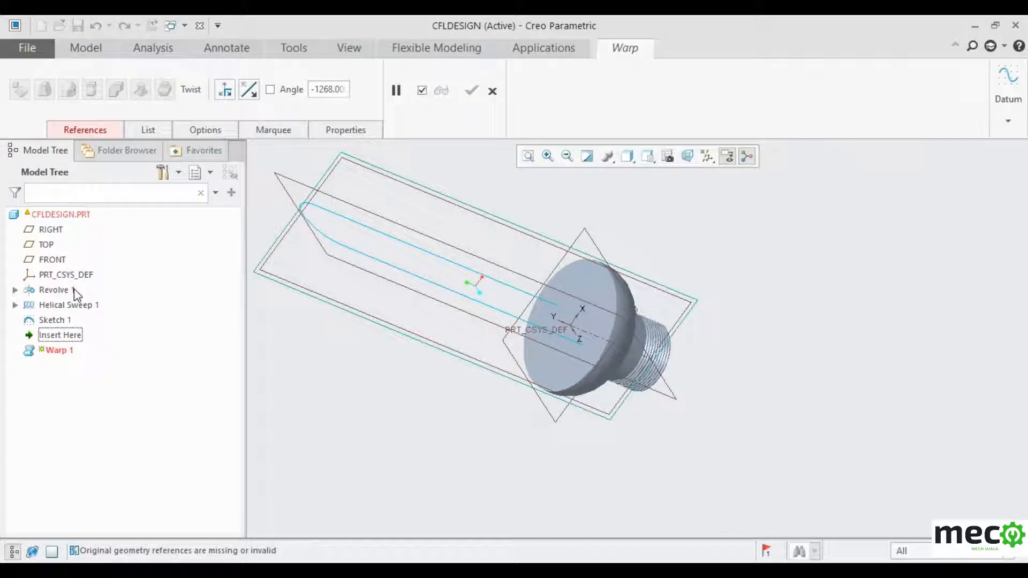
{"action": "left_click", "coordinate": [105, 131]}
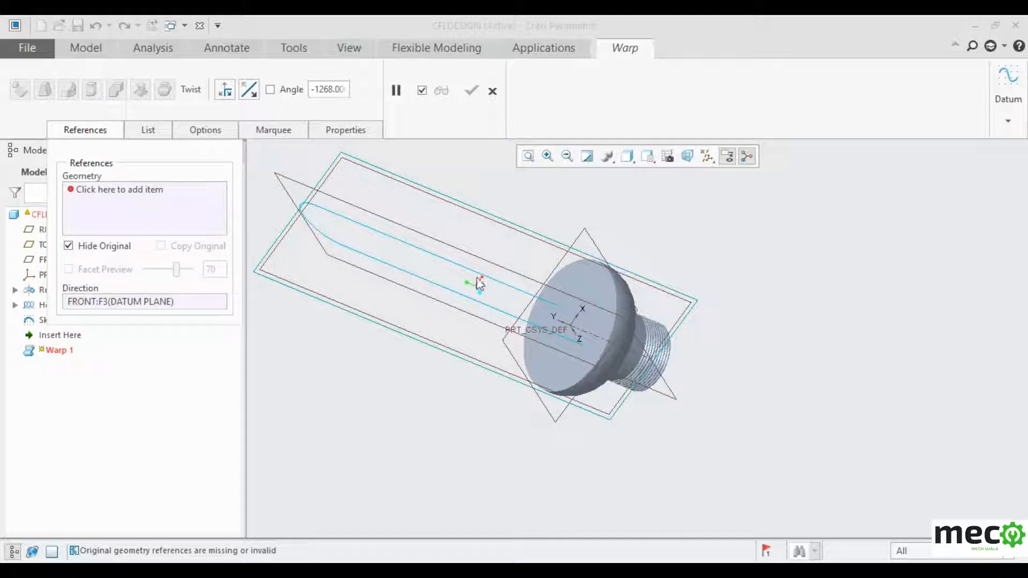
{"action": "left_click", "coordinate": [138, 192]}
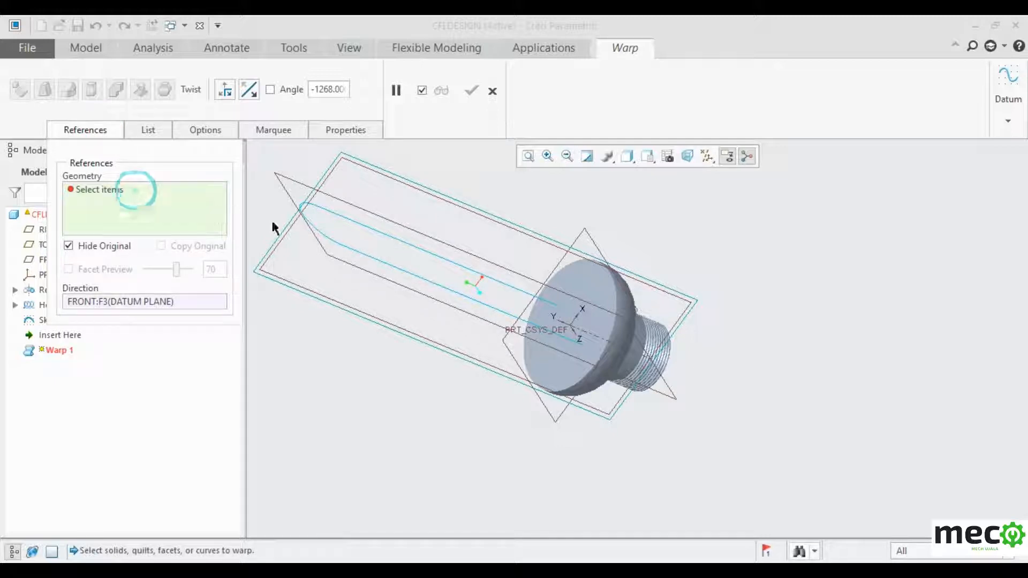
{"action": "left_click", "coordinate": [400, 236]}
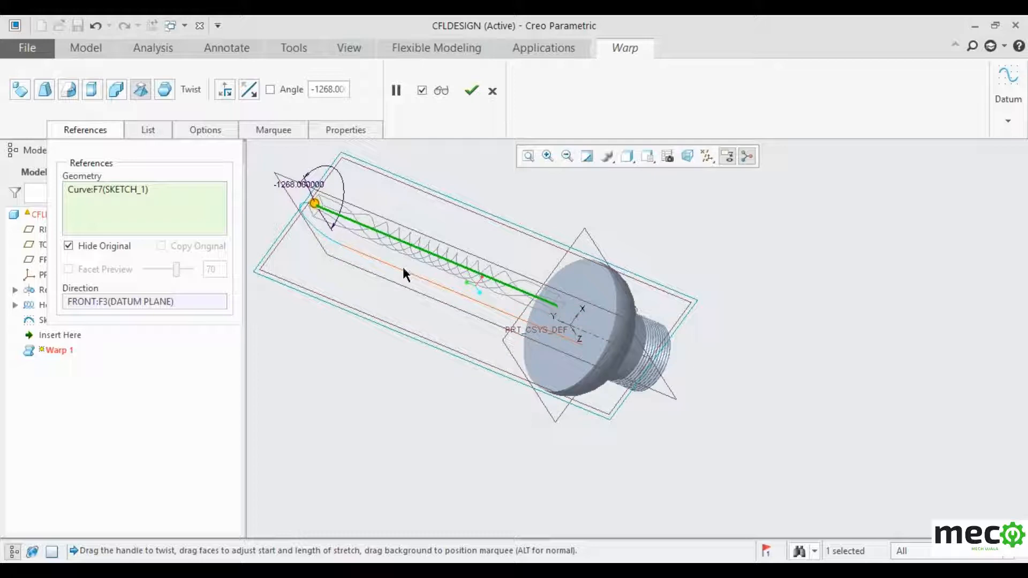
{"action": "left_click", "coordinate": [403, 269], "text": "ctrl"}
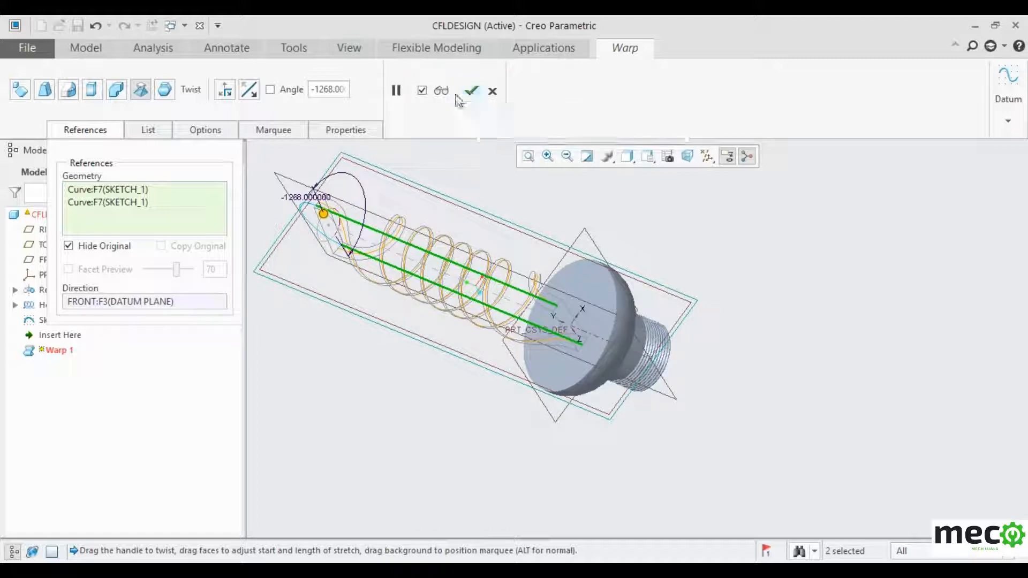
{"action": "left_click", "coordinate": [309, 222], "text": "ctrl"}
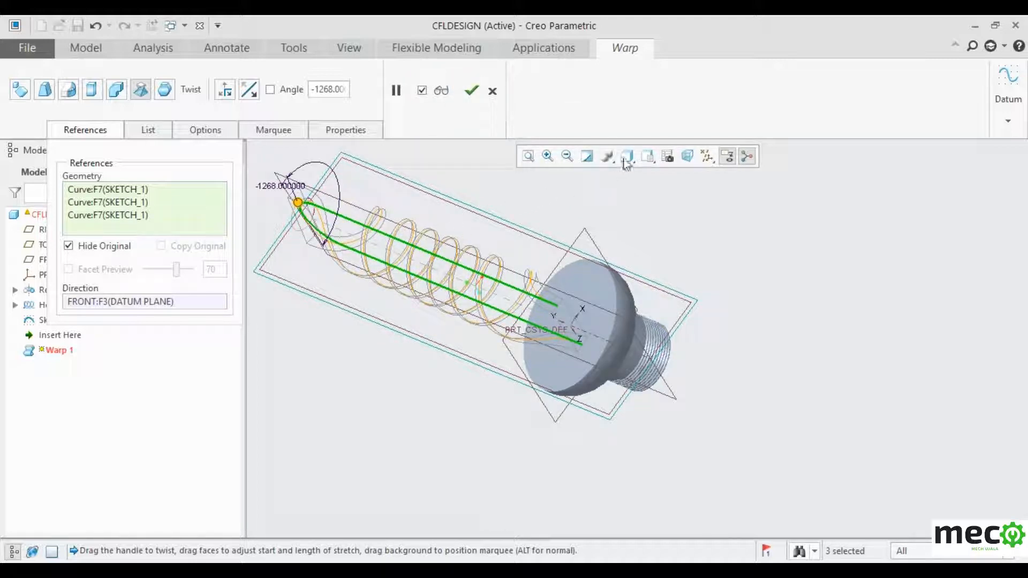
{"action": "left_click", "coordinate": [471, 91]}
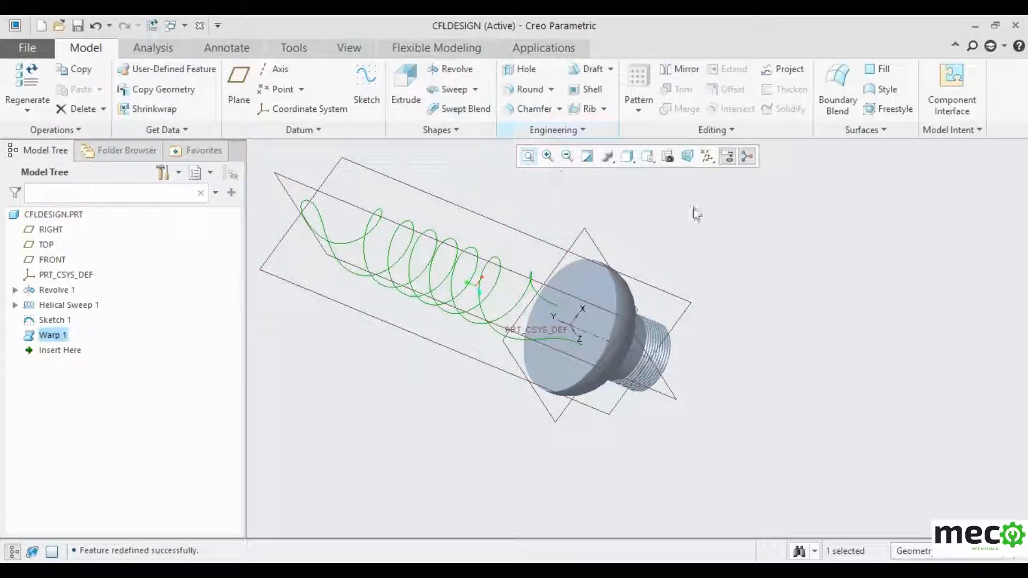
{"action": "mouse_move", "coordinate": [755, 224]}
{"action": "middle_mouse_down"}
{"action": "mouse_move", "coordinate": [750, 189]}
{"action": "mouse_move", "coordinate": [751, 233]}
{"action": "middle_mouse_up"}
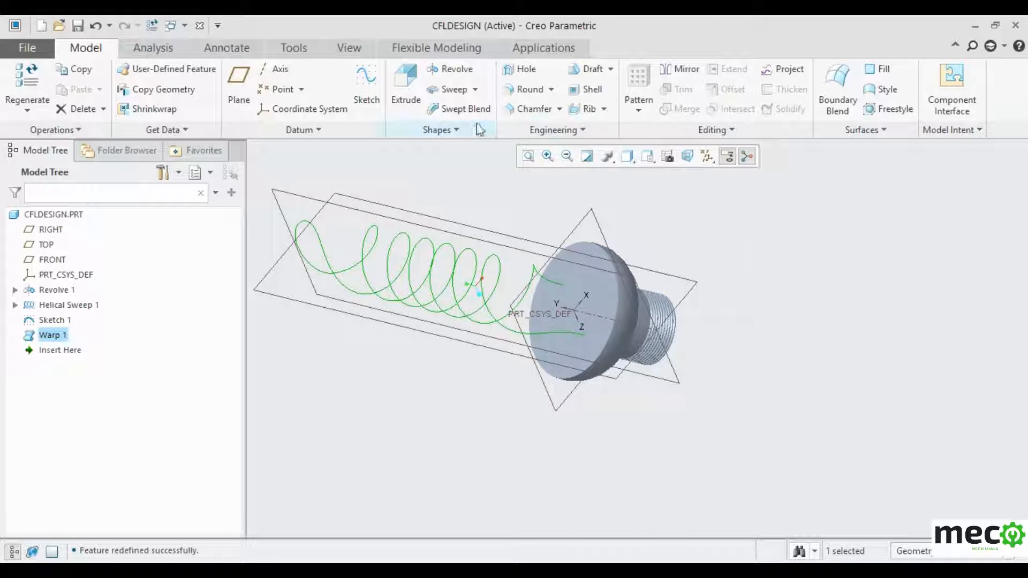
- Start a Sweep along the warped helix and open its section sketch
{"action": "left_click", "coordinate": [475, 89]}
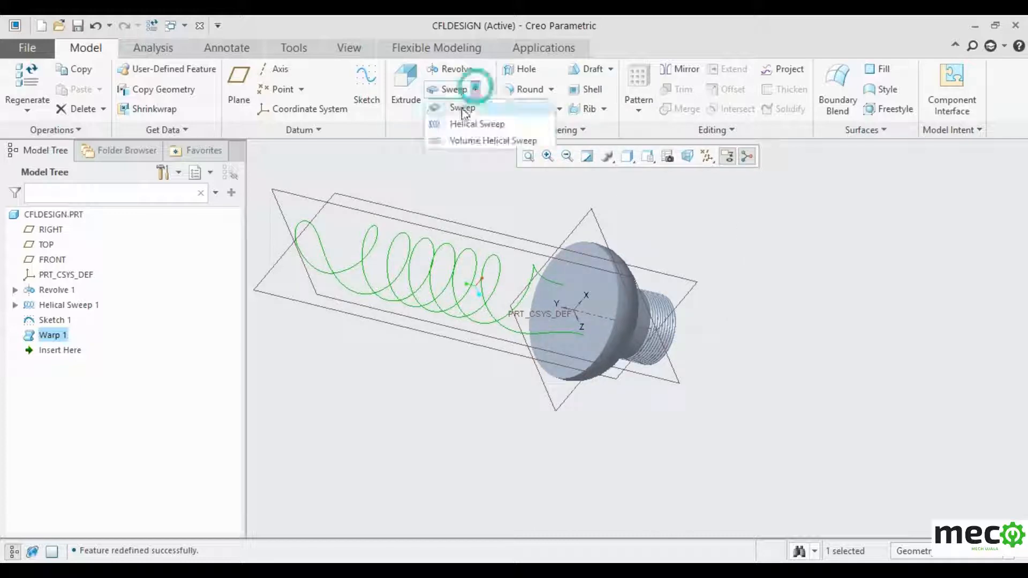
{"action": "left_click", "coordinate": [462, 109]}
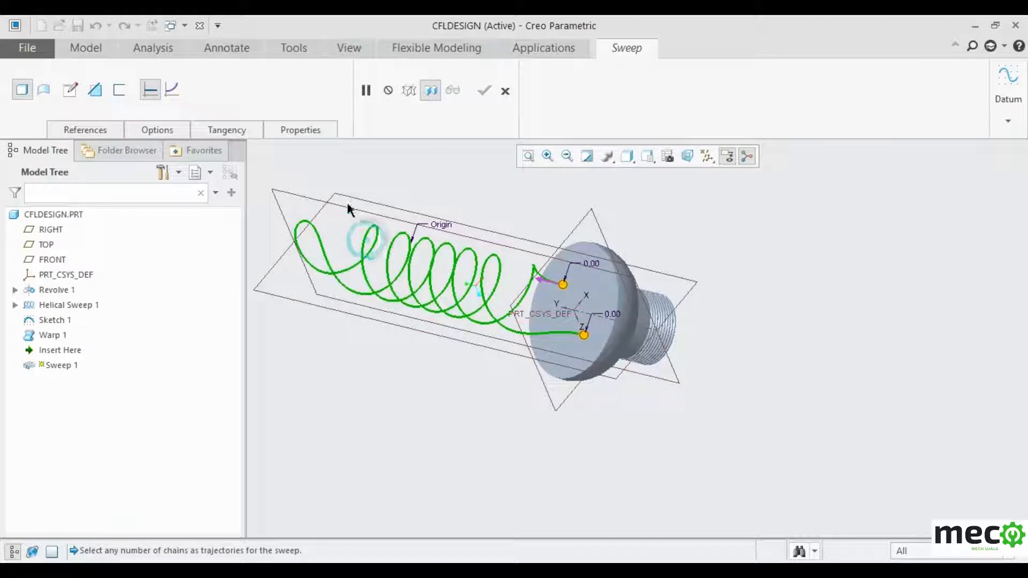
{"action": "left_click", "coordinate": [93, 97]}
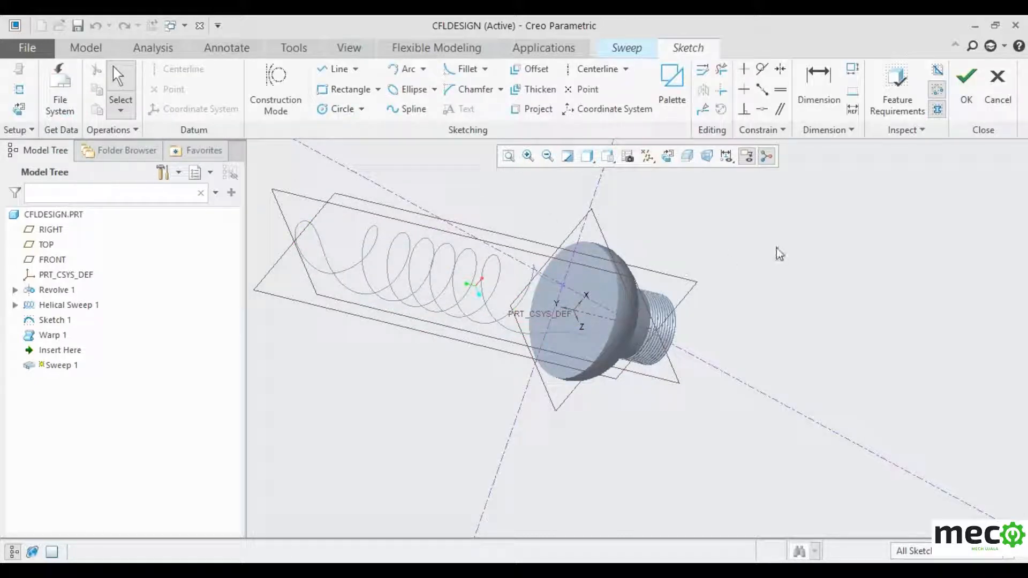
{"action": "mouse_move", "coordinate": [781, 253]}
{"action": "middle_mouse_down"}
{"action": "mouse_move", "coordinate": [736, 205]}
{"action": "mouse_move", "coordinate": [748, 211]}
{"action": "middle_mouse_up"}
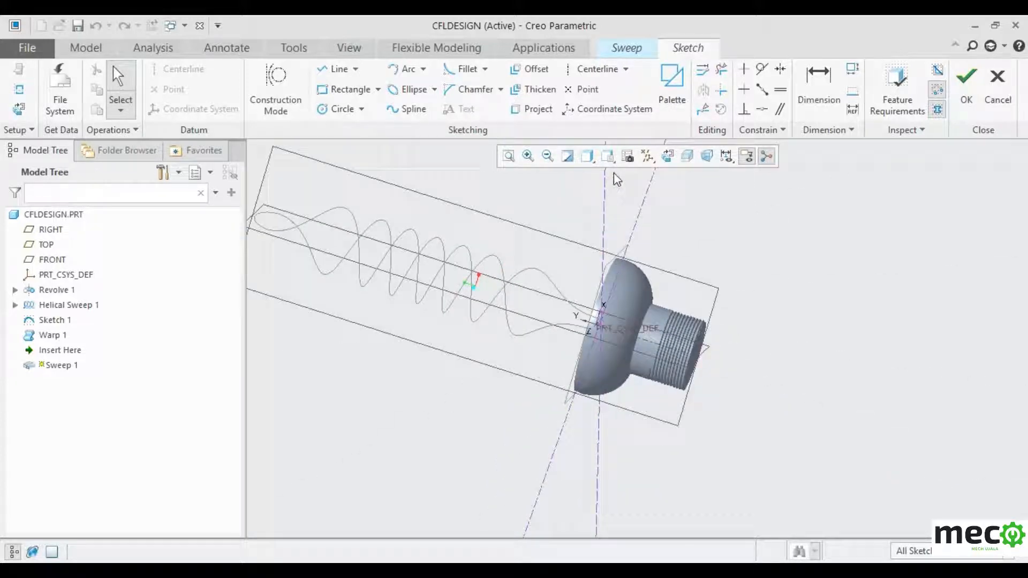
- Sketch a Ø15 circle at the trajectory start as the sweep section
{"action": "left_click", "coordinate": [339, 108]}
{"action": "scroll", "coordinate": [591, 329], "scroll_direction": "down", "scroll_amount": 5}
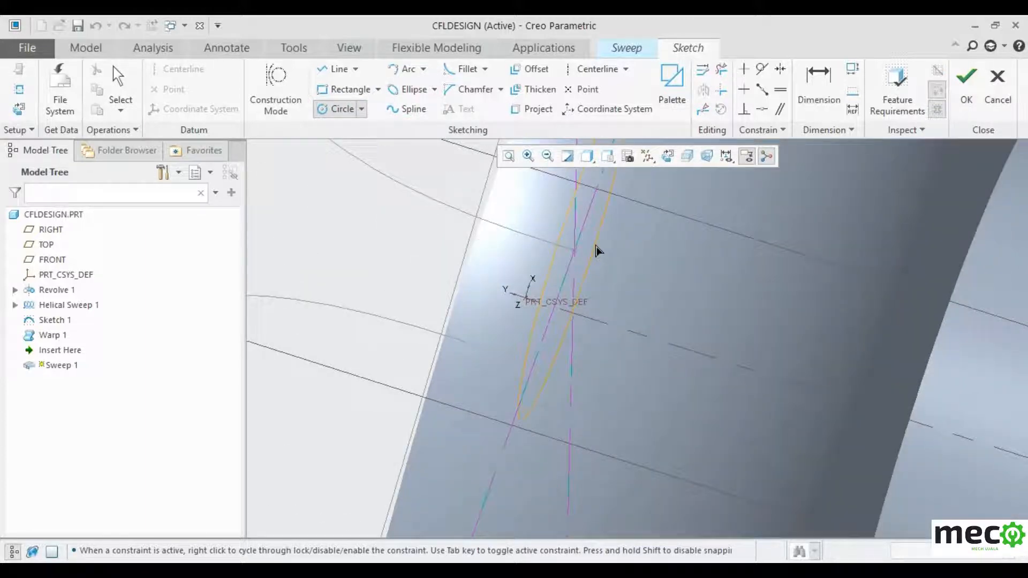
{"action": "left_click", "coordinate": [581, 258]}
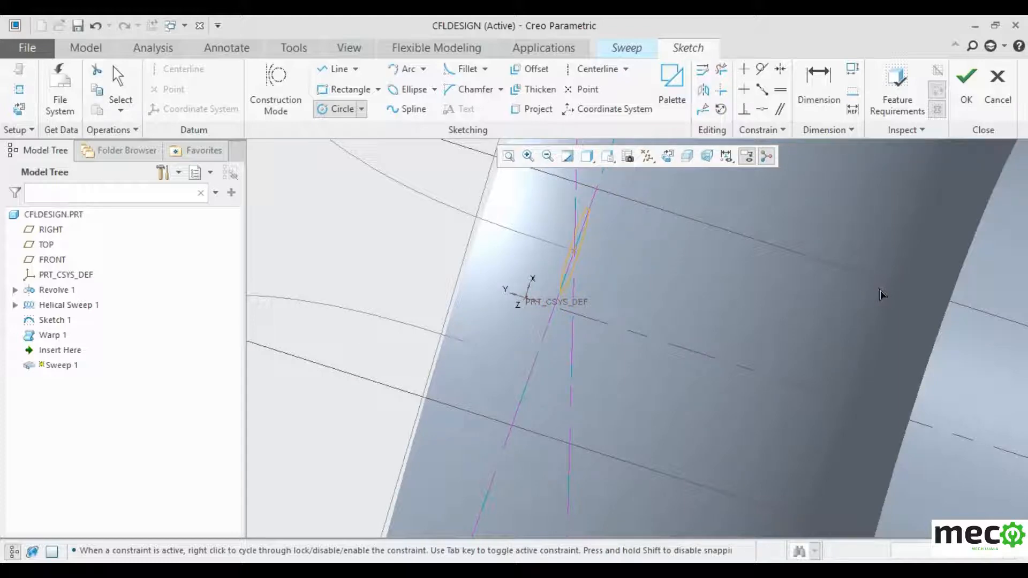
{"action": "middle_click_drag", "start_coordinate": [884, 297], "coordinate": [853, 289]}
{"action": "scroll", "coordinate": [584, 287], "scroll_direction": "down", "scroll_amount": 3}
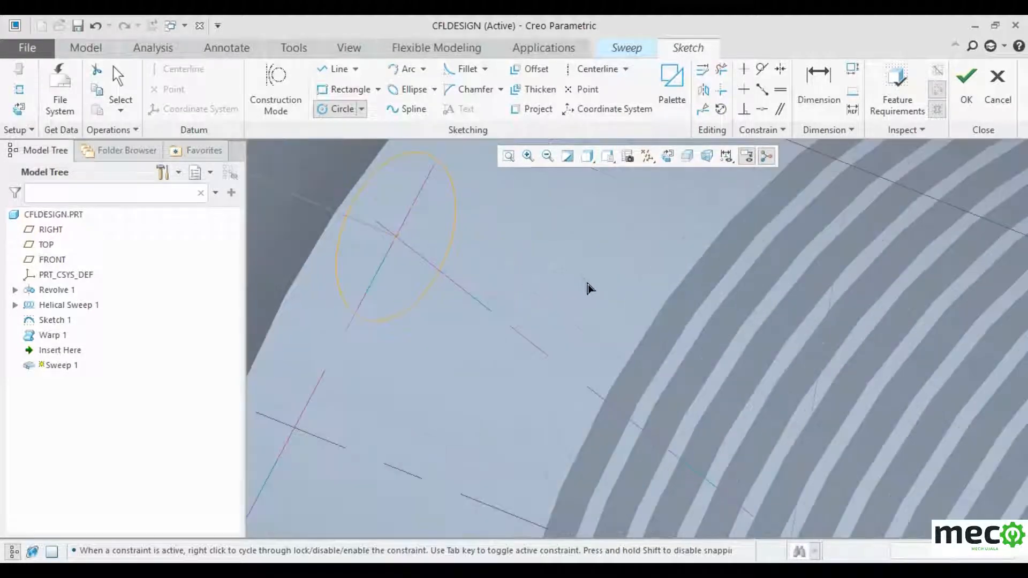
{"action": "scroll", "coordinate": [619, 307], "scroll_direction": "up", "scroll_amount": 5}
{"action": "middle_click", "coordinate": [715, 302]}
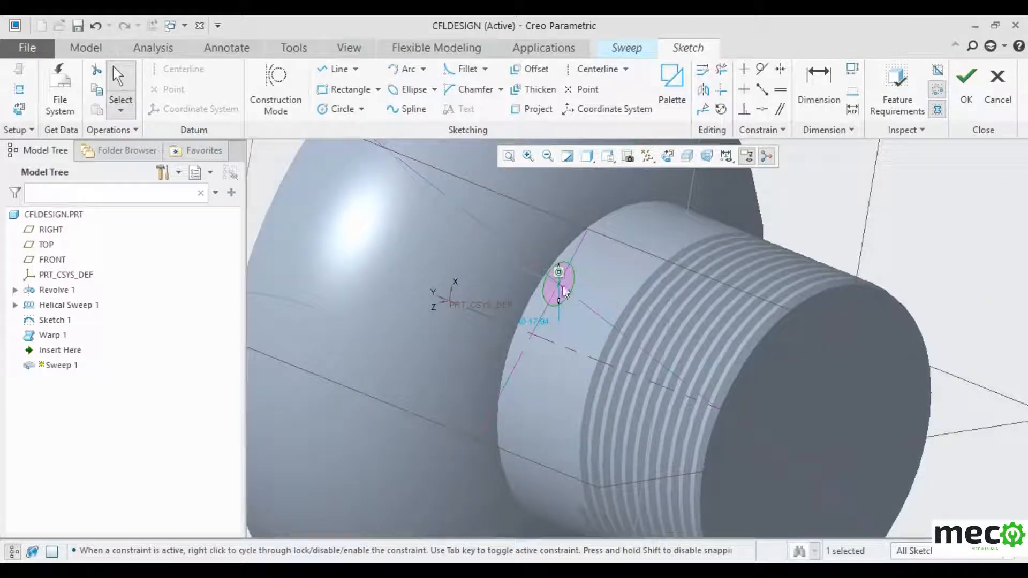
{"action": "scroll", "coordinate": [564, 291], "scroll_direction": "down", "scroll_amount": 6}
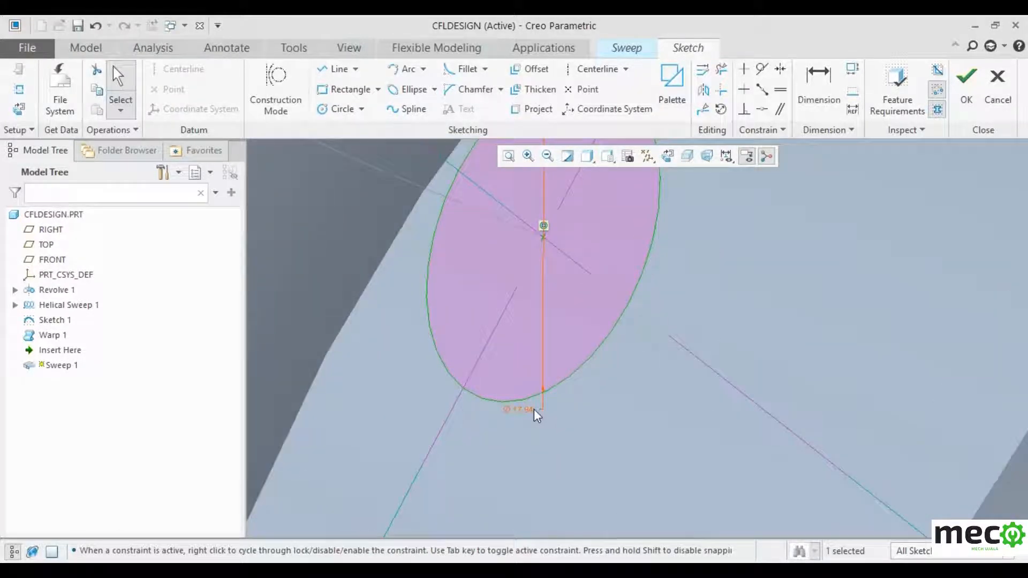
{"action": "double_click", "coordinate": [535, 410]}
{"action": "type", "text": "1"}
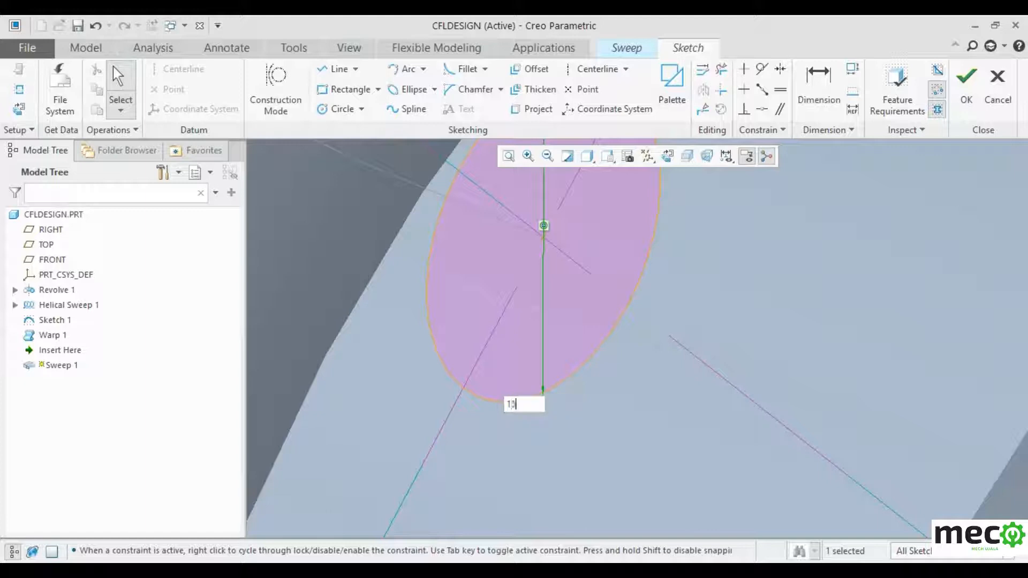
{"action": "type", "text": "5"}
{"action": "key", "text": "Return"}
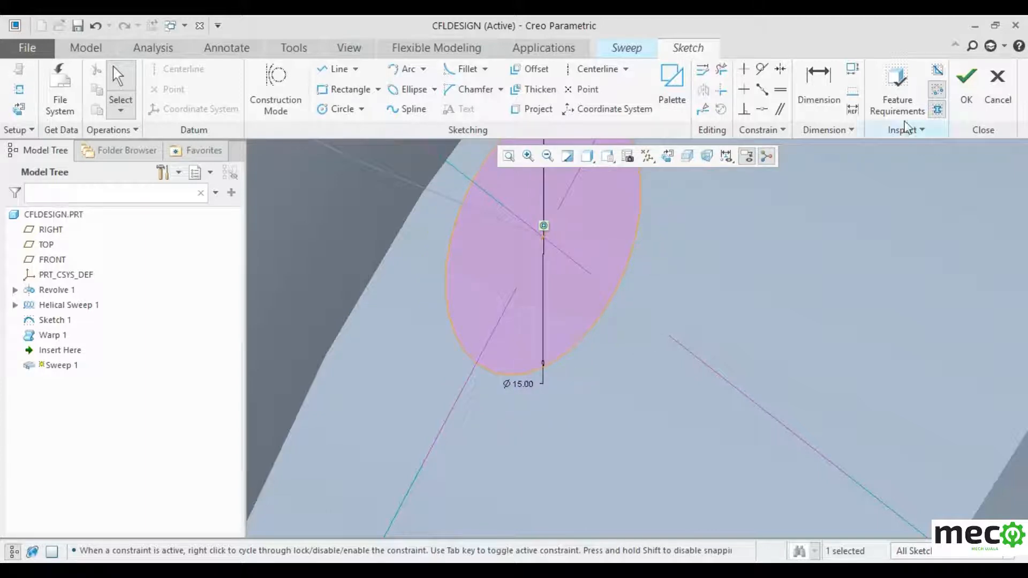
{"action": "left_click", "coordinate": [966, 80]}
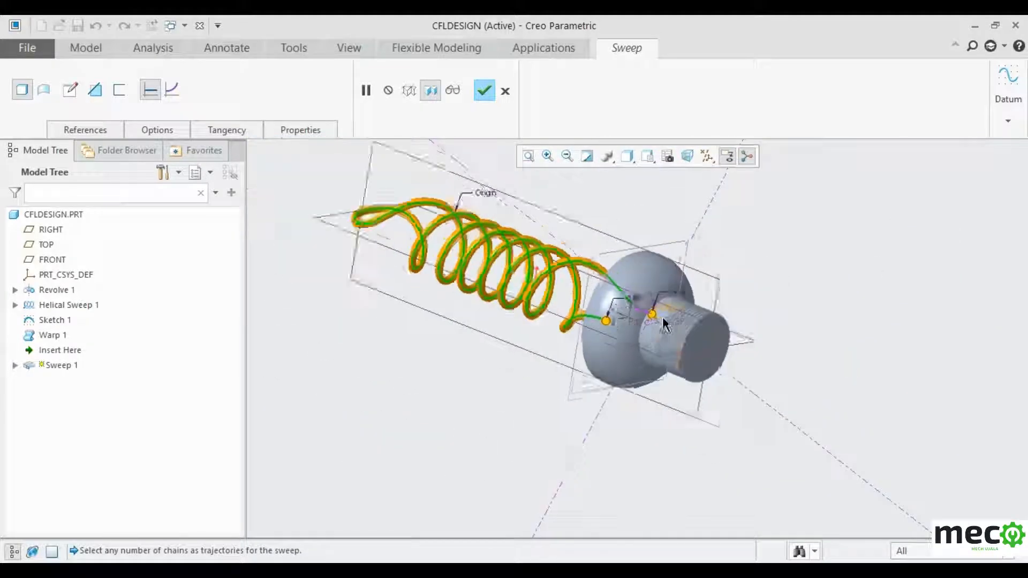
- Reopen the sweep section and change the circle diameter to 20
{"action": "middle_click_drag", "start_coordinate": [474, 401], "coordinate": [519, 402]}
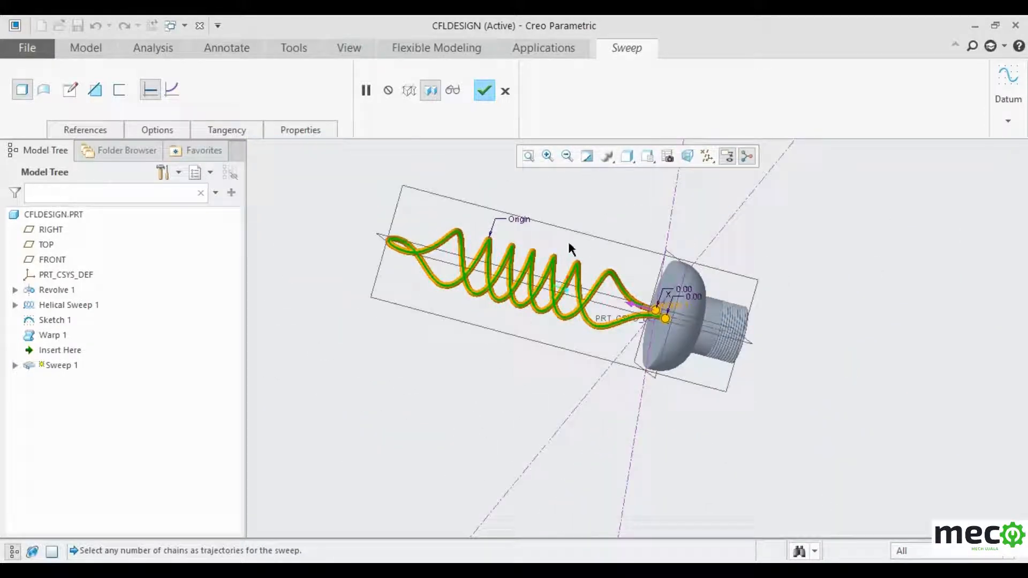
{"action": "scroll", "coordinate": [651, 288], "scroll_direction": "up", "scroll_amount": 4}
{"action": "scroll", "coordinate": [717, 338], "scroll_direction": "up", "scroll_amount": 4}
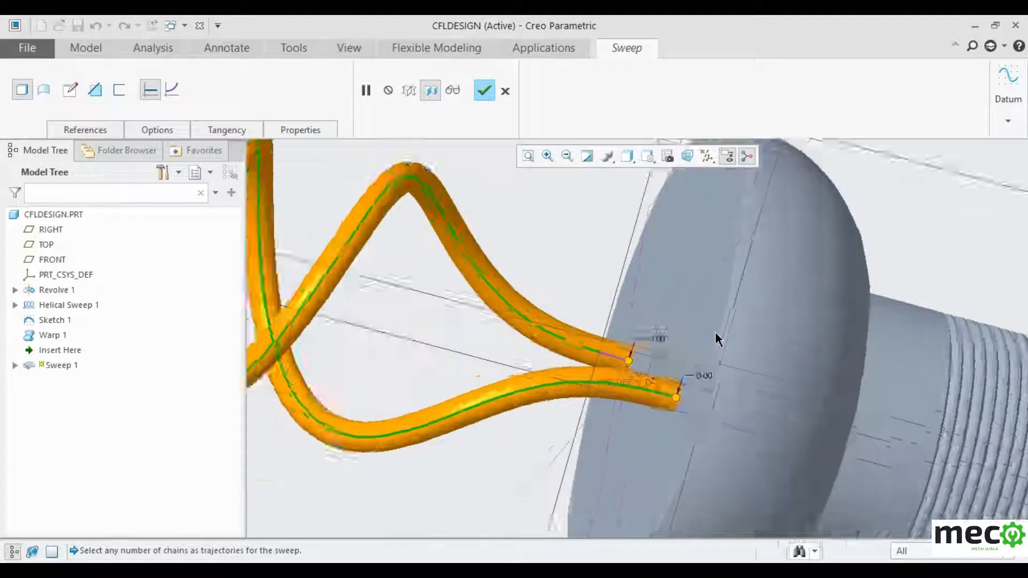
{"action": "left_click", "coordinate": [70, 89]}
{"action": "scroll", "coordinate": [572, 380], "scroll_direction": "up", "scroll_amount": 3}
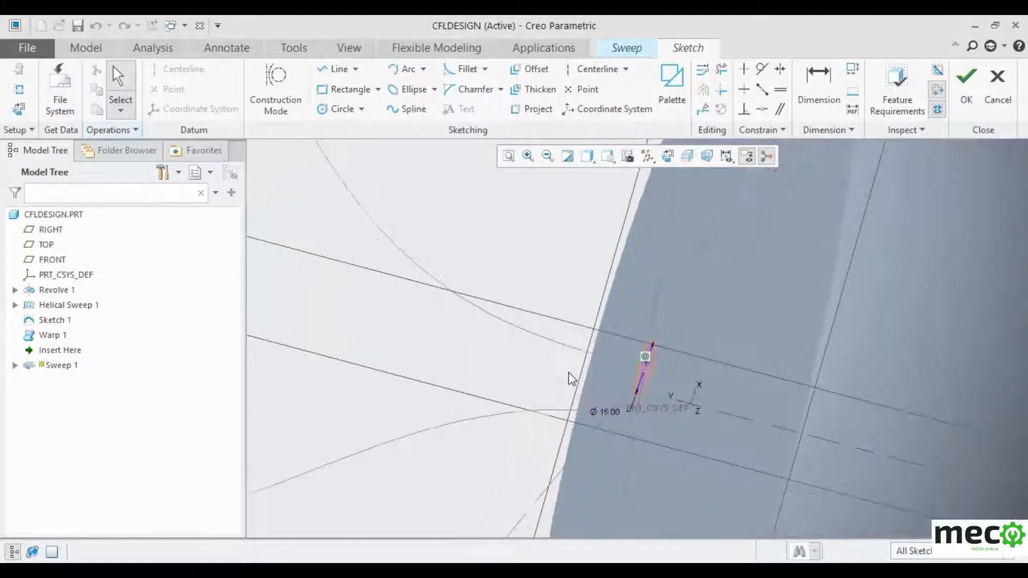
{"action": "scroll", "coordinate": [572, 379], "scroll_direction": "up", "scroll_amount": 3}
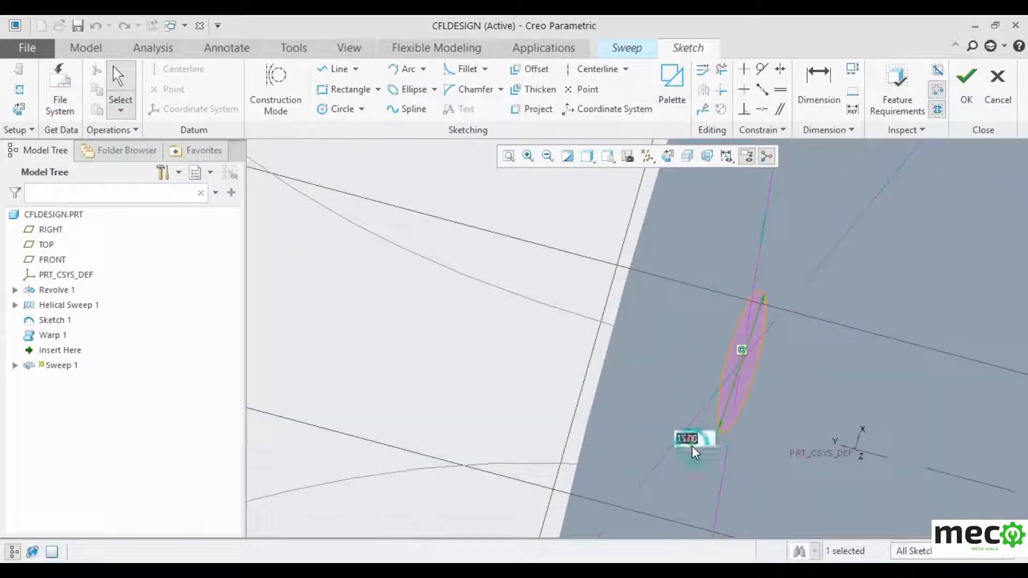
{"action": "type", "text": "20"}
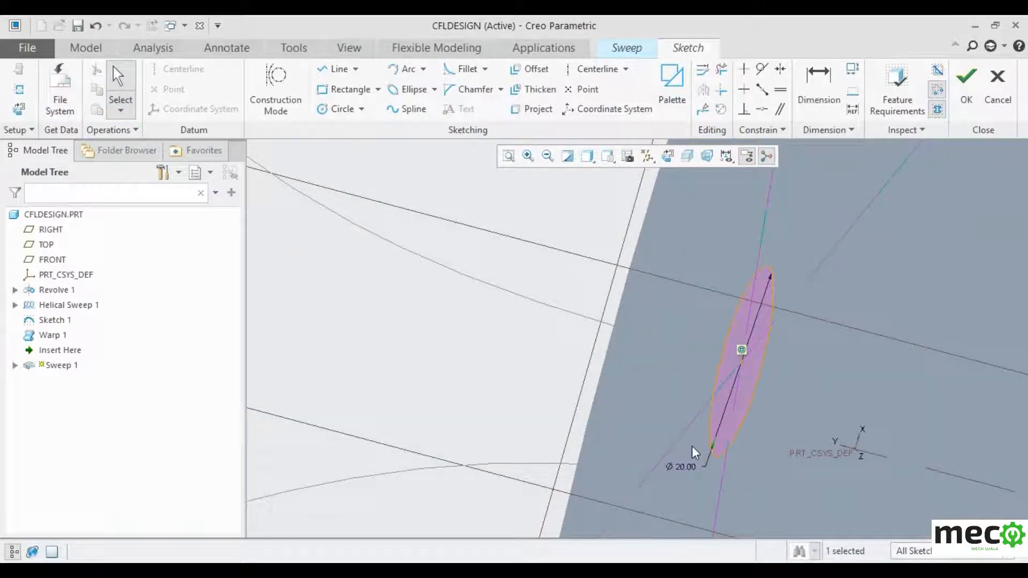
{"action": "left_click", "coordinate": [965, 78]}
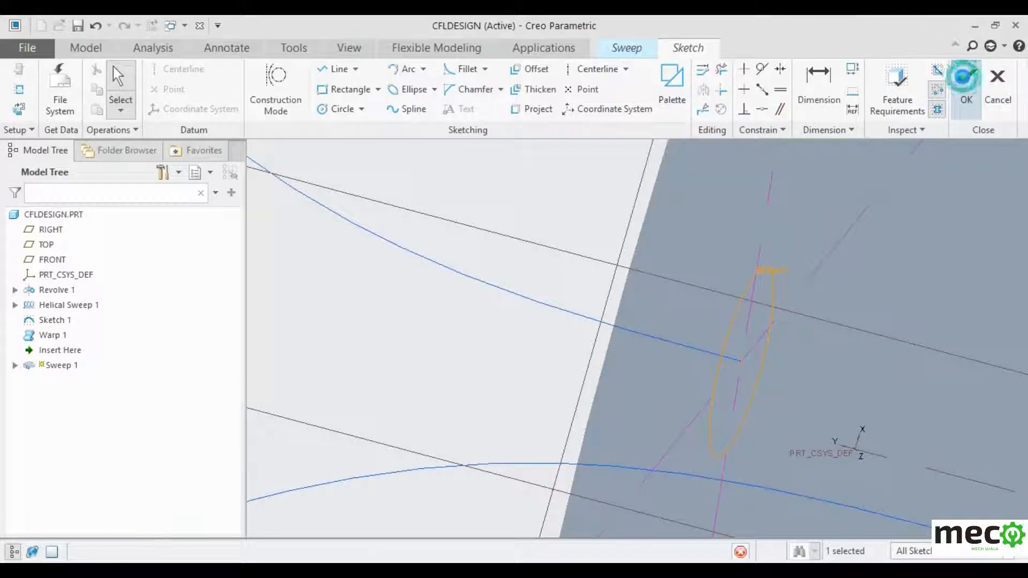
- Complete Sweep 1 as a solid tube along the coiled helix
{"action": "scroll", "coordinate": [814, 321], "scroll_direction": "down", "scroll_amount": 10}
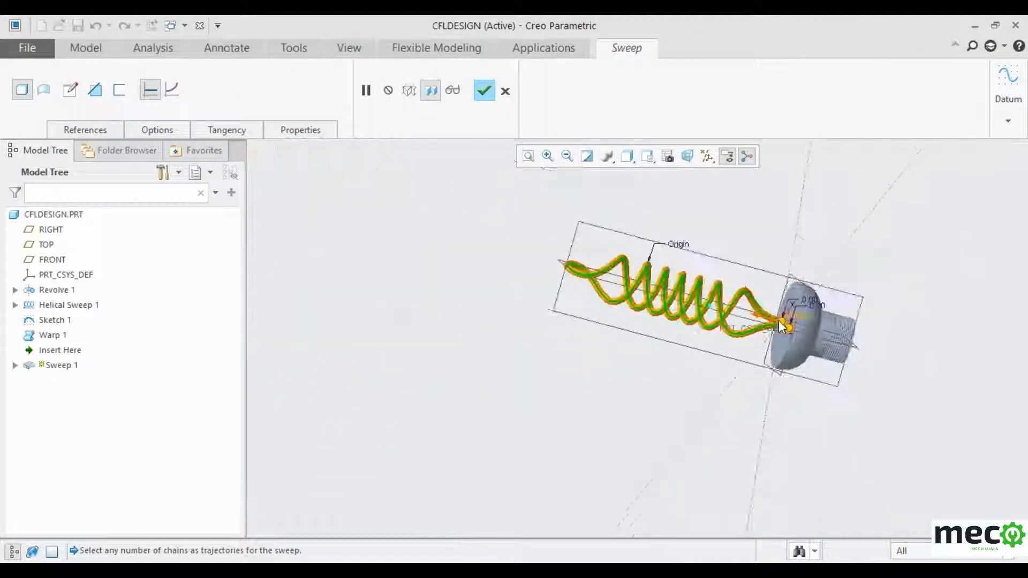
{"action": "middle_click_drag", "start_coordinate": [571, 385], "coordinate": [484, 363]}
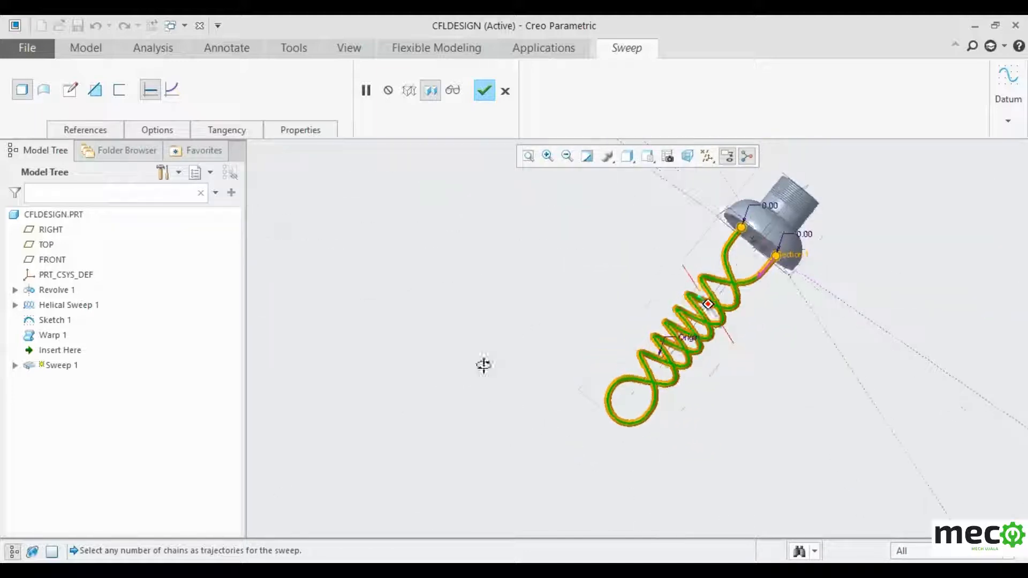
{"action": "scroll", "coordinate": [691, 327], "scroll_direction": "up", "scroll_amount": 4}
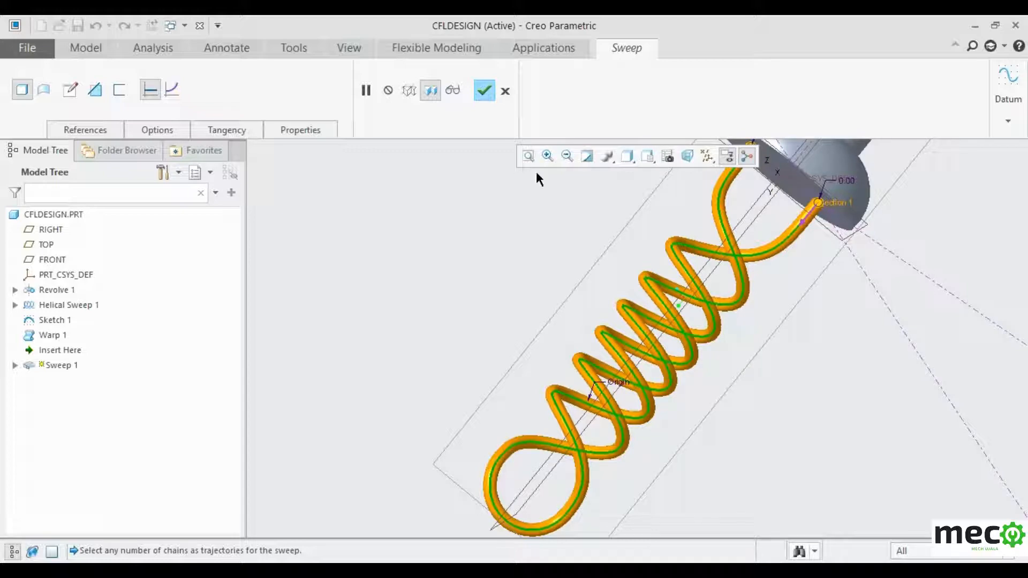
{"action": "left_click", "coordinate": [485, 92]}
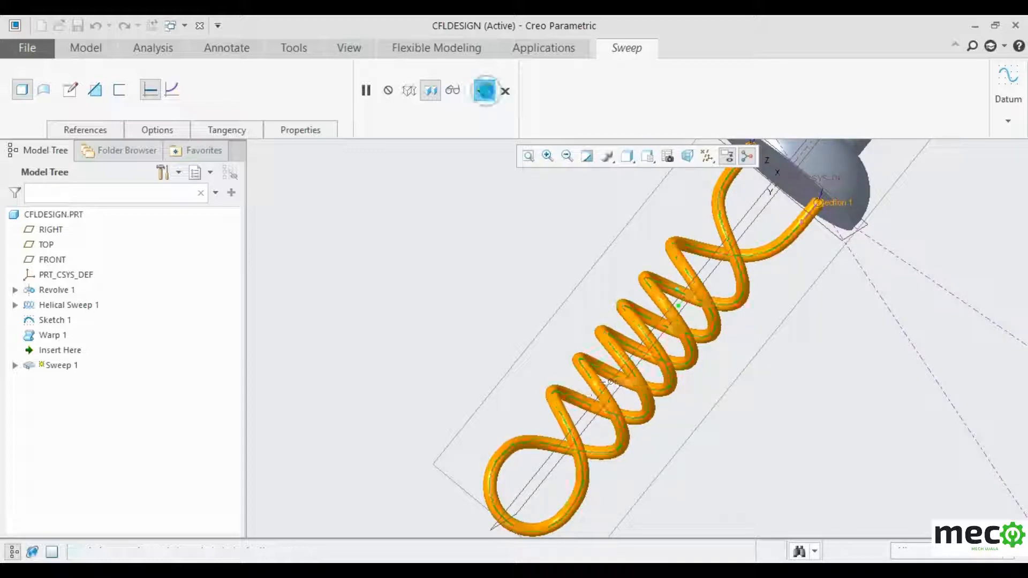
- Orbit to a tilted side view of the finished coil and bring up the View tools
{"action": "scroll", "coordinate": [444, 279], "scroll_direction": "down", "scroll_amount": 2}
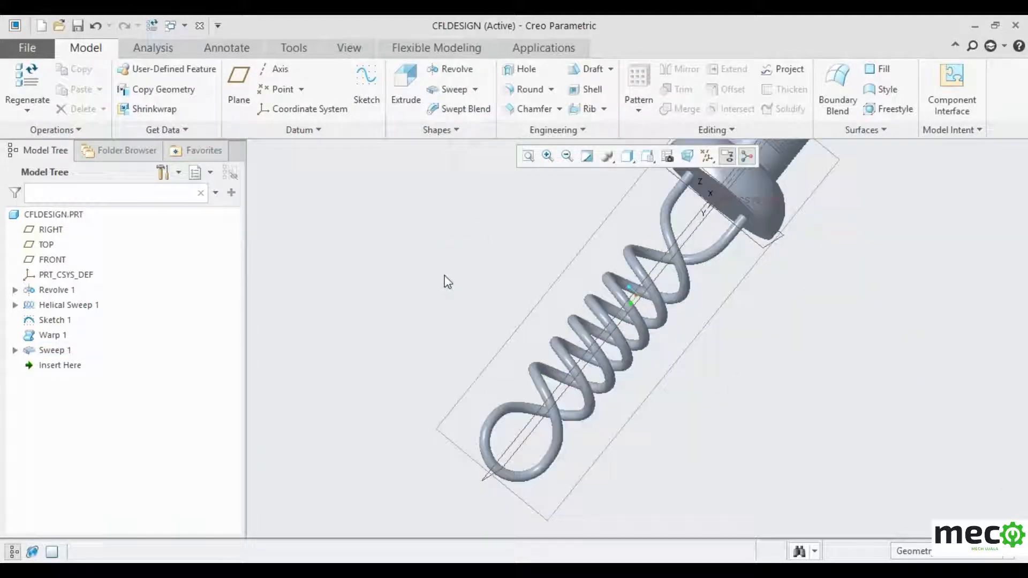
{"action": "middle_click_drag", "start_coordinate": [445, 282], "coordinate": [418, 222]}
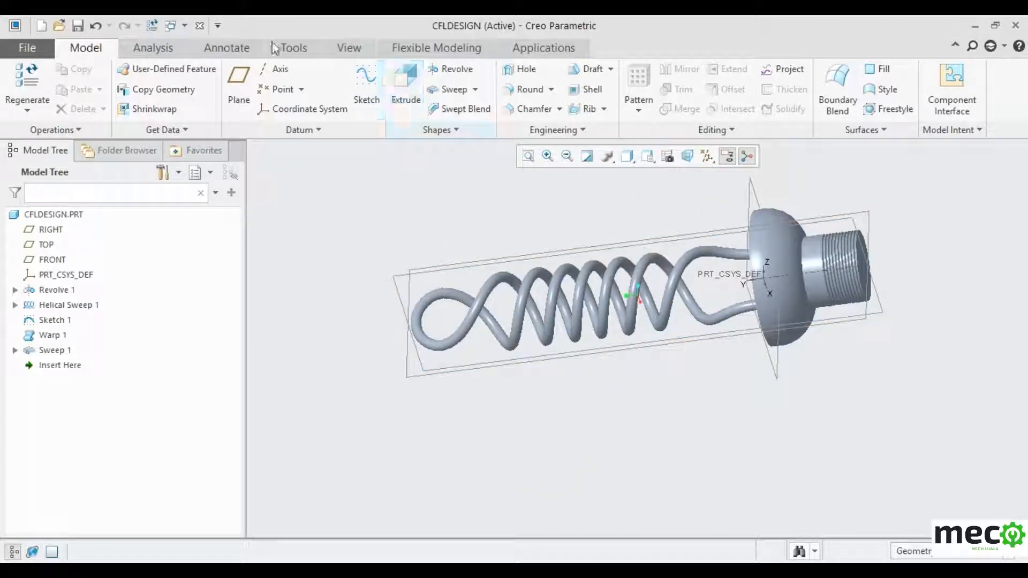
{"action": "left_click", "coordinate": [347, 49]}
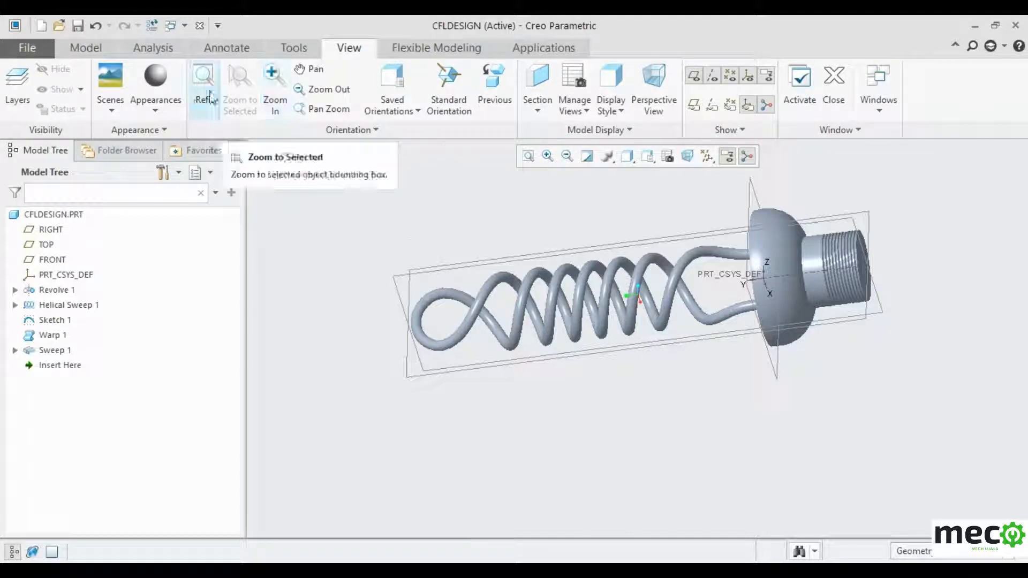
- Pick the brown ptc-fabric-leather appearance from the Appearances gallery
{"action": "left_click", "coordinate": [155, 114]}
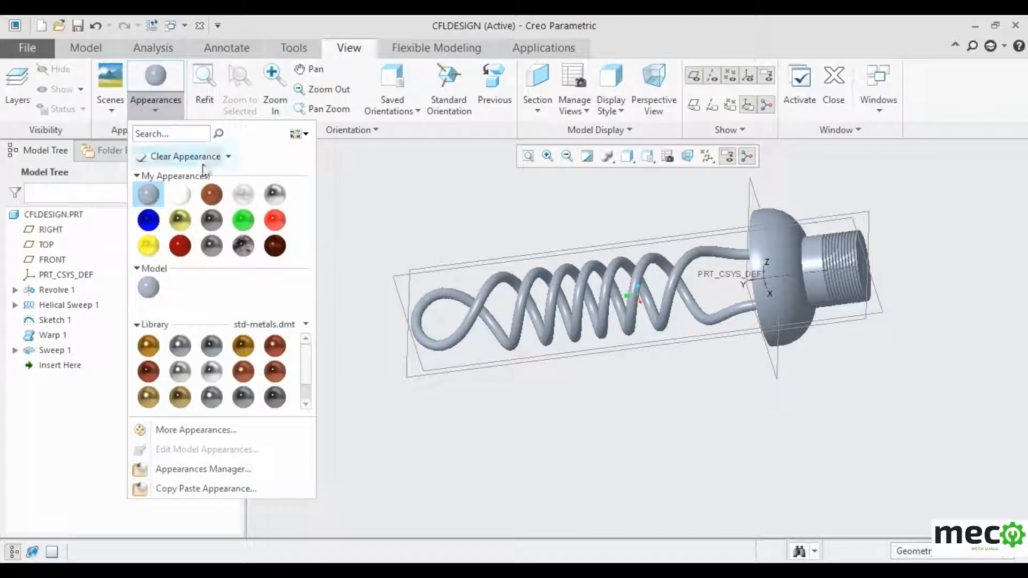
{"action": "left_click", "coordinate": [212, 194]}
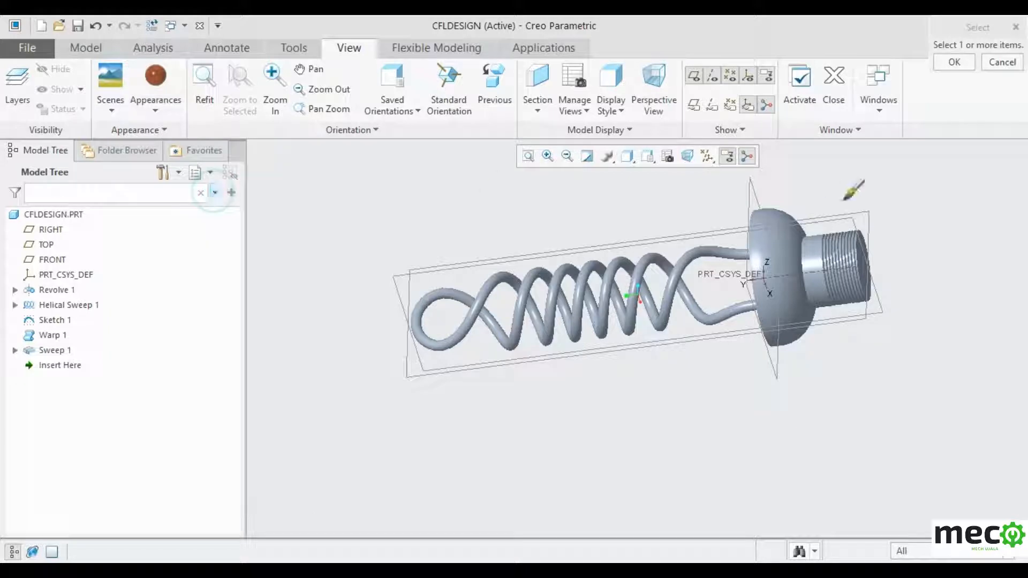
{"action": "left_click", "coordinate": [794, 226]}
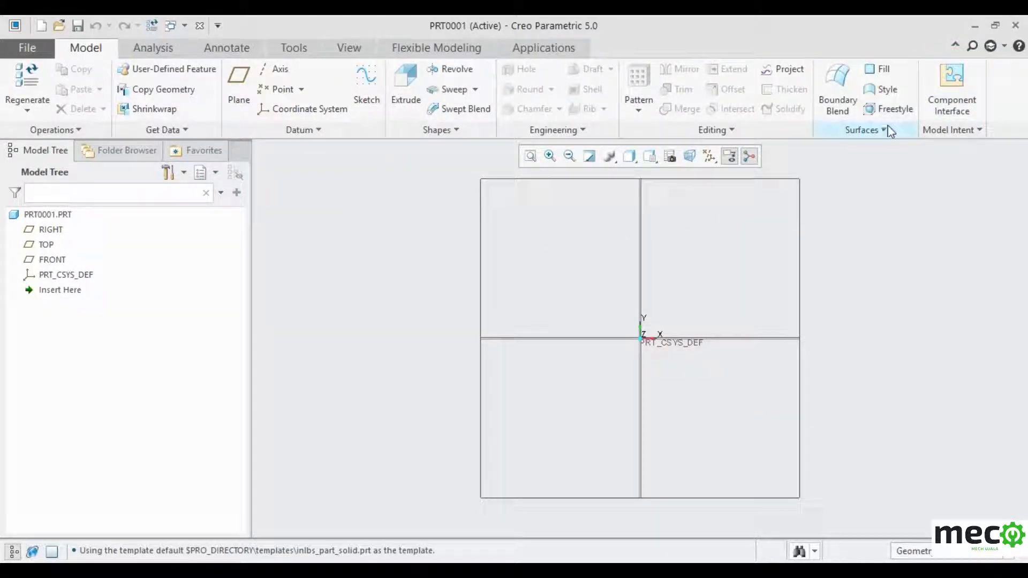
- Switch back to the CFLDESIGN model window and orbit it to another angle
{"action": "mouse_move", "coordinate": [828, 571]}
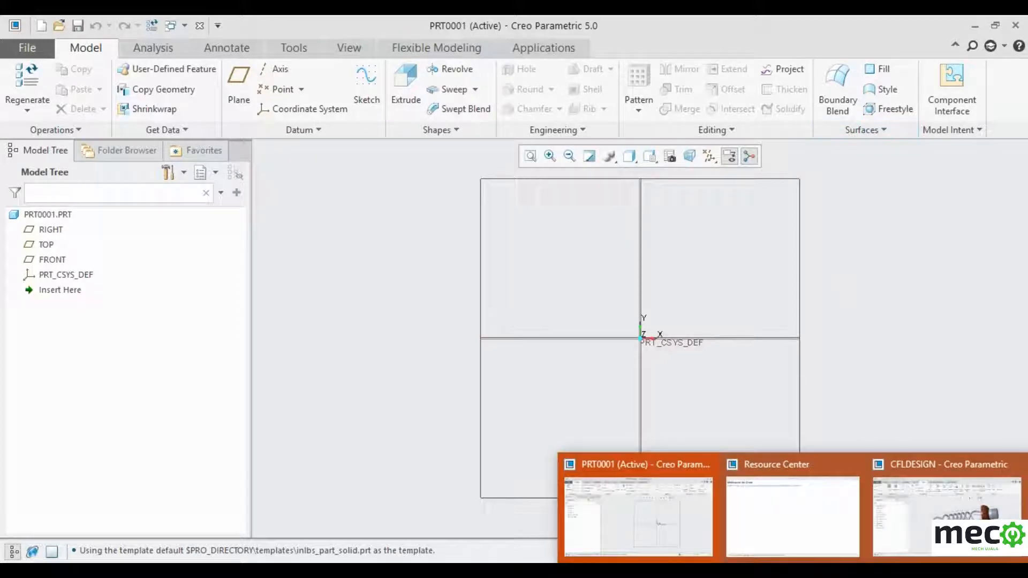
{"action": "left_click", "coordinate": [922, 539]}
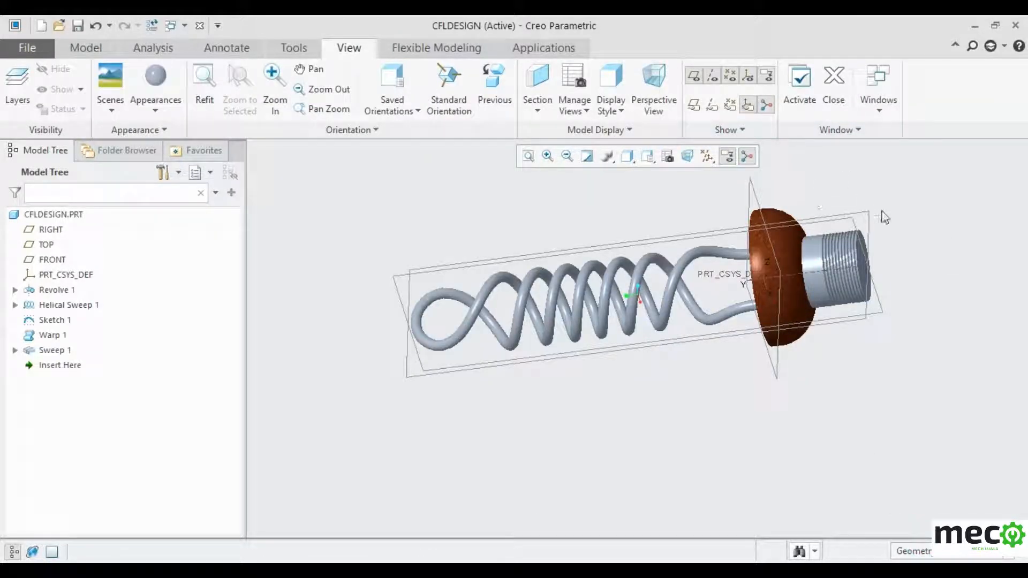
{"action": "mouse_move", "coordinate": [953, 239]}
{"action": "middle_mouse_down"}
{"action": "mouse_move", "coordinate": [950, 370]}
{"action": "mouse_move", "coordinate": [920, 293]}
{"action": "mouse_move", "coordinate": [927, 243]}
{"action": "mouse_move", "coordinate": [906, 239]}
{"action": "middle_mouse_up"}
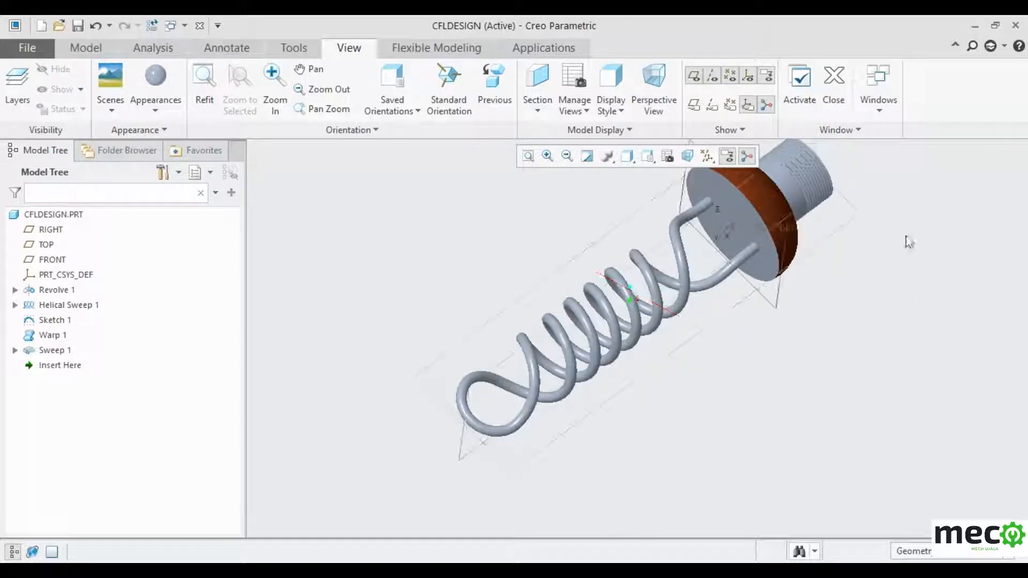
{"action": "left_click", "coordinate": [156, 109]}
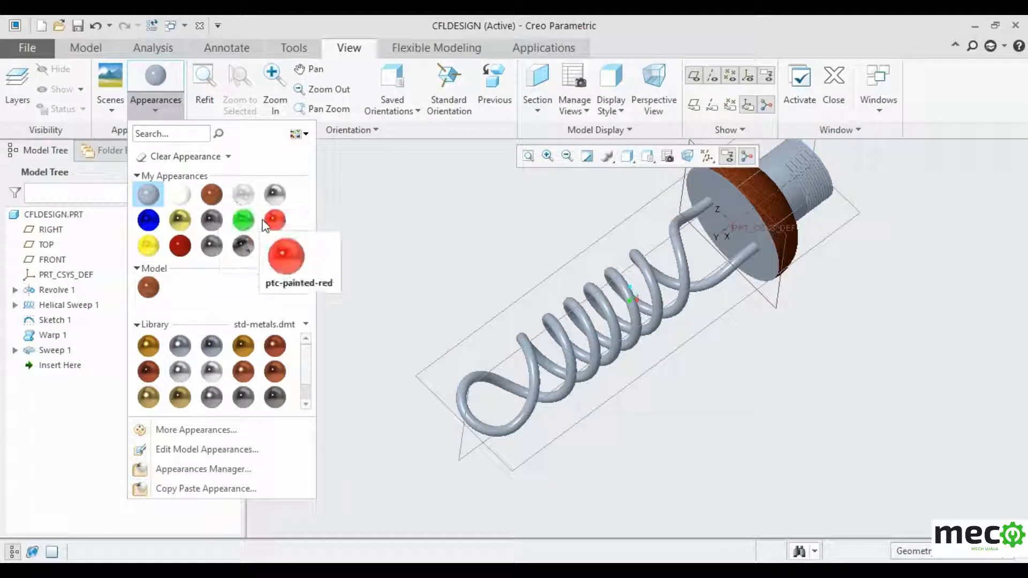
- Paint the threaded stem's side and end faces with ptc-painted-yellow
{"action": "left_click", "coordinate": [148, 247]}
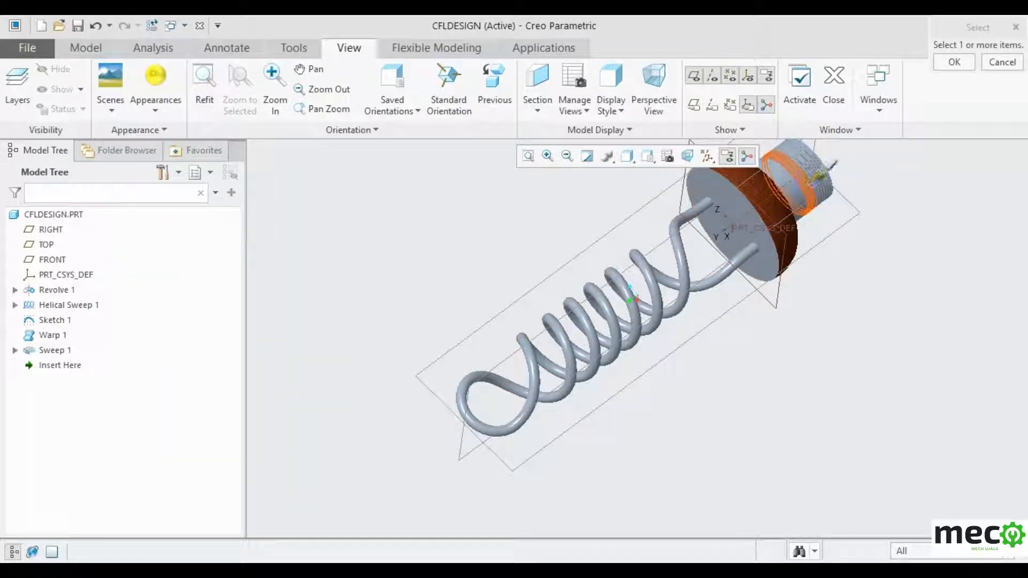
{"action": "left_click", "coordinate": [809, 164]}
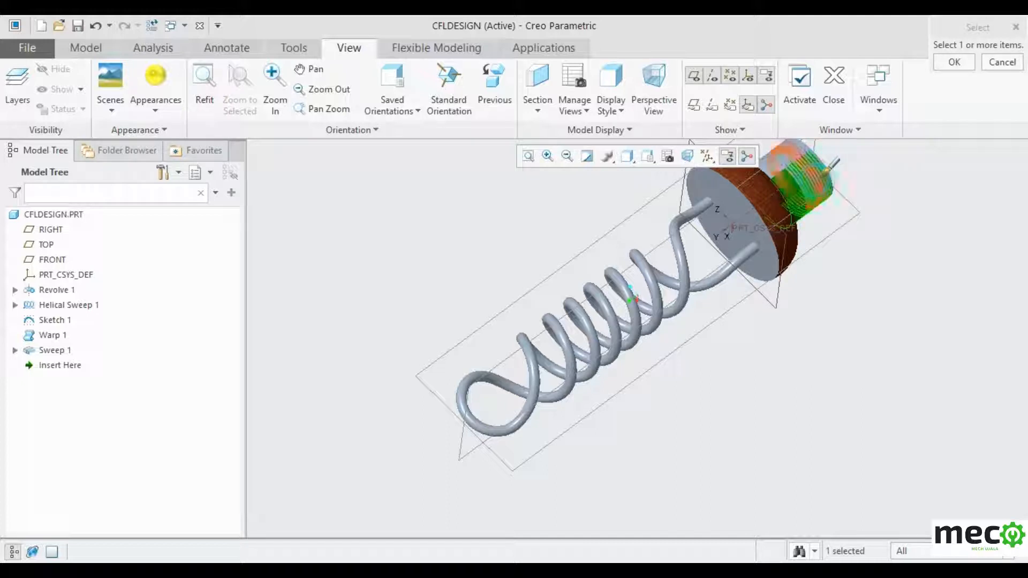
{"action": "left_click", "coordinate": [797, 150]}
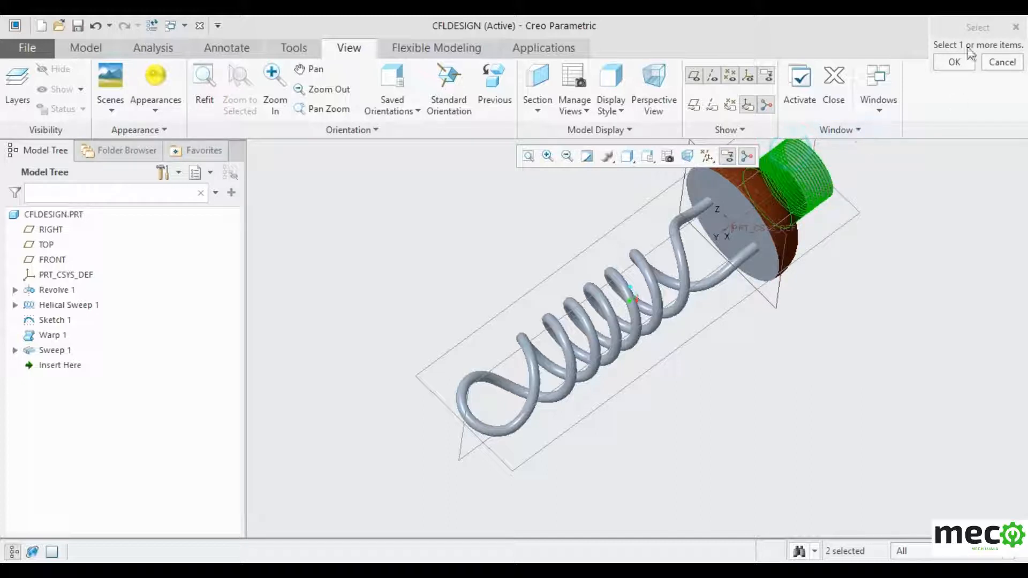
{"action": "left_click", "coordinate": [956, 63]}
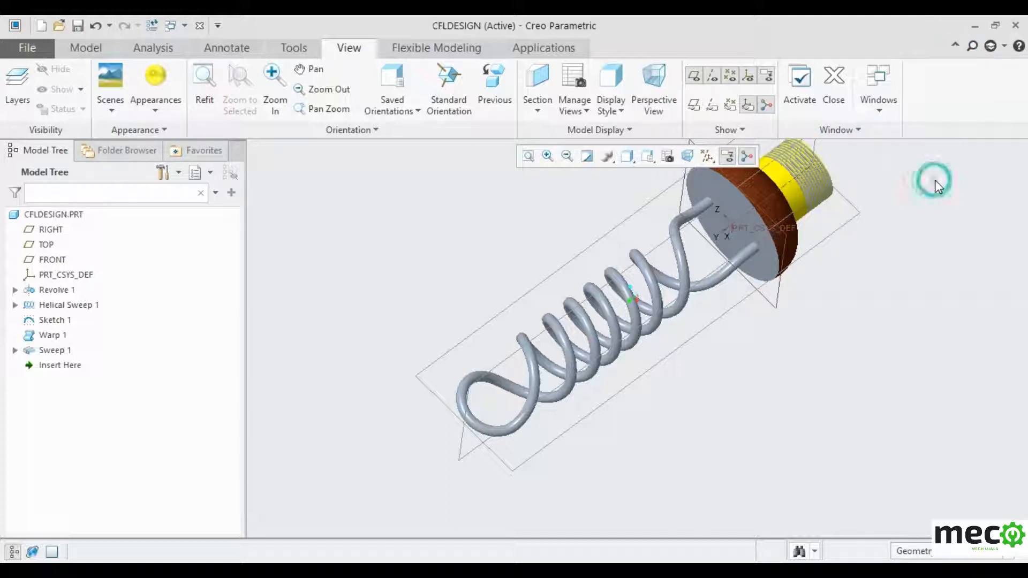
{"action": "mouse_move", "coordinate": [936, 182]}
{"action": "middle_mouse_down"}
{"action": "mouse_move", "coordinate": [927, 158]}
{"action": "mouse_move", "coordinate": [870, 152]}
{"action": "mouse_move", "coordinate": [843, 179]}
{"action": "mouse_move", "coordinate": [850, 202]}
{"action": "mouse_move", "coordinate": [916, 172]}
{"action": "mouse_move", "coordinate": [923, 156]}
{"action": "middle_mouse_up"}
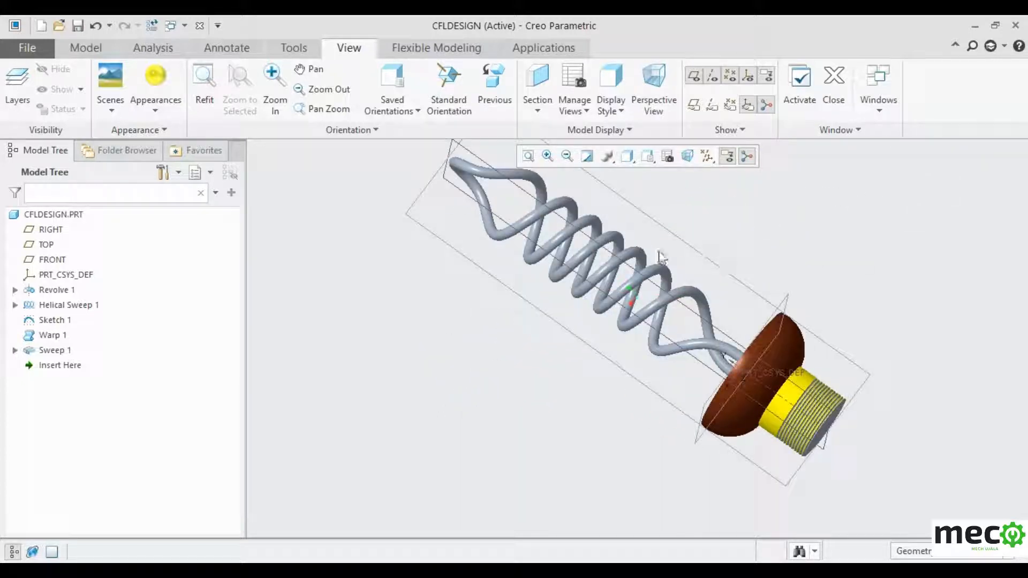
{"action": "left_click", "coordinate": [153, 107]}
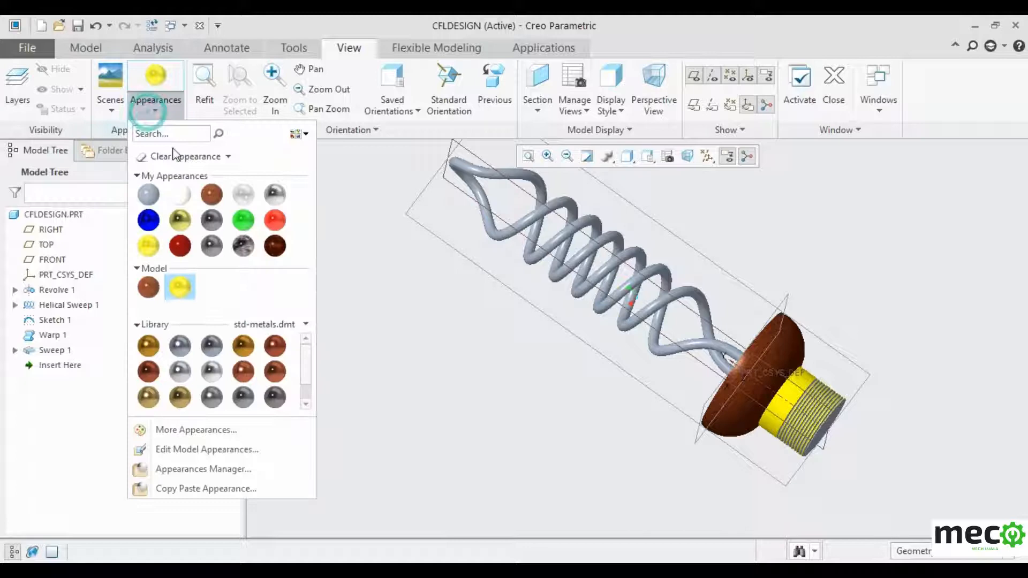
- Apply the white glassy appearance to all six coil tube surfaces
{"action": "left_click", "coordinate": [181, 198]}
{"action": "left_click", "coordinate": [158, 110]}
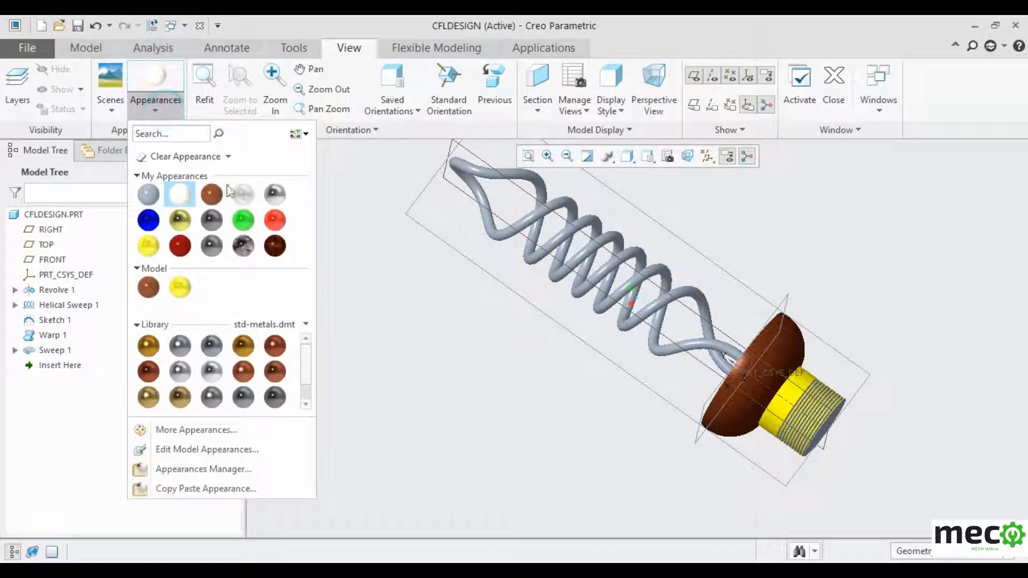
{"action": "left_click", "coordinate": [243, 194]}
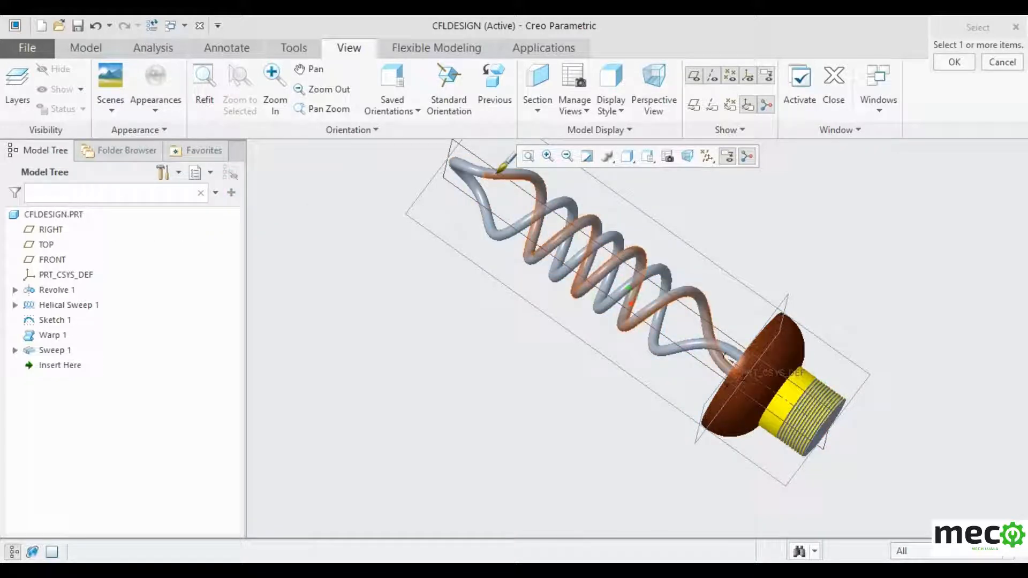
{"action": "left_click", "coordinate": [497, 172]}
{"action": "left_click", "coordinate": [495, 170], "text": "ctrl"}
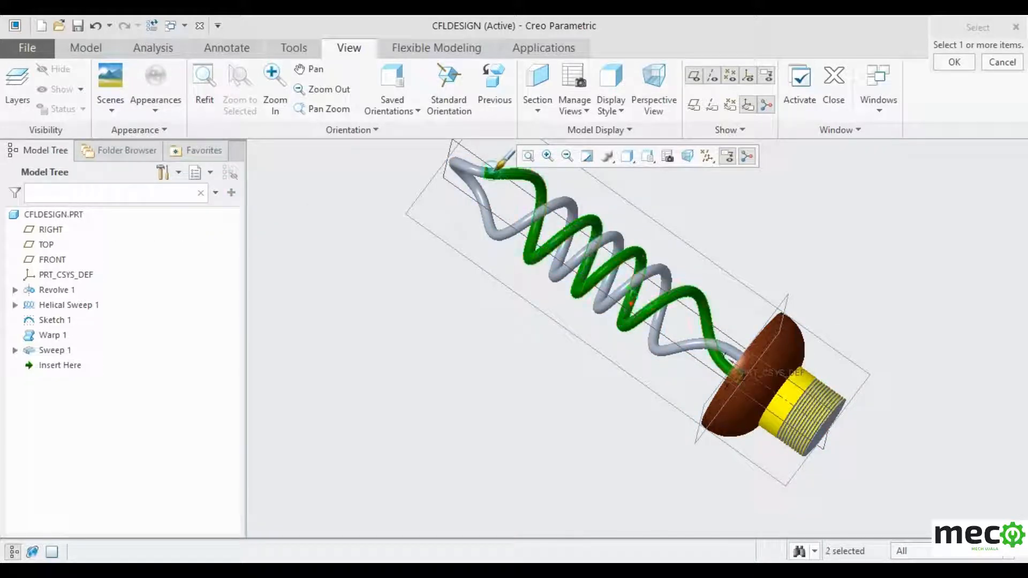
{"action": "left_click", "coordinate": [636, 242], "text": "ctrl"}
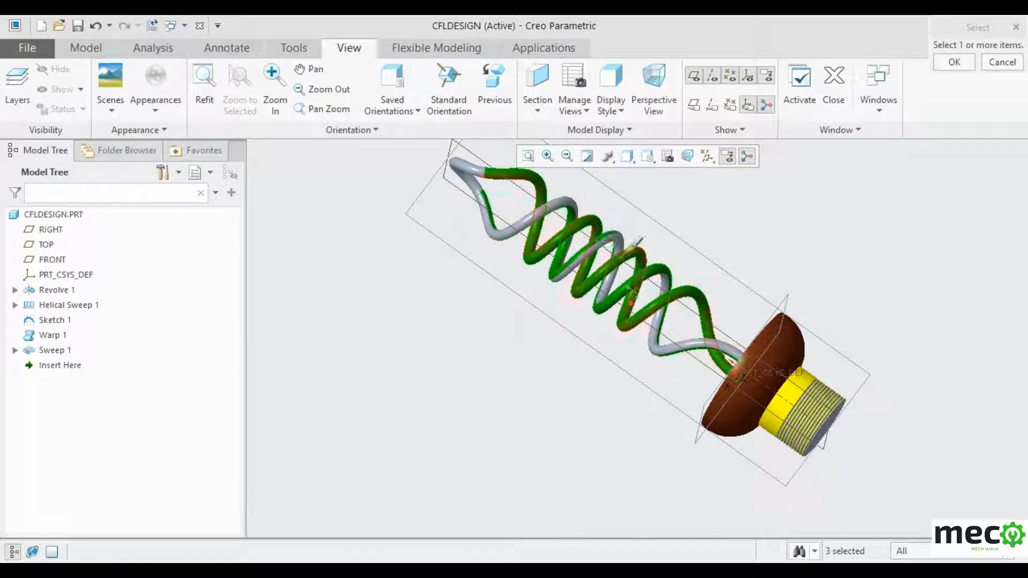
{"action": "left_click", "coordinate": [622, 233], "text": "ctrl"}
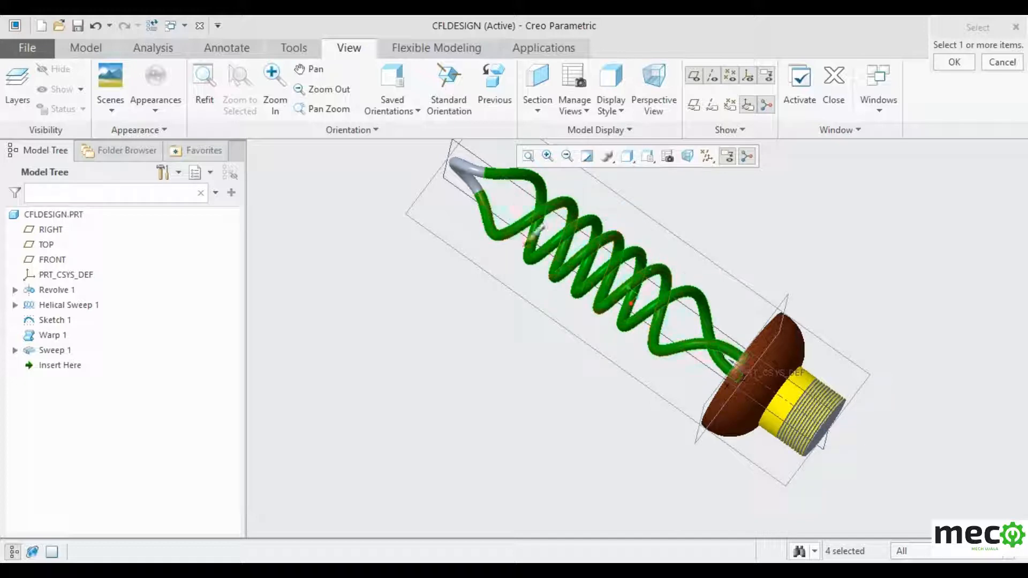
{"action": "left_click", "coordinate": [476, 186], "text": "ctrl"}
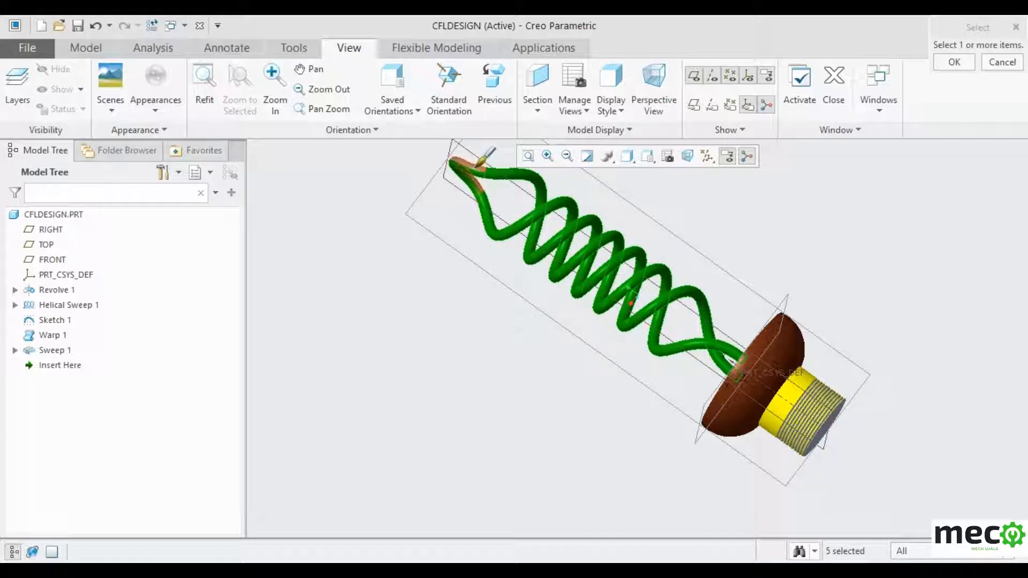
{"action": "left_click", "coordinate": [466, 166], "text": "ctrl"}
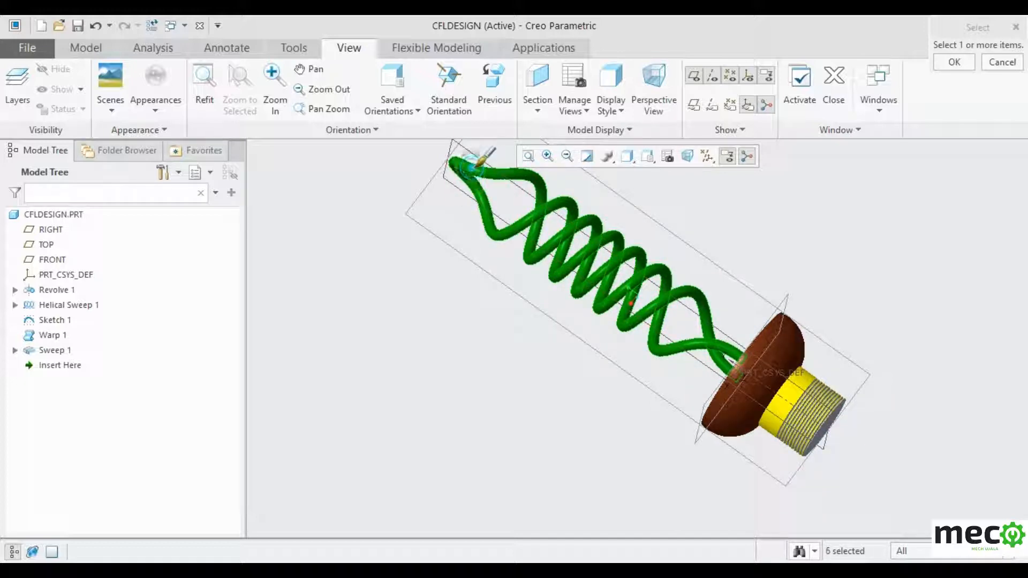
{"action": "left_click", "coordinate": [948, 63]}
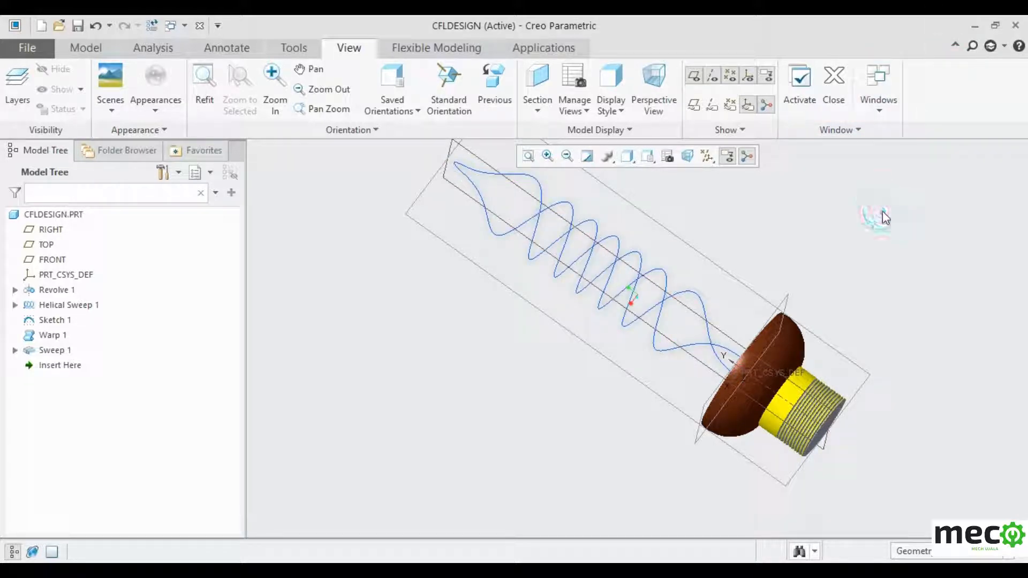
{"action": "middle_click_drag", "start_coordinate": [884, 289], "coordinate": [1024, 169]}
{"action": "scroll", "coordinate": [1018, 185], "scroll_direction": "up", "scroll_amount": 1}
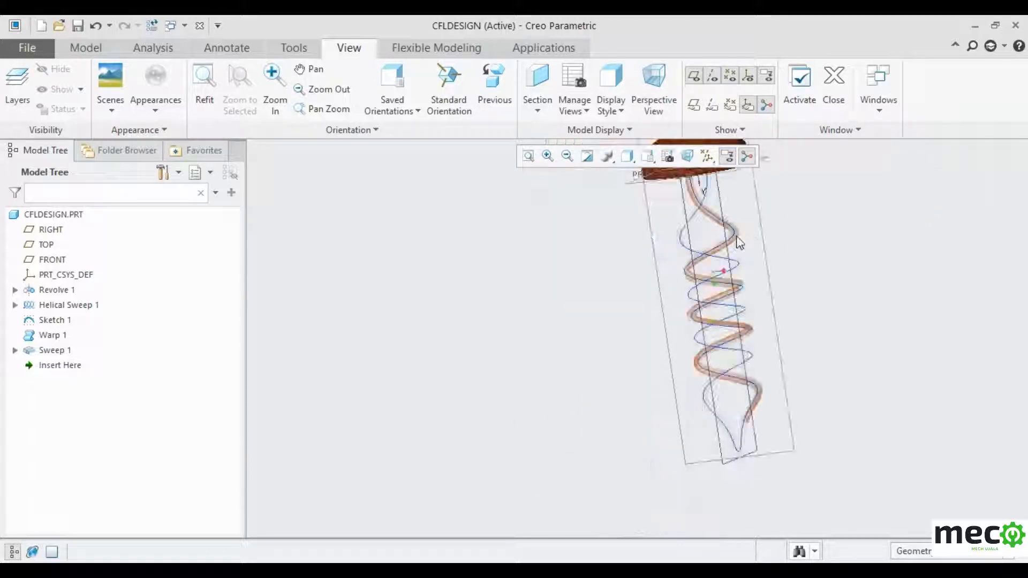
- Paint the coil's two helical sweeps and bottom V-shaped segment white
{"action": "left_click", "coordinate": [155, 109]}
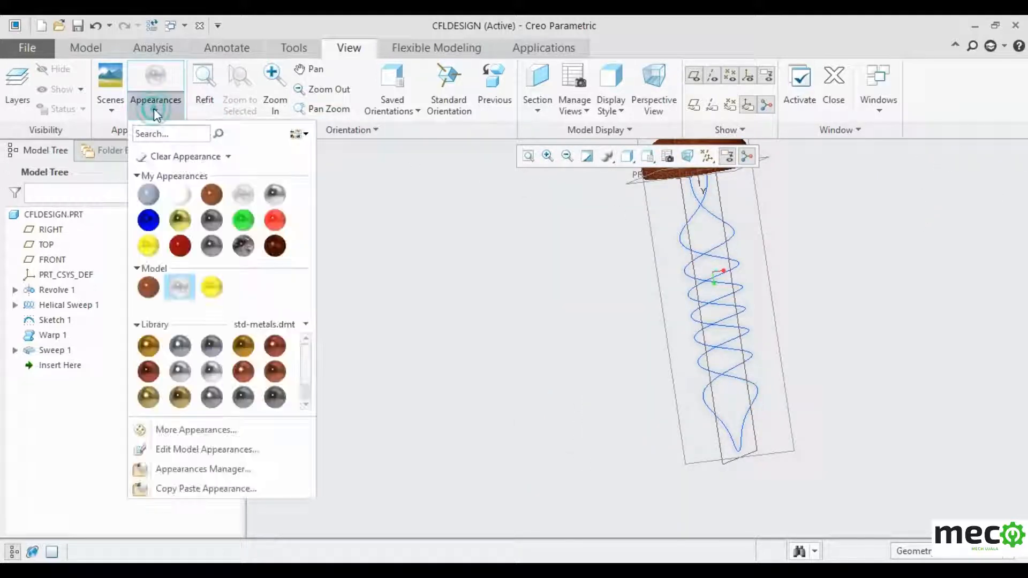
{"action": "left_click", "coordinate": [179, 196]}
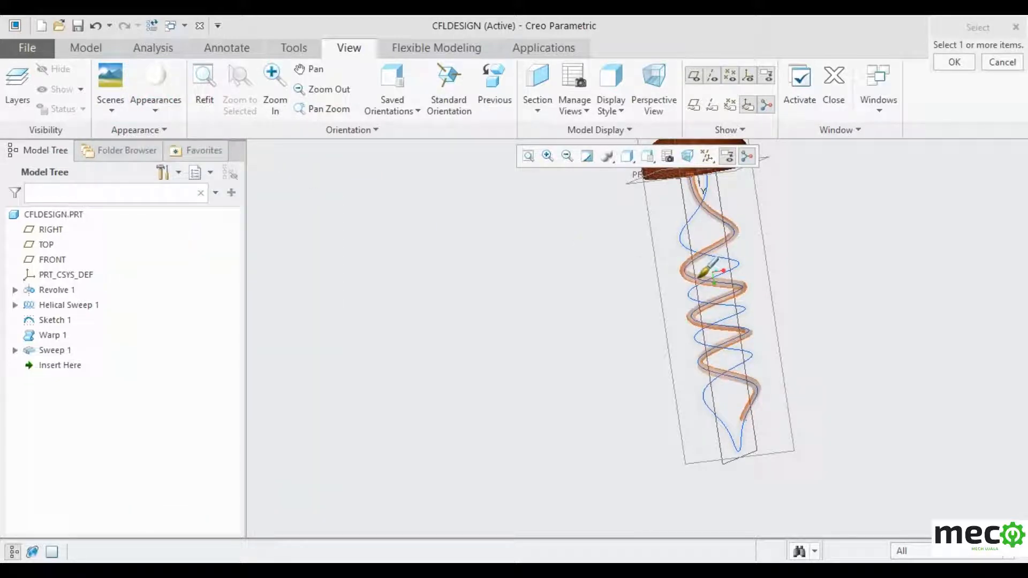
{"action": "left_click", "coordinate": [700, 276]}
{"action": "left_click", "coordinate": [709, 240], "text": "ctrl"}
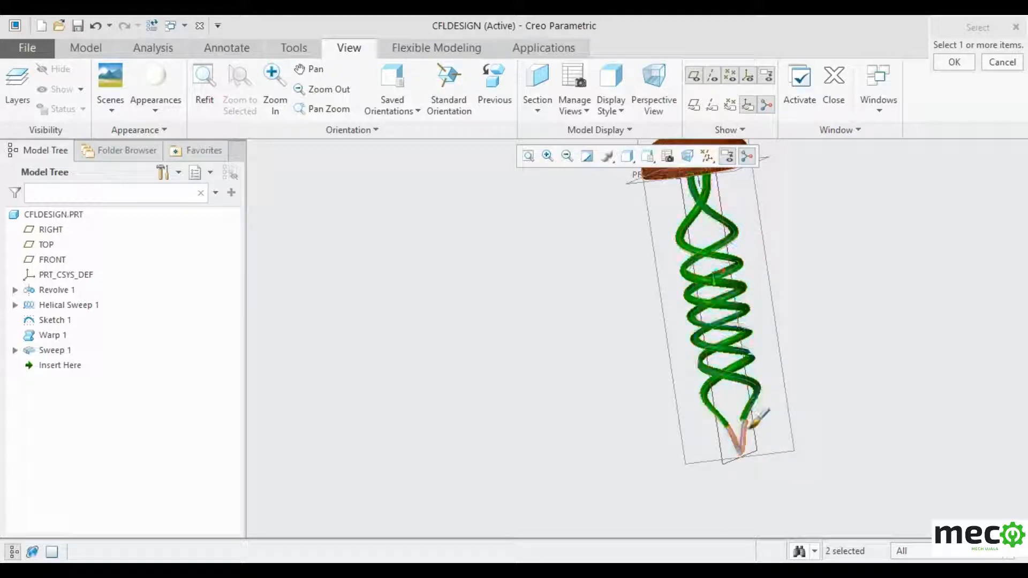
{"action": "left_click", "coordinate": [745, 432], "text": "ctrl"}
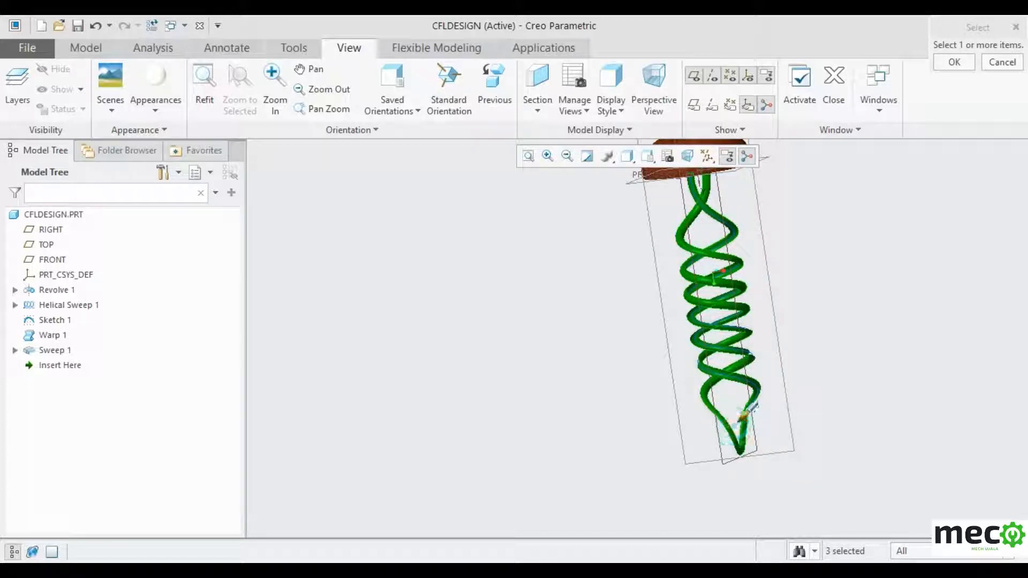
{"action": "left_click", "coordinate": [957, 62]}
{"action": "mouse_move", "coordinate": [904, 295]}
{"action": "middle_mouse_down"}
{"action": "mouse_move", "coordinate": [944, 257]}
{"action": "mouse_move", "coordinate": [948, 175]}
{"action": "mouse_move", "coordinate": [747, 142]}
{"action": "mouse_move", "coordinate": [651, 112]}
{"action": "mouse_move", "coordinate": [589, 76]}
{"action": "mouse_move", "coordinate": [557, 150]}
{"action": "middle_mouse_up"}
{"action": "scroll", "coordinate": [428, 425], "scroll_direction": "up", "scroll_amount": 3}
{"action": "scroll", "coordinate": [544, 358], "scroll_direction": "down", "scroll_amount": 4}
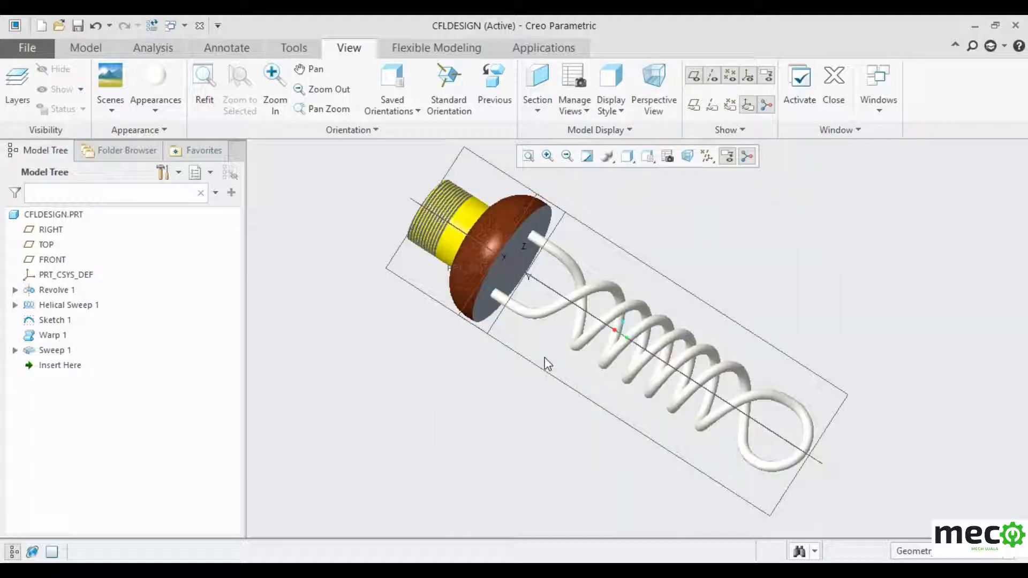
{"action": "left_click", "coordinate": [667, 156]}
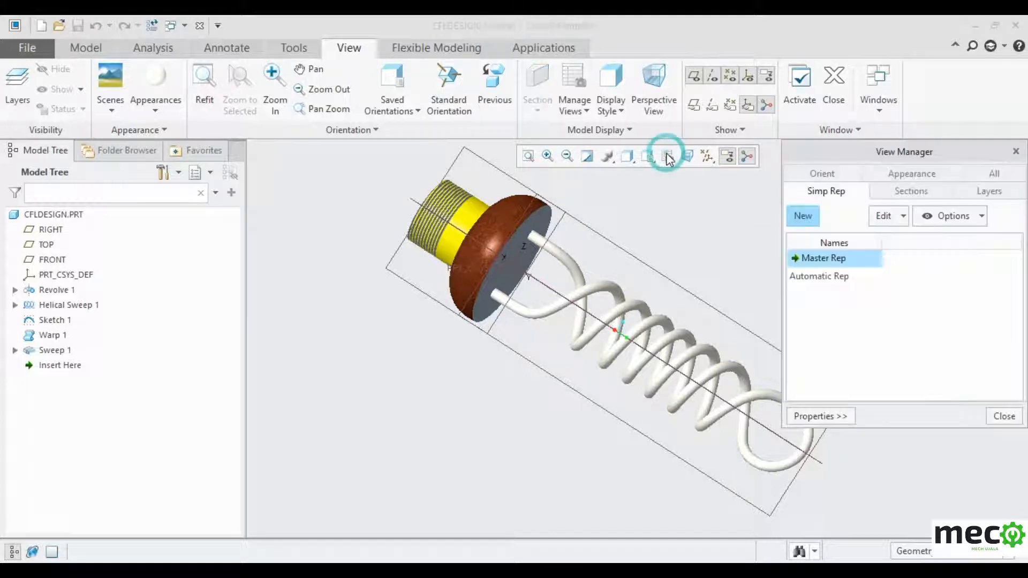
{"action": "left_click", "coordinate": [667, 154]}
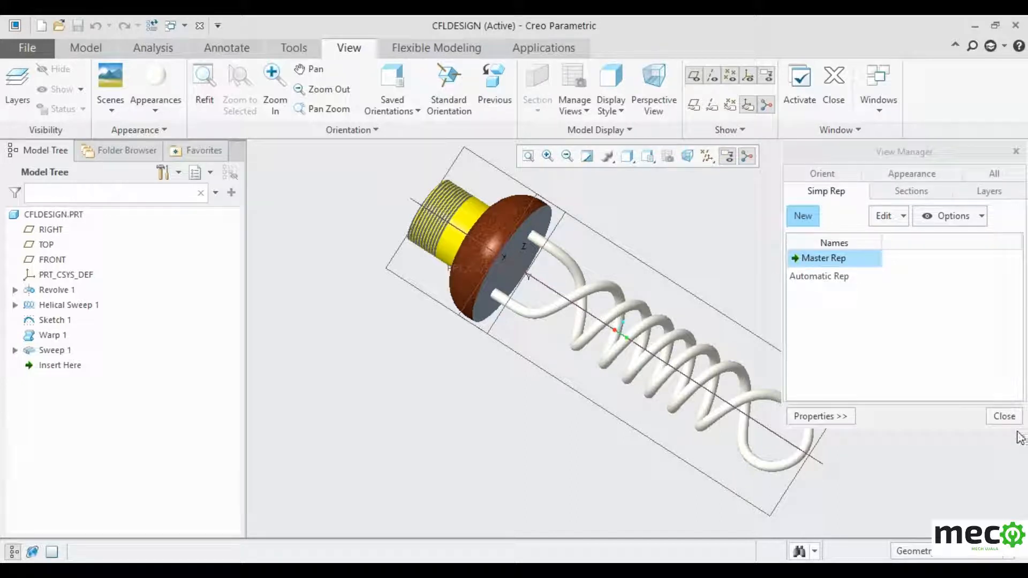
{"action": "left_click", "coordinate": [1004, 417]}
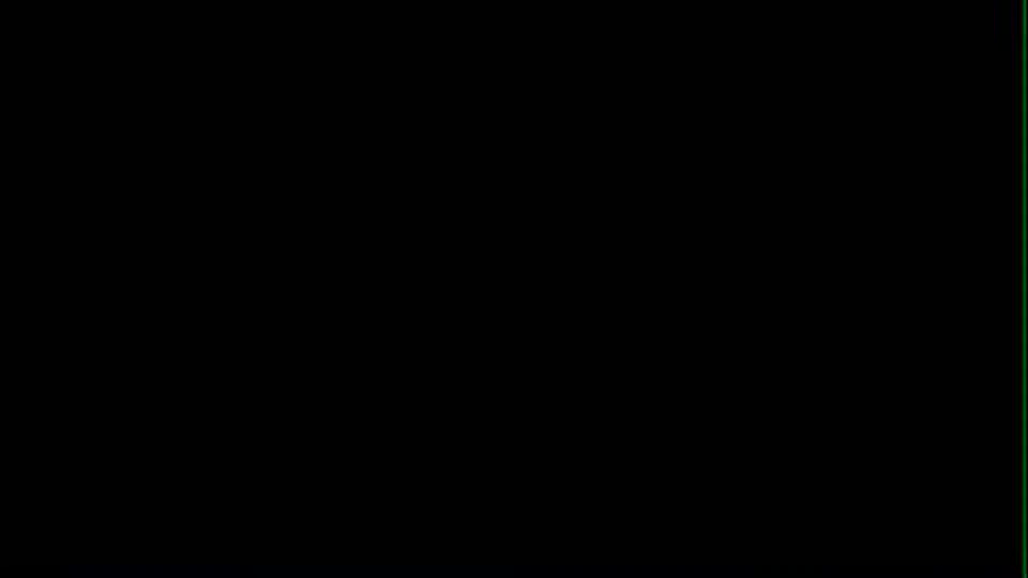